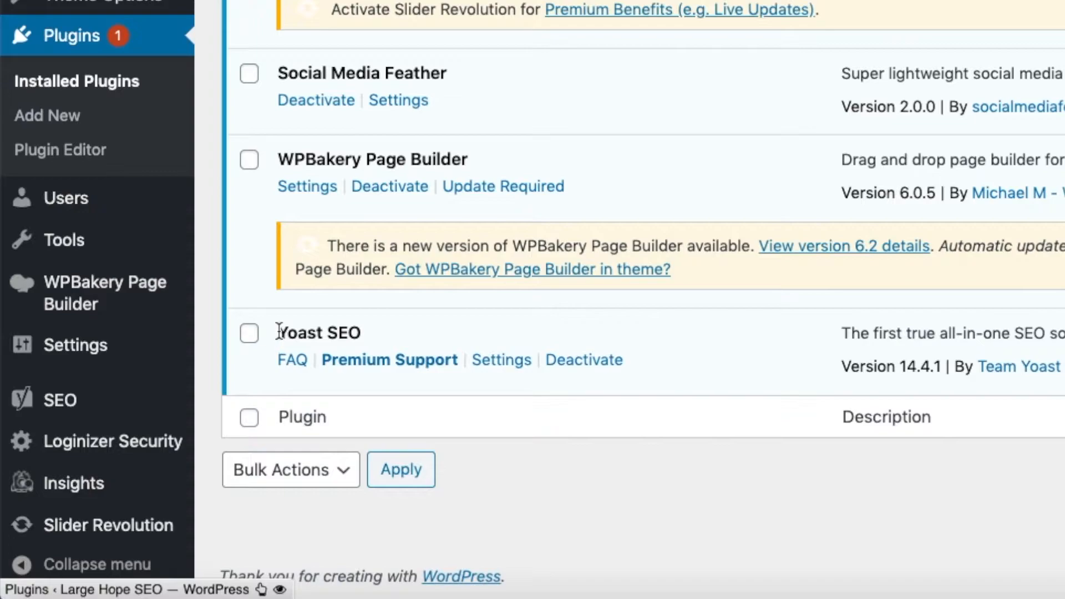
Step: Open the Yoast SEO general settings from the installed plugins page and review the dashboard's problems and notifications
{"action": "left_click_drag", "start_coordinate": [843, 367], "coordinate": [949, 366]}
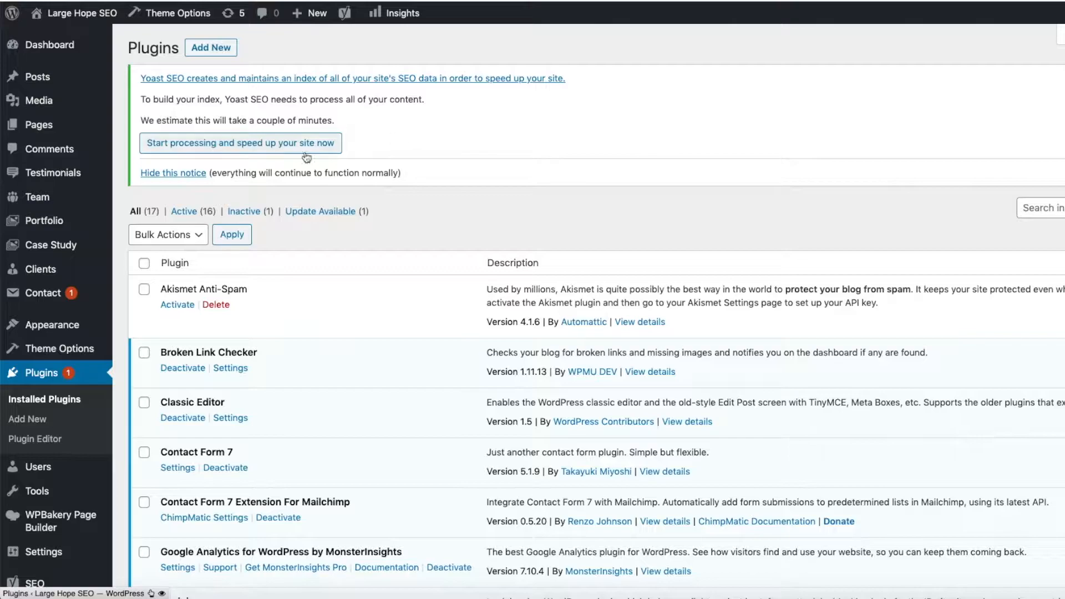
{"action": "left_click", "coordinate": [192, 148]}
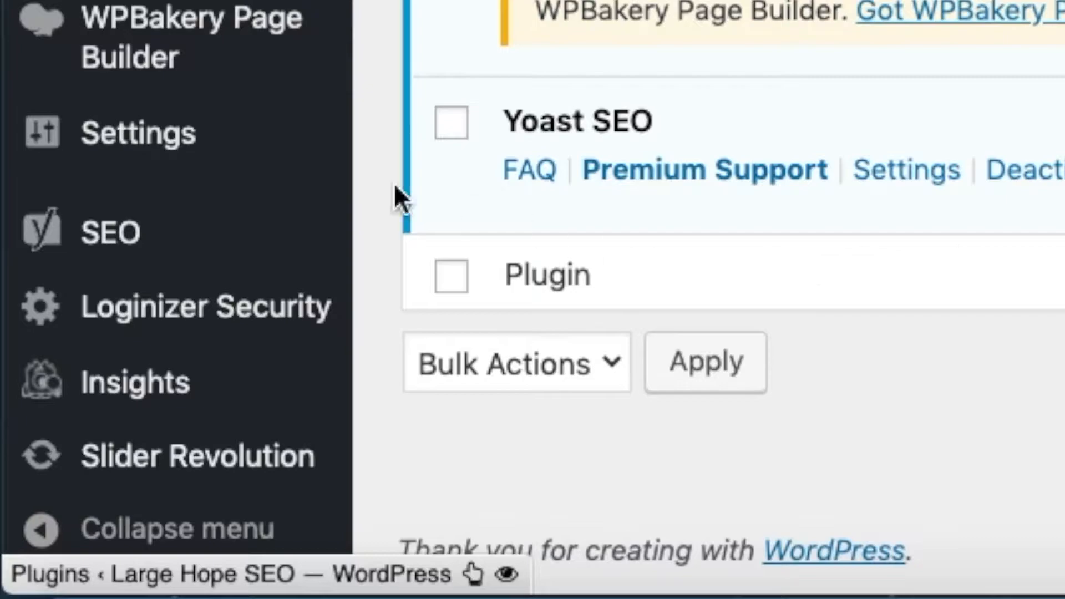
{"action": "mouse_move", "coordinate": [67, 446]}
{"action": "mouse_move", "coordinate": [199, 238]}
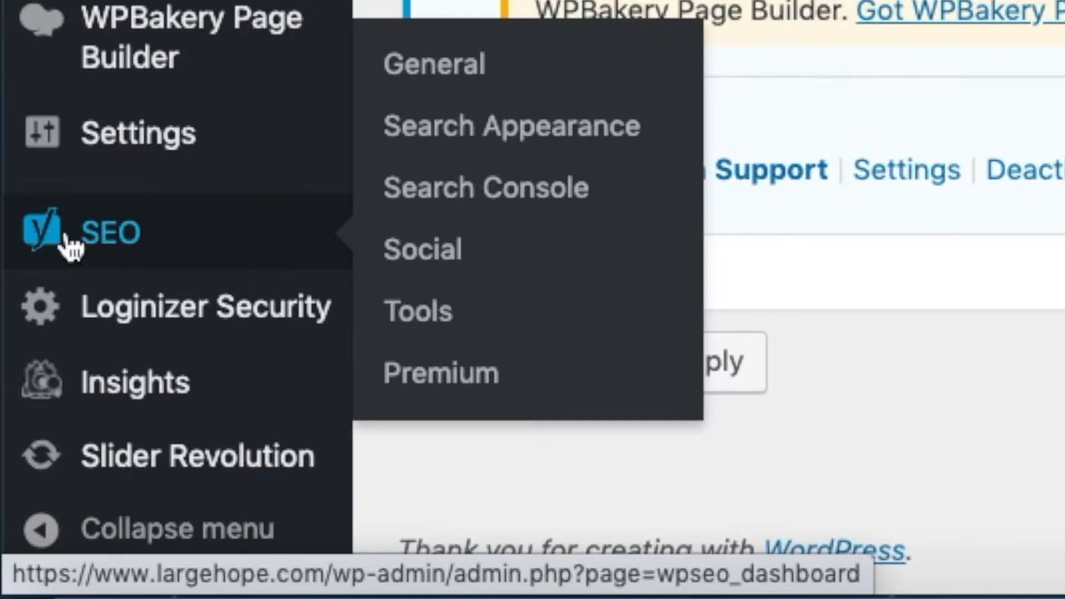
{"action": "left_click", "coordinate": [110, 242]}
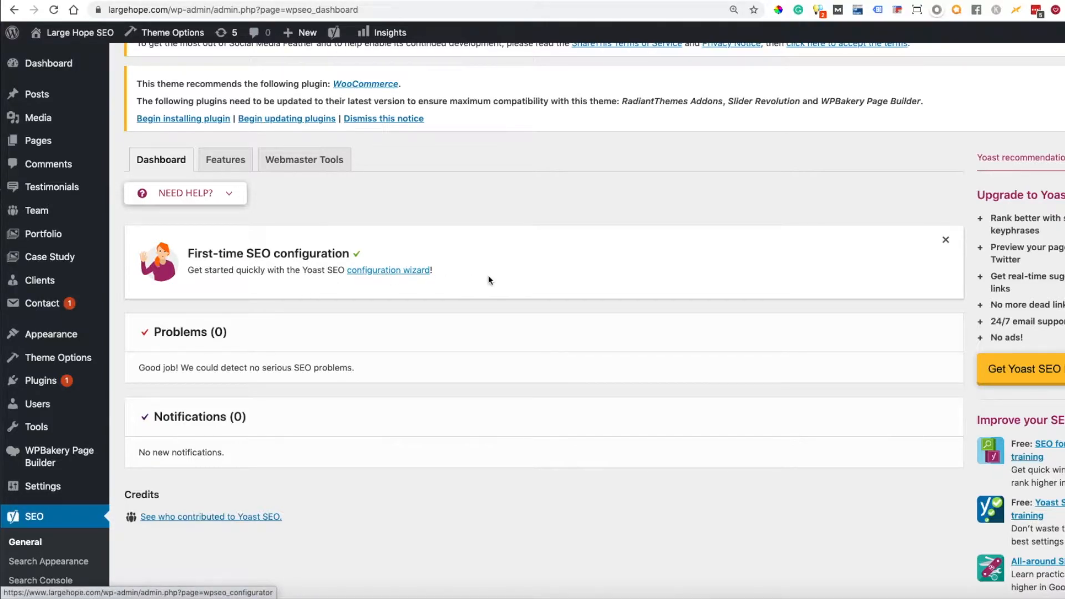
{"action": "scroll", "coordinate": [546, 277], "scroll_direction": "down", "scroll_amount": 3}
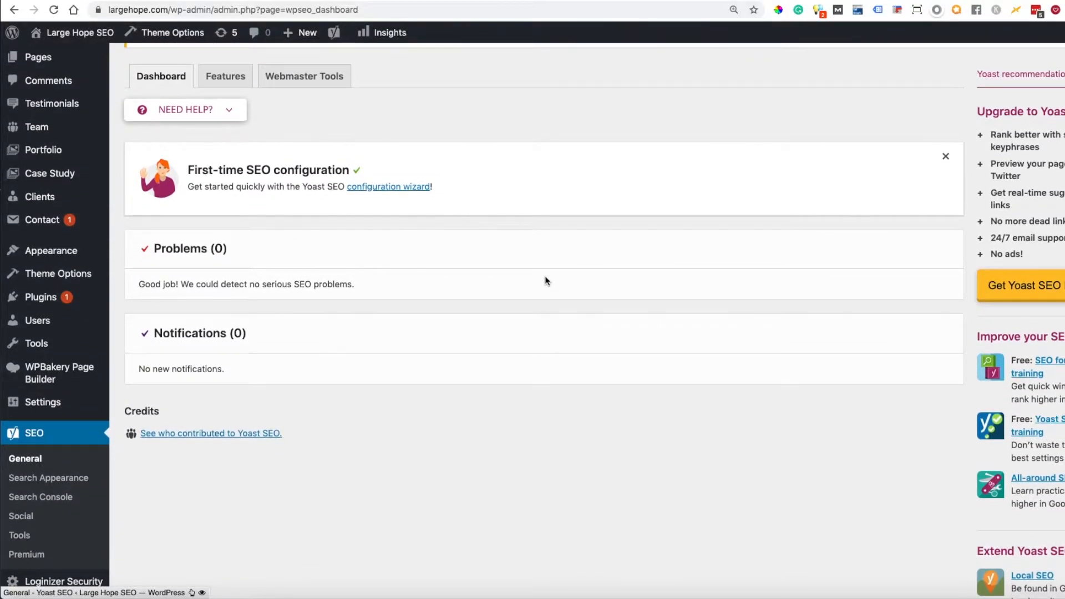
{"action": "scroll", "coordinate": [545, 276], "scroll_direction": "down", "scroll_amount": 1}
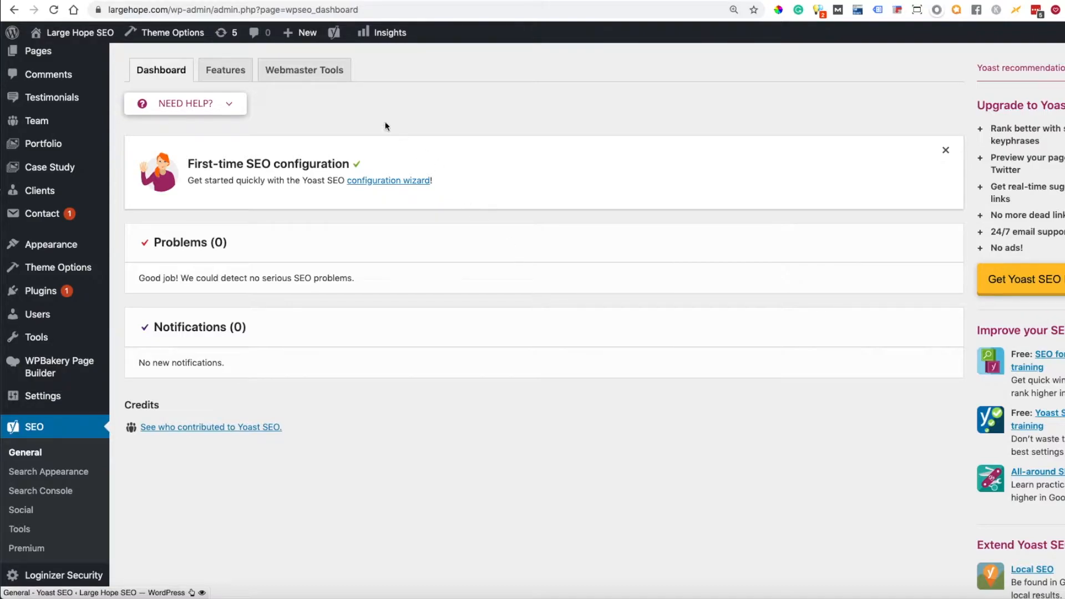
Step: Open the Features settings, expand the XML sitemaps help and view the XML sitemap generated for the site
{"action": "left_click", "coordinate": [225, 74]}
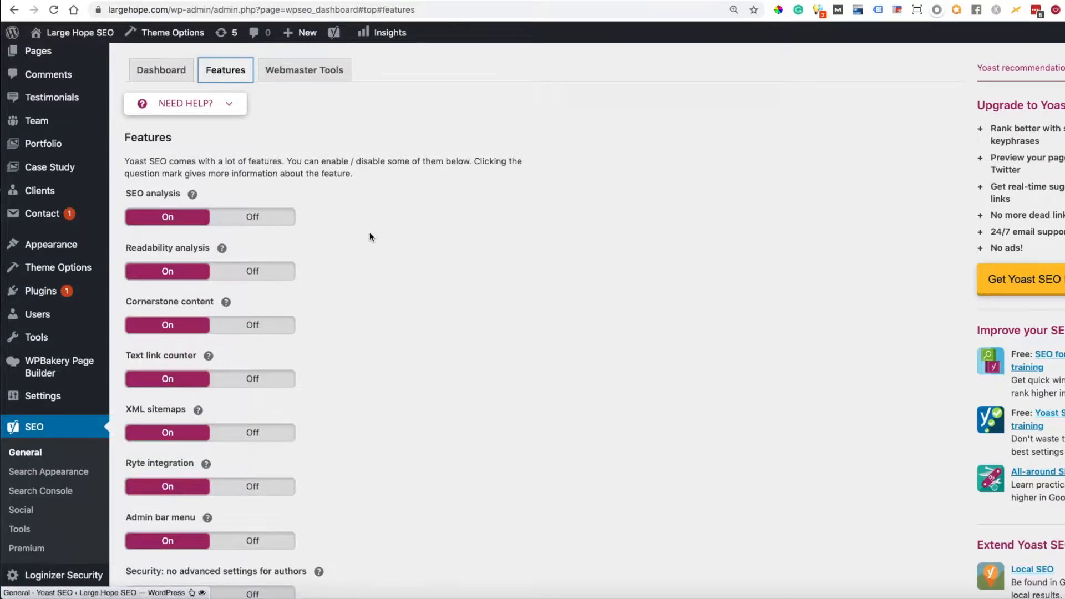
{"action": "scroll", "coordinate": [370, 233], "scroll_direction": "down", "scroll_amount": 2}
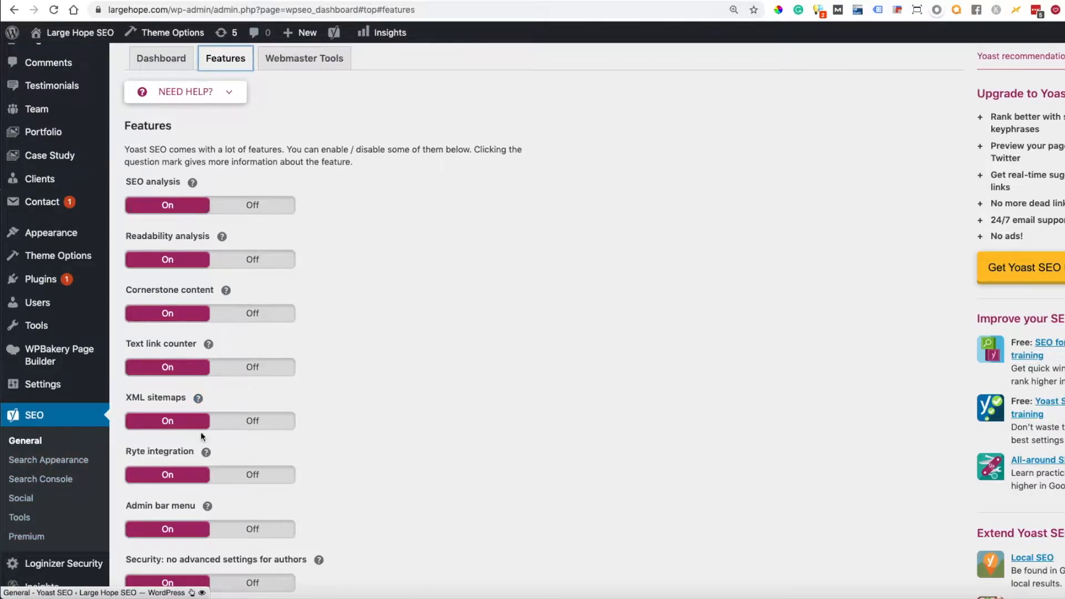
{"action": "left_click", "coordinate": [198, 399]}
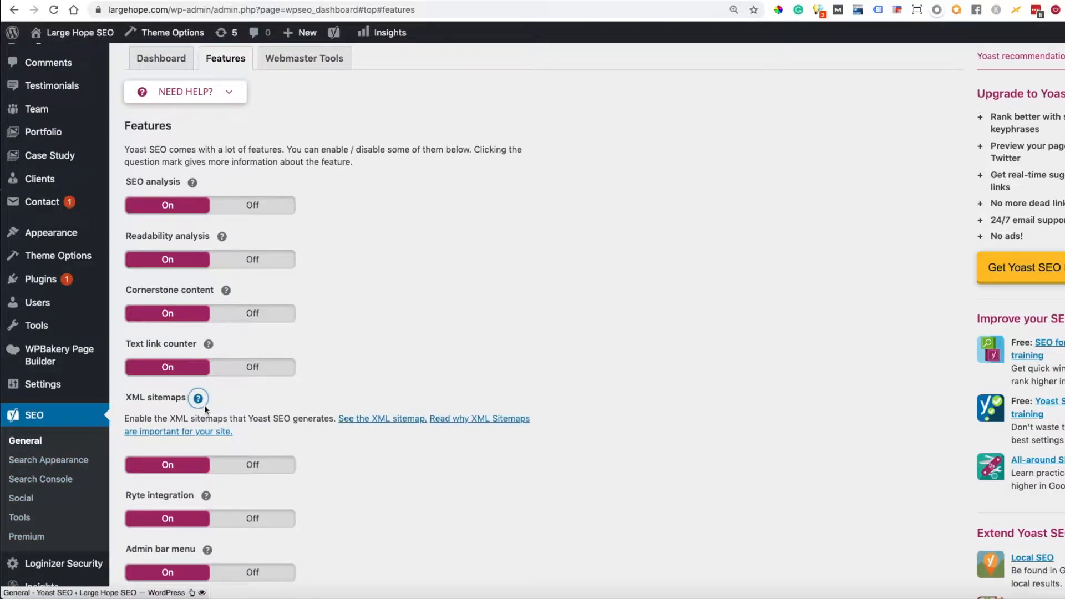
{"action": "left_click", "coordinate": [365, 423]}
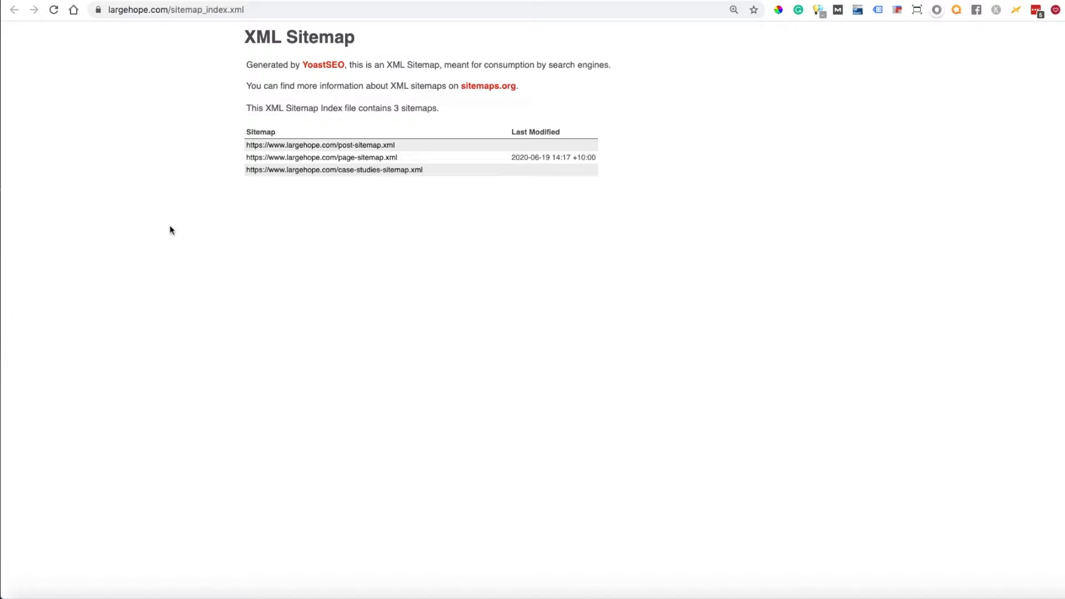
{"action": "left_click", "coordinate": [119, 2]}
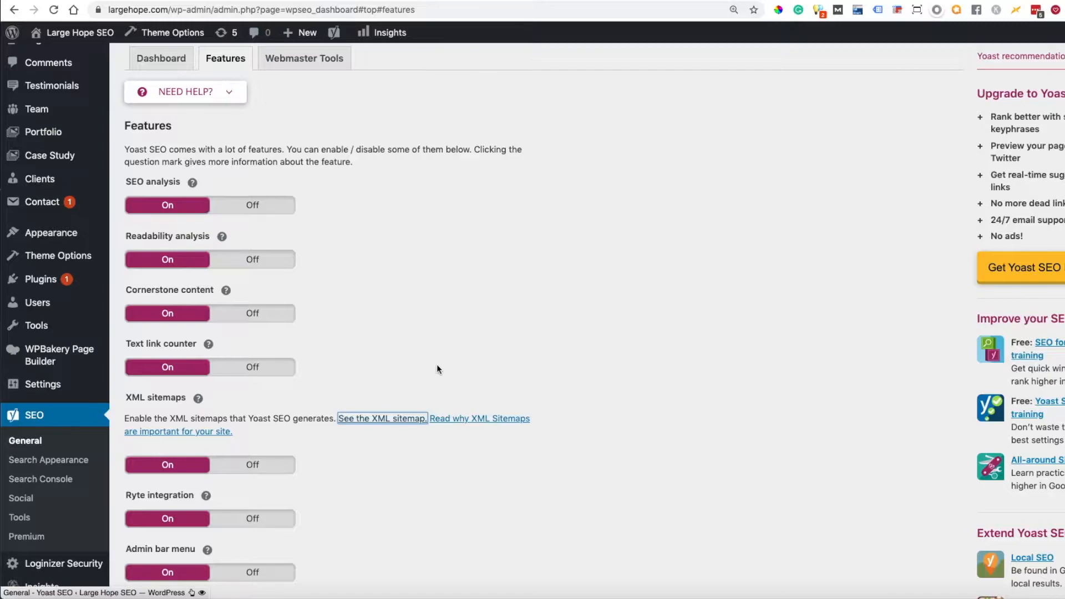
Step: Open the Webmaster Tools verification settings and examine the Bing and Google verification code fields
{"action": "left_click", "coordinate": [304, 58]}
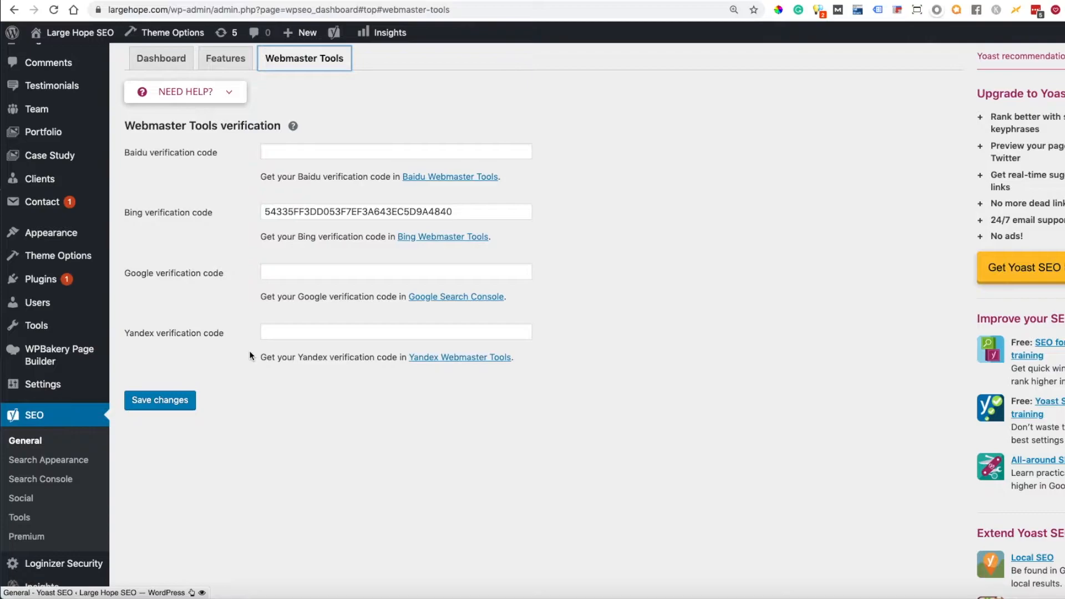
{"action": "double_click", "coordinate": [264, 211]}
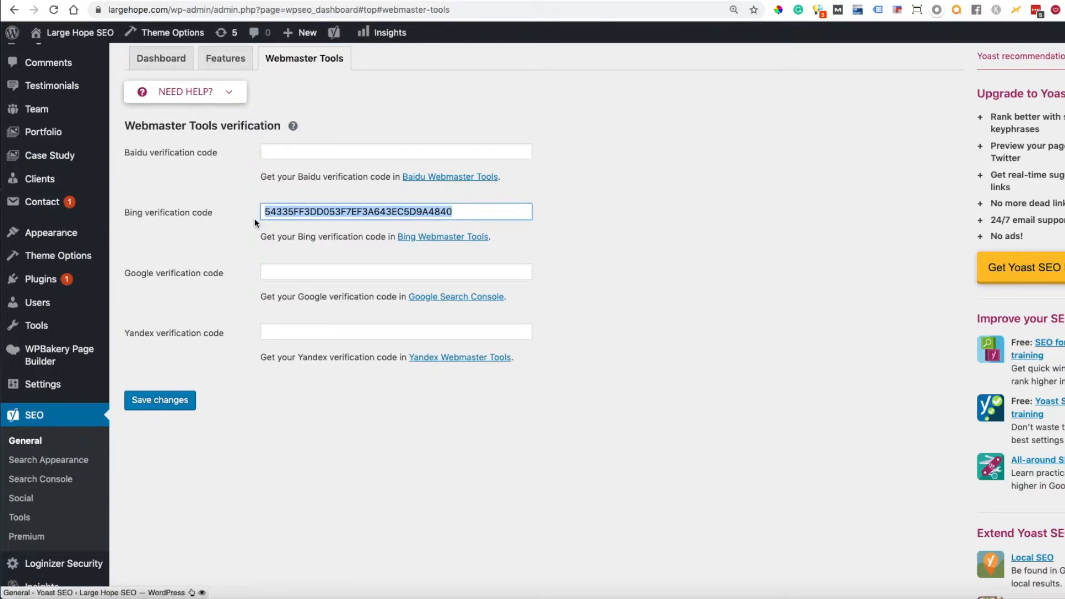
{"action": "left_click", "coordinate": [275, 271]}
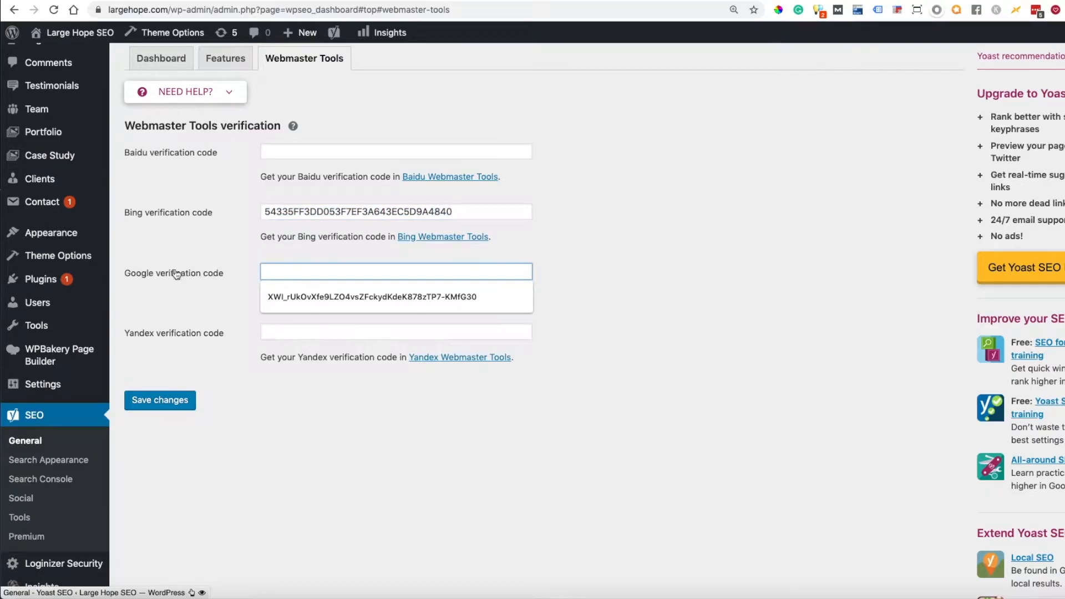
{"action": "left_click", "coordinate": [185, 244]}
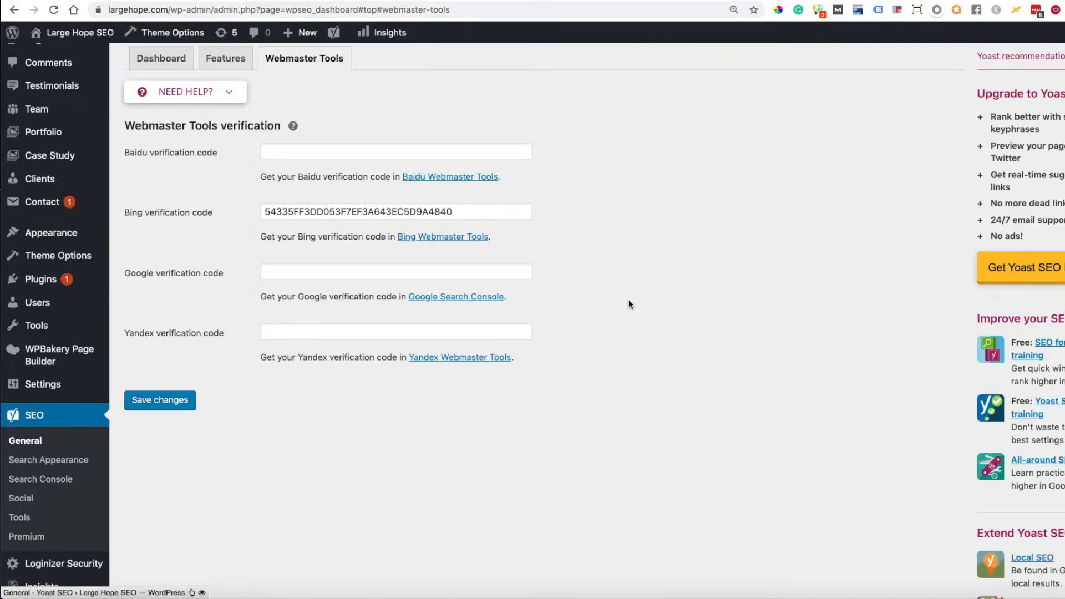
{"action": "left_click_drag", "start_coordinate": [224, 273], "coordinate": [124, 273]}
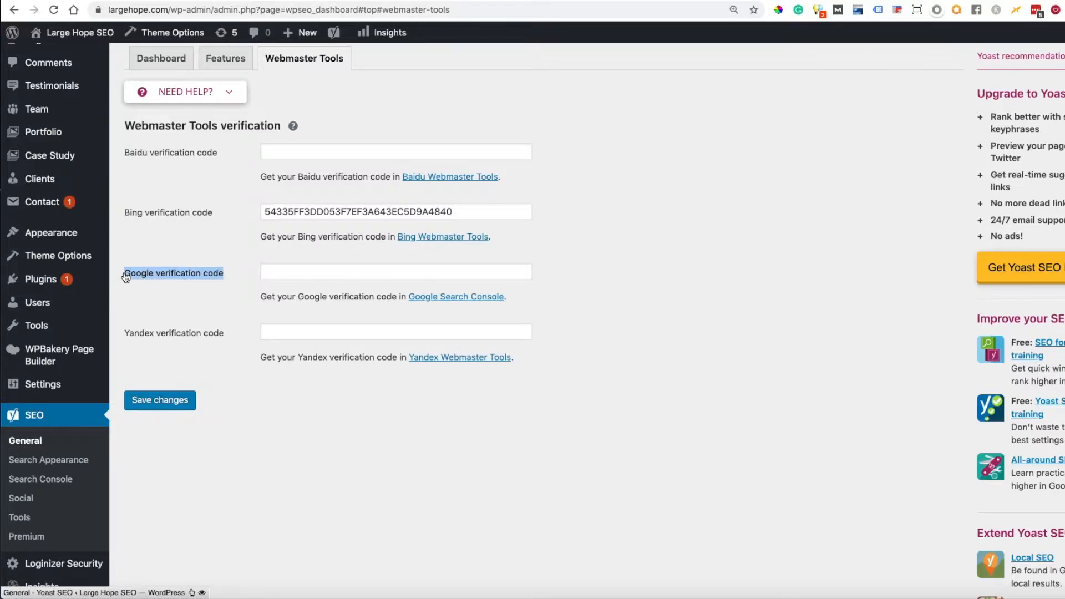
{"action": "left_click_drag", "start_coordinate": [211, 221], "coordinate": [134, 216]}
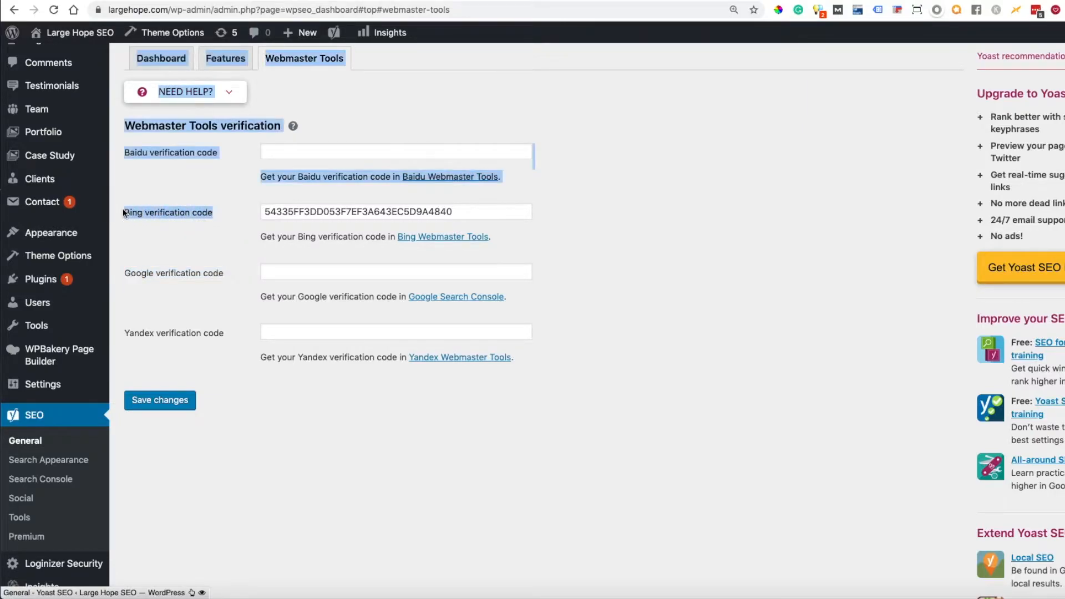
{"action": "left_click", "coordinate": [184, 230]}
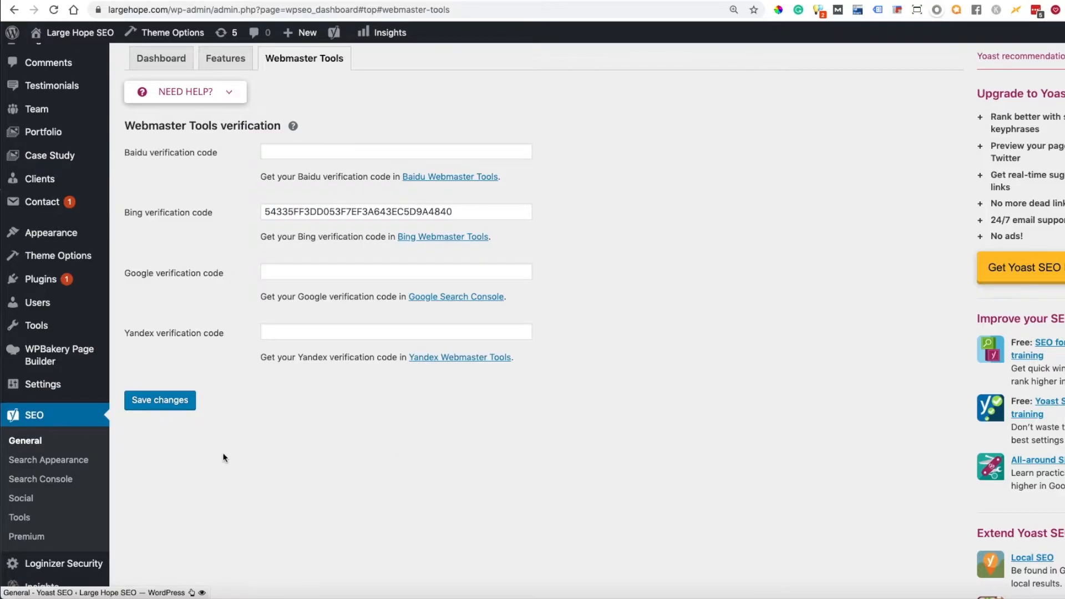
Step: Open the Search Appearance settings and choose Organisation as what the site represents
{"action": "left_click", "coordinate": [53, 463]}
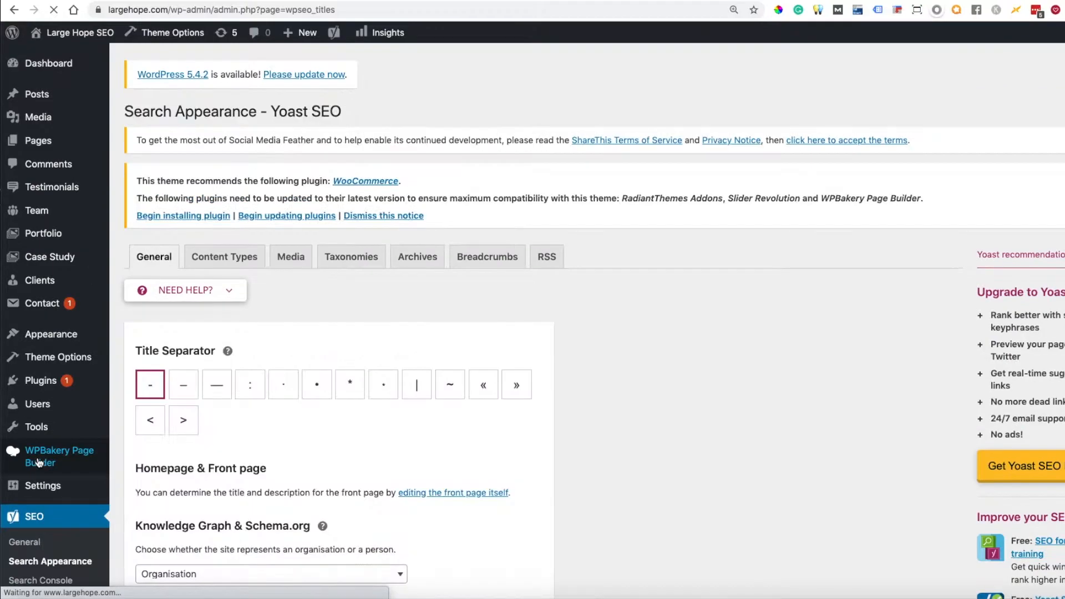
{"action": "scroll", "coordinate": [318, 331], "scroll_direction": "down", "scroll_amount": 2}
{"action": "scroll", "coordinate": [318, 331], "scroll_direction": "down", "scroll_amount": 4}
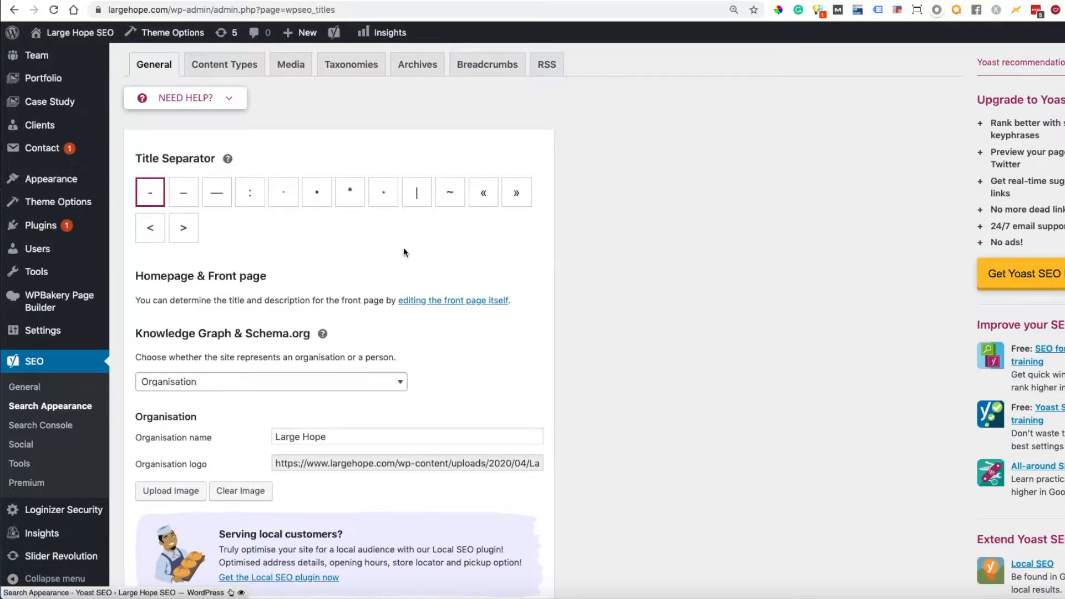
{"action": "scroll", "coordinate": [404, 251], "scroll_direction": "down", "scroll_amount": 1}
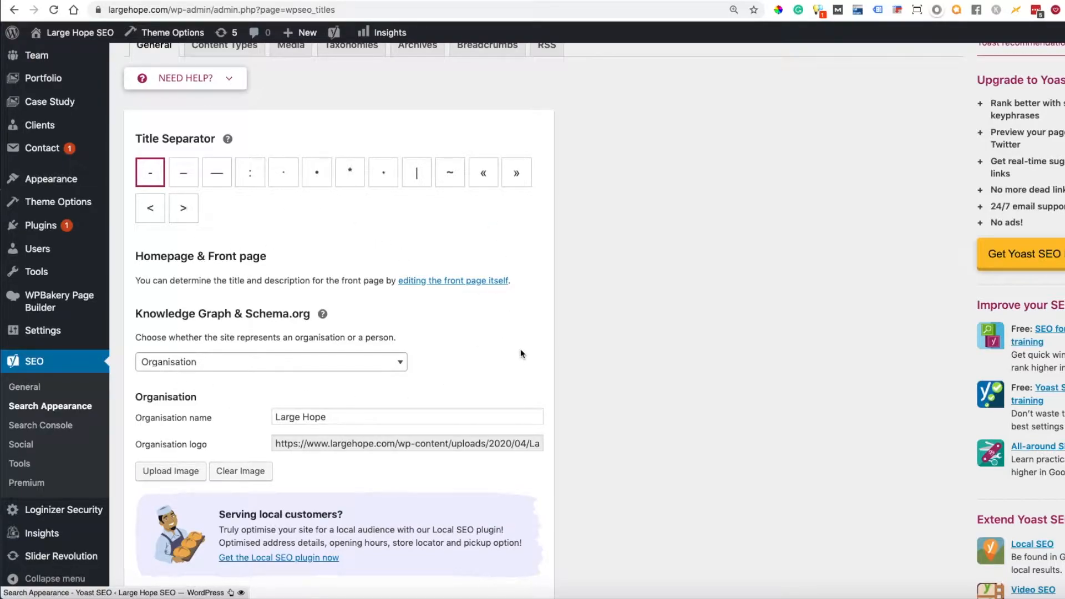
{"action": "left_click", "coordinate": [401, 363]}
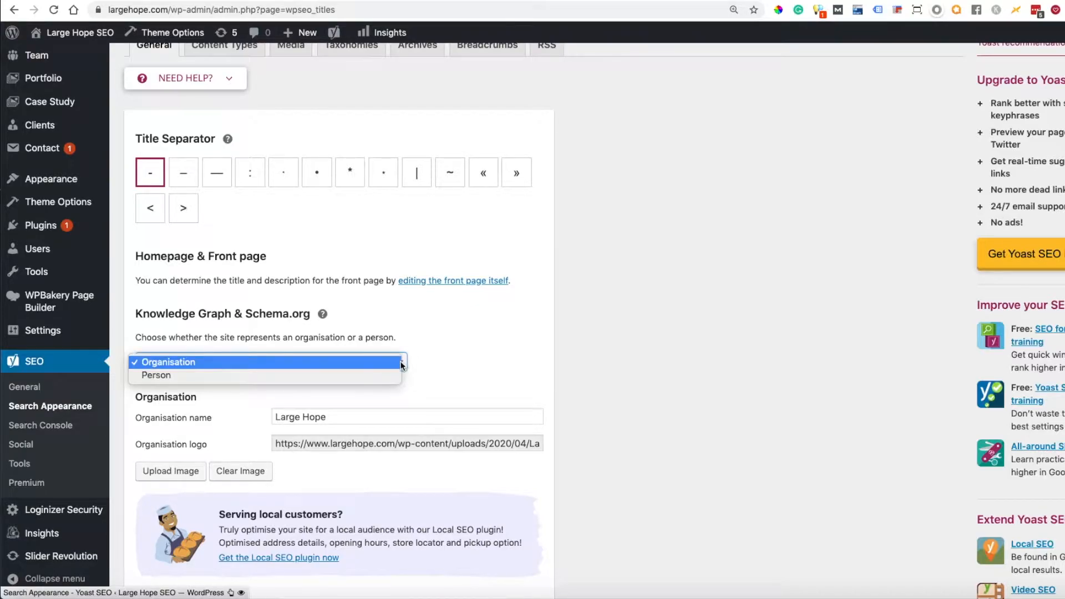
{"action": "left_click", "coordinate": [183, 364]}
Step: Check the organisation name and logo URL, and show the help text for Knowledge Graph & Schema.org
{"action": "left_click_drag", "start_coordinate": [340, 416], "coordinate": [271, 416]}
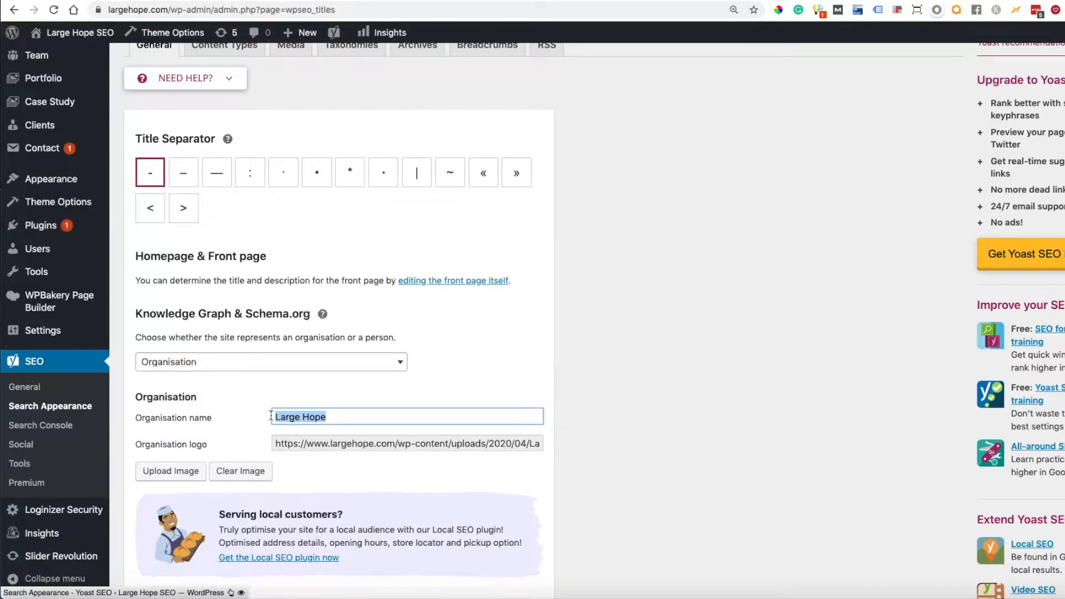
{"action": "left_click_drag", "start_coordinate": [276, 443], "coordinate": [538, 443]}
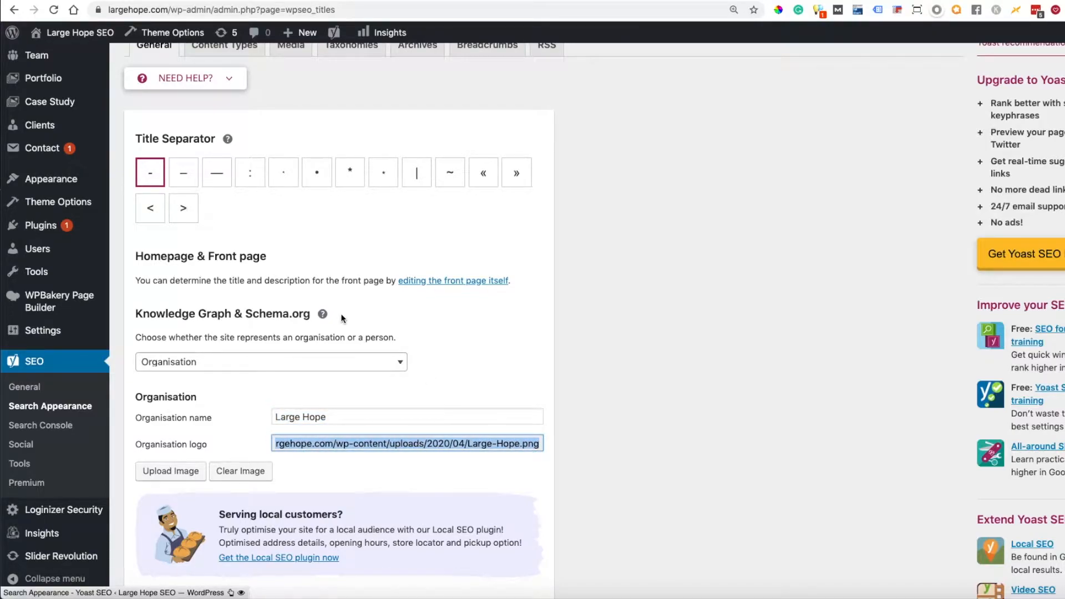
{"action": "left_click", "coordinate": [322, 314]}
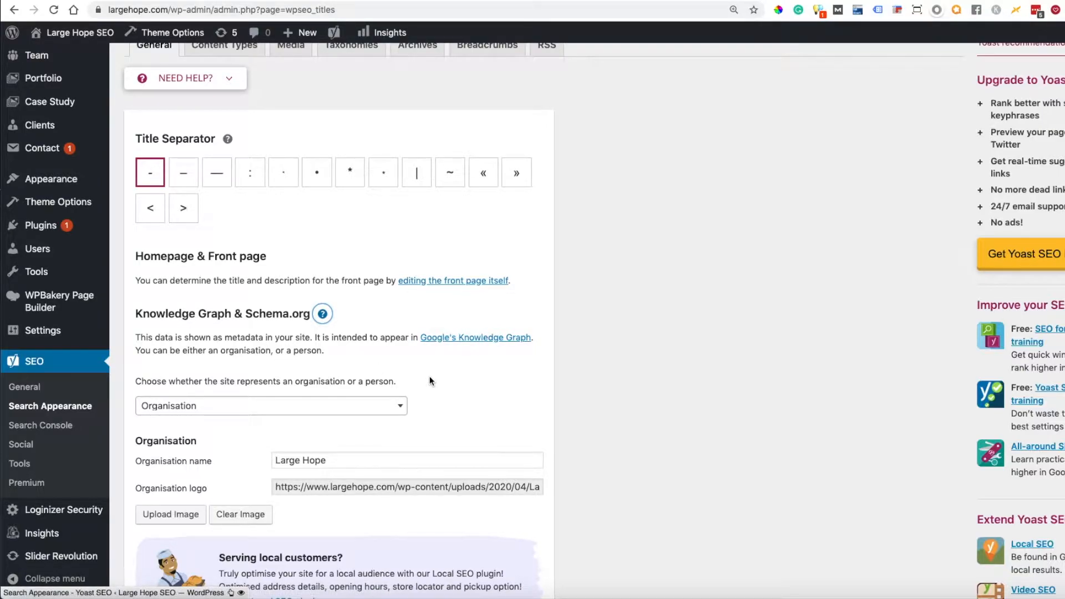
{"action": "scroll", "coordinate": [430, 381], "scroll_direction": "down", "scroll_amount": 2}
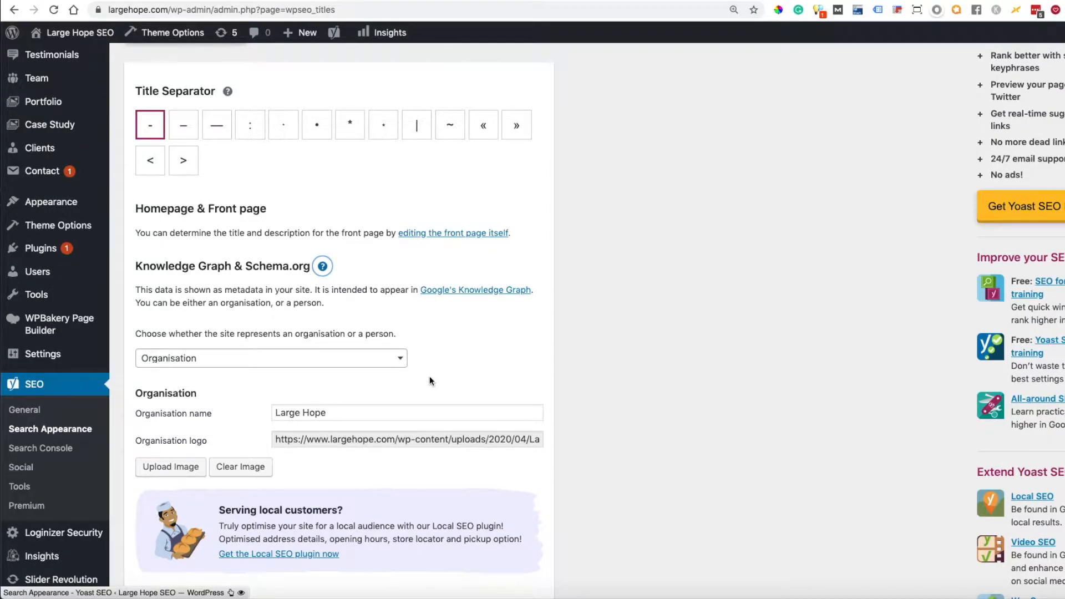
Step: Open the Content Types settings and review the search appearance options for Posts and Pages, collapsing each section
{"action": "scroll", "coordinate": [430, 376], "scroll_direction": "up", "scroll_amount": 3}
{"action": "left_click", "coordinate": [193, 70]}
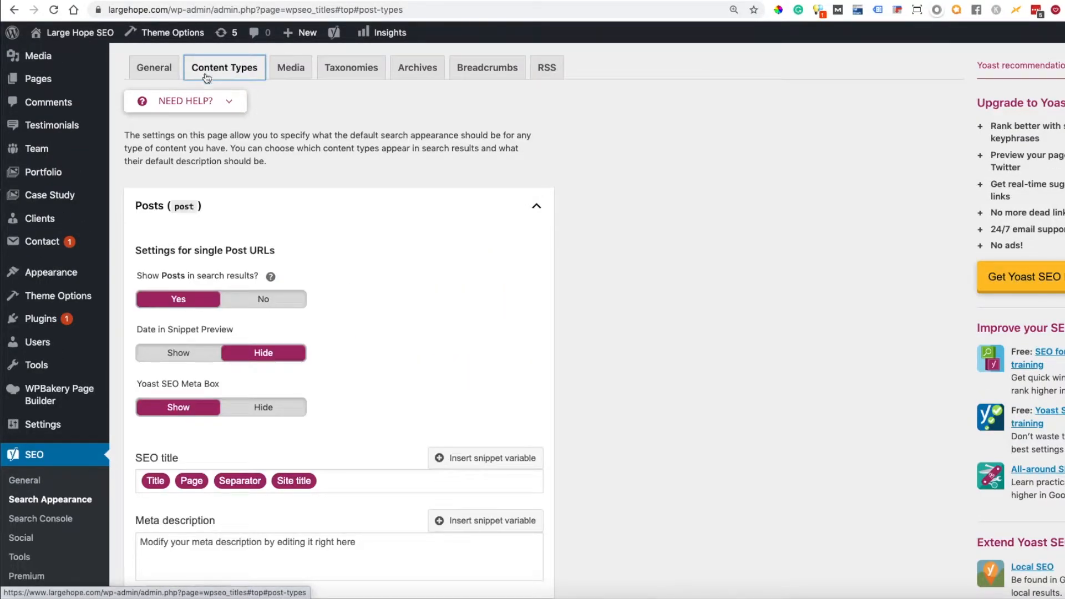
{"action": "left_click", "coordinate": [537, 206]}
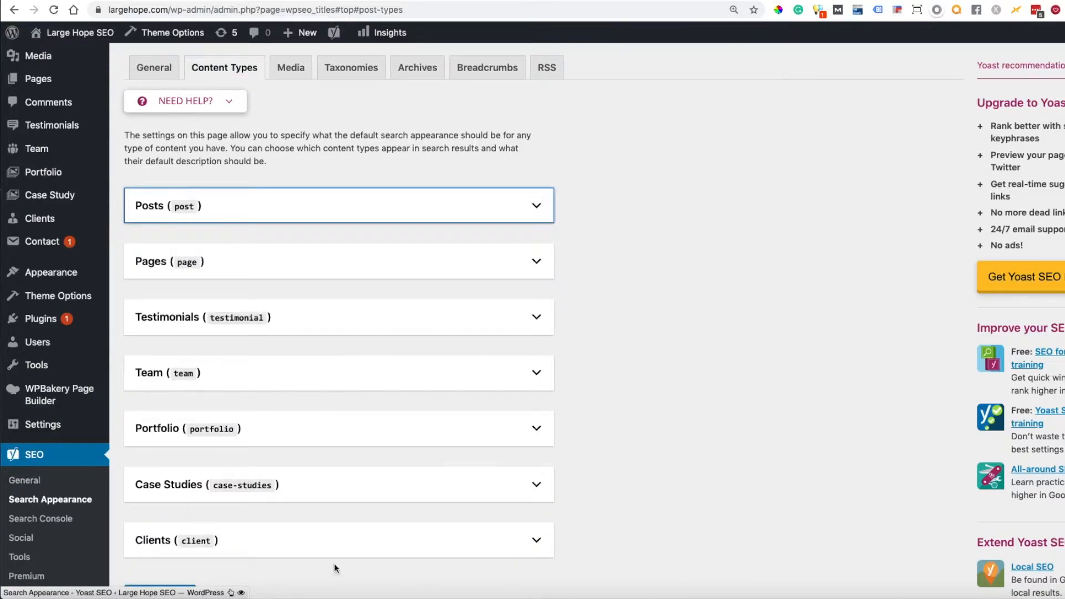
{"action": "left_click", "coordinate": [537, 208]}
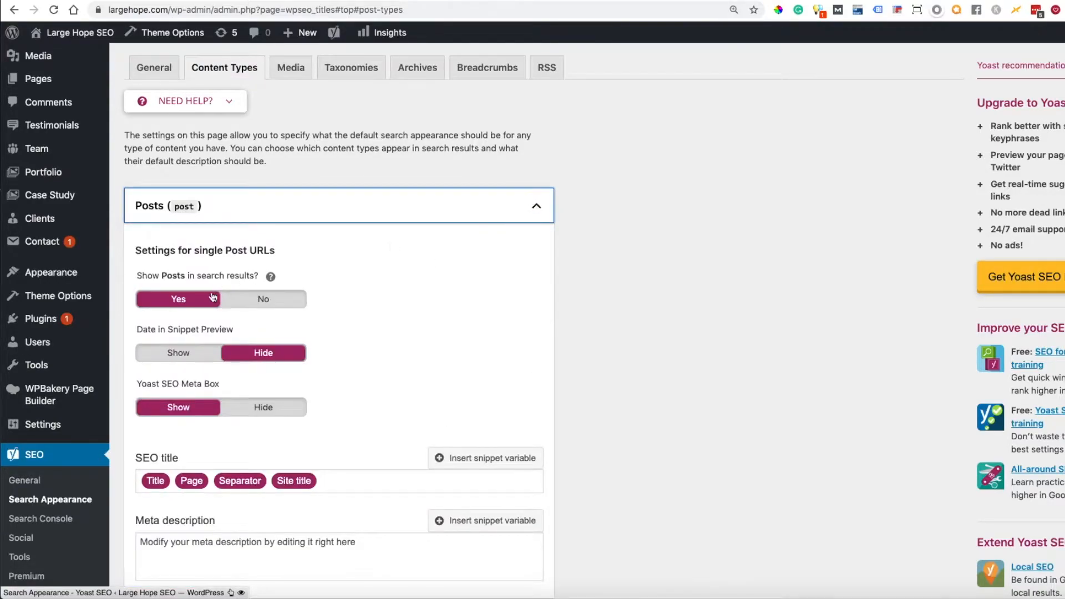
{"action": "left_click", "coordinate": [535, 209]}
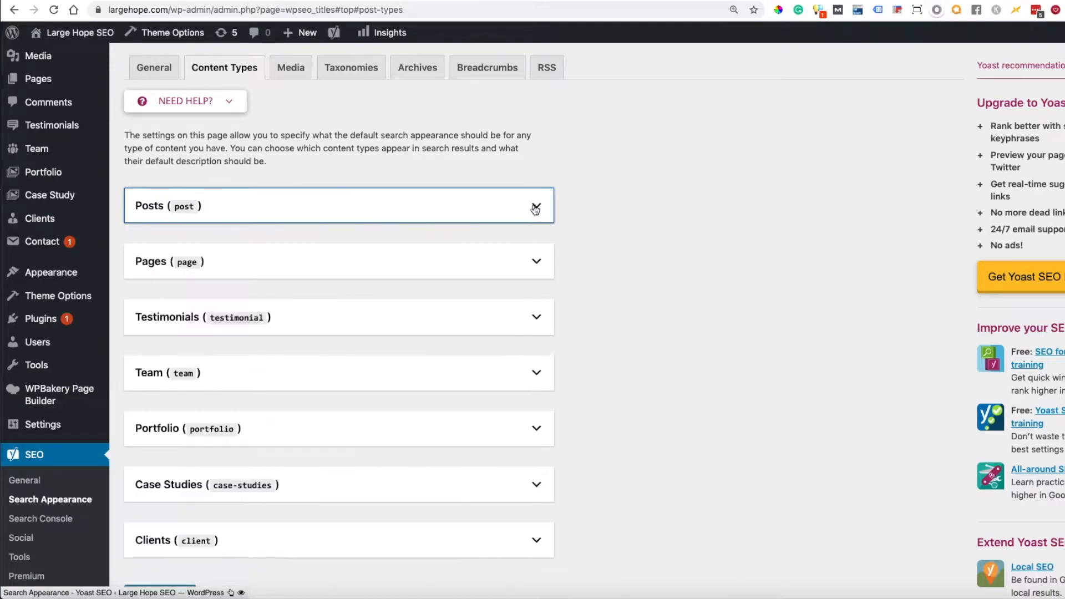
{"action": "left_click", "coordinate": [535, 262]}
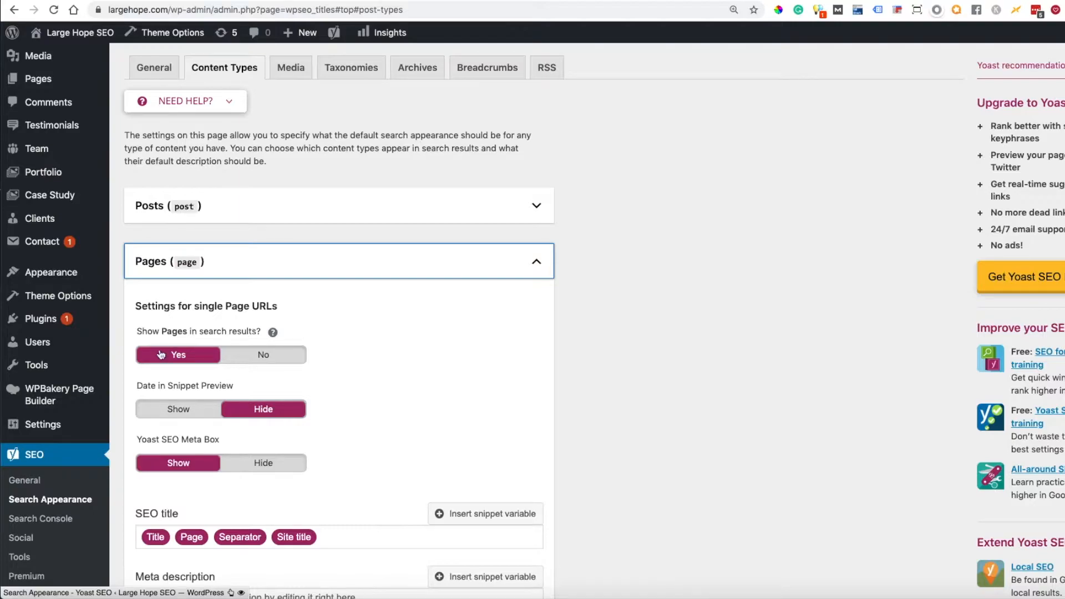
{"action": "left_click", "coordinate": [543, 254]}
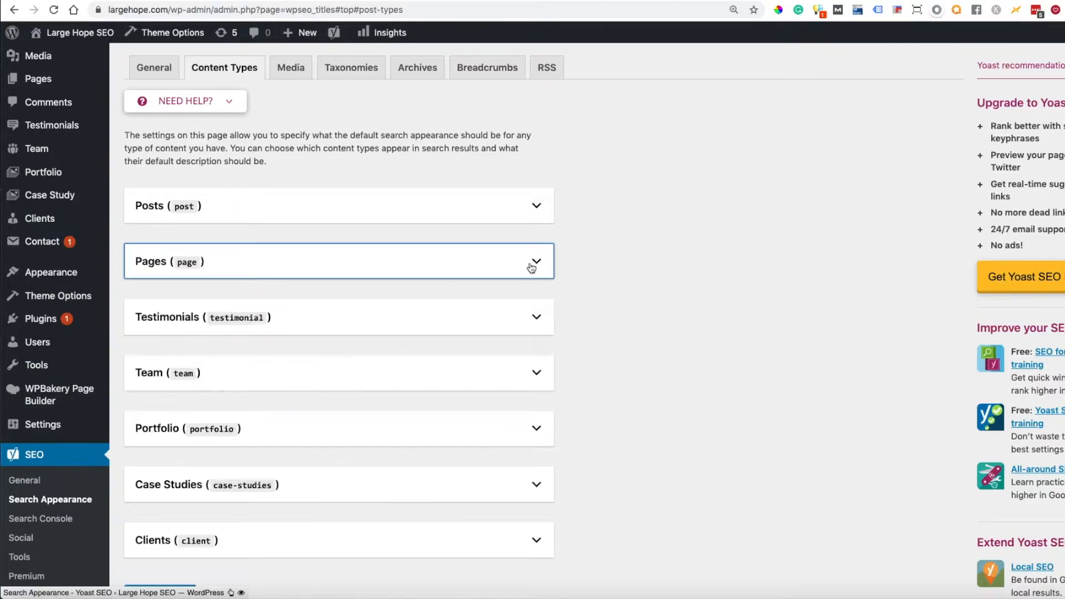
Step: Review the Testimonials search appearance options, read the help text on showing Testimonials in search results, and collapse the section
{"action": "scroll", "coordinate": [655, 360], "scroll_direction": "down", "scroll_amount": 1}
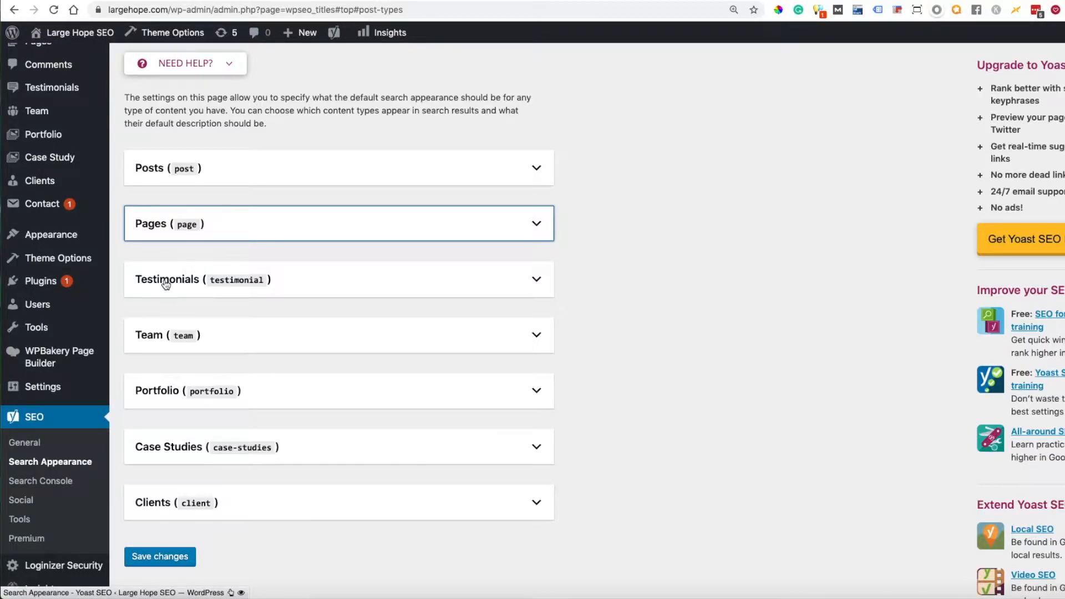
{"action": "scroll", "coordinate": [165, 285], "scroll_direction": "up", "scroll_amount": 2}
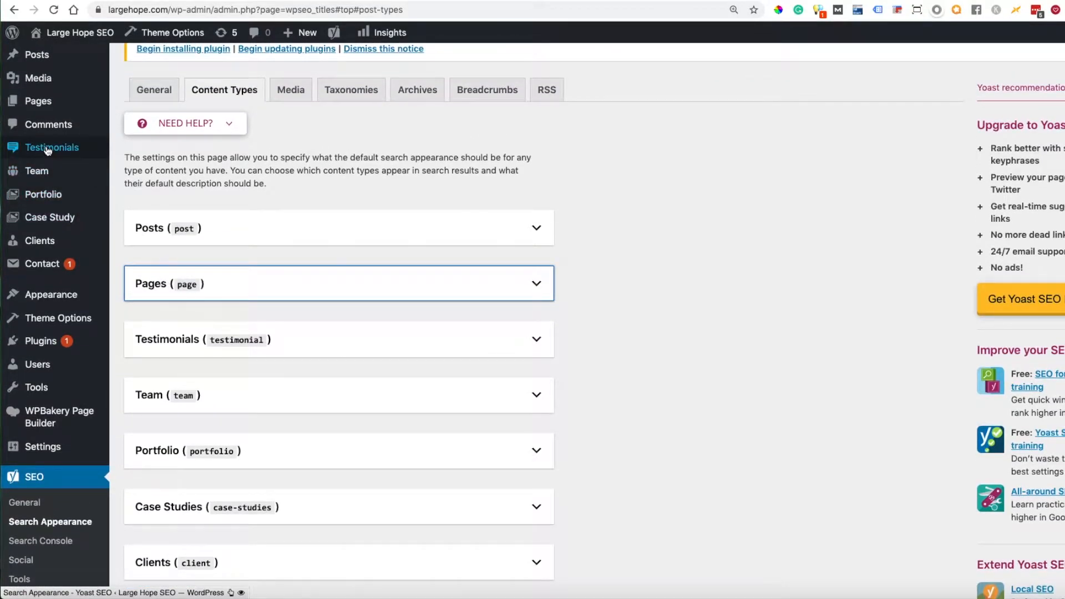
{"action": "mouse_move", "coordinate": [48, 149]}
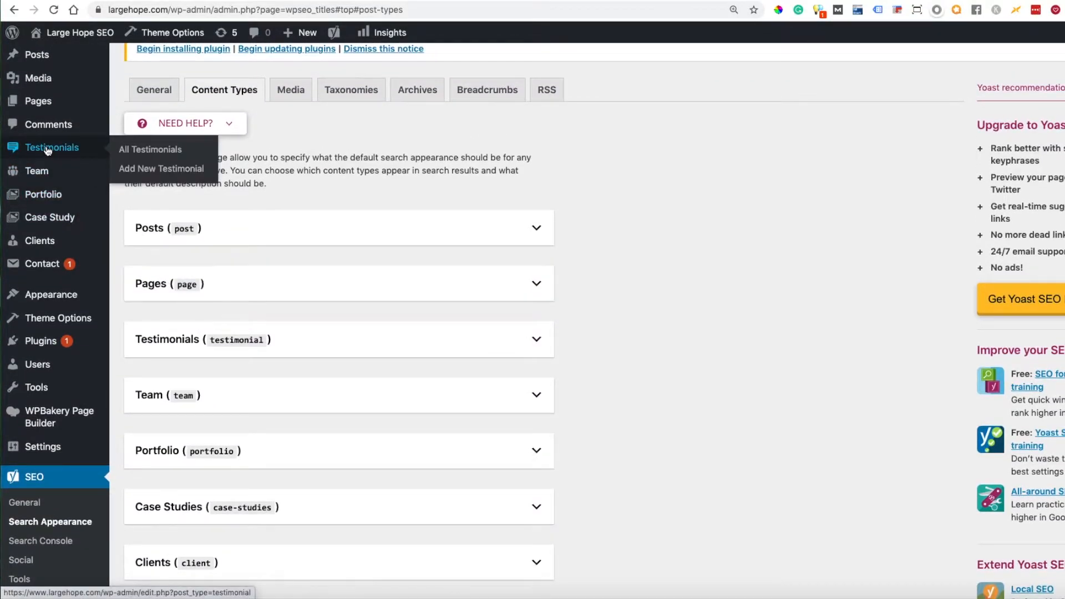
{"action": "left_click", "coordinate": [42, 149]}
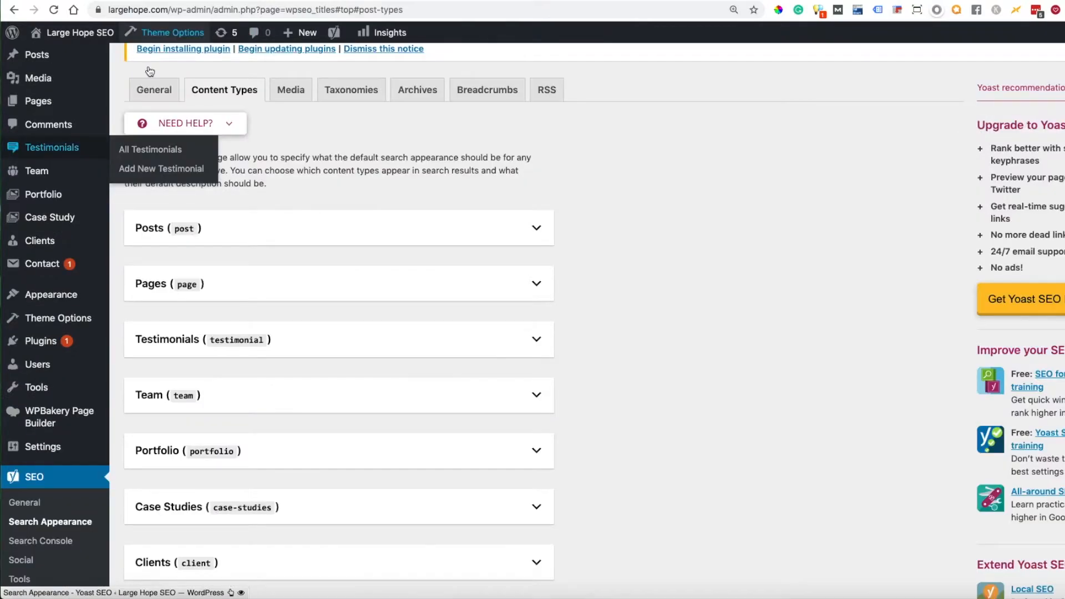
{"action": "left_click", "coordinate": [530, 341]}
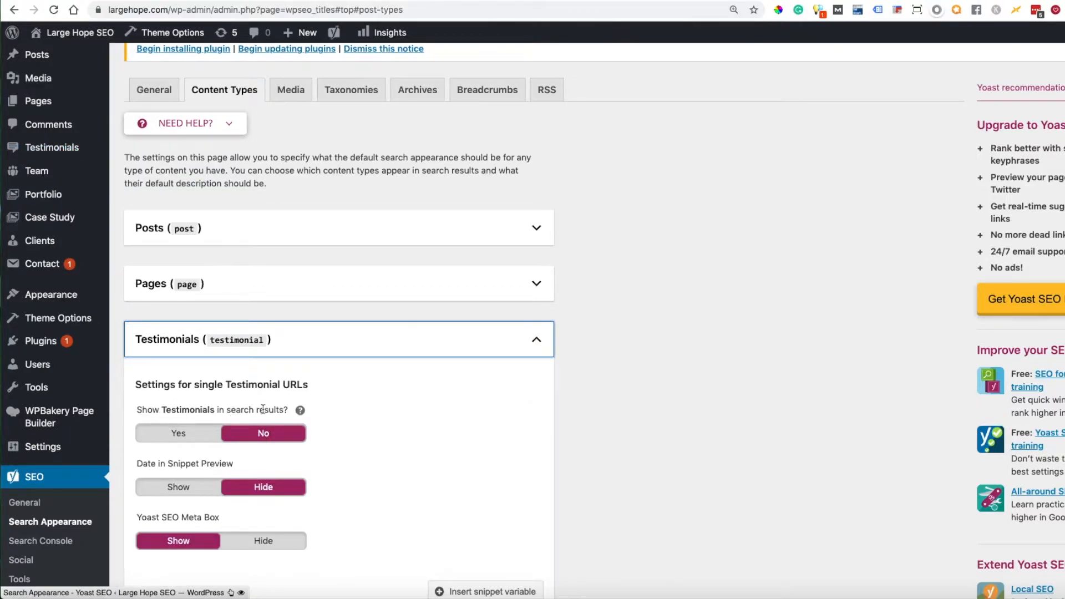
{"action": "left_click", "coordinate": [300, 411]}
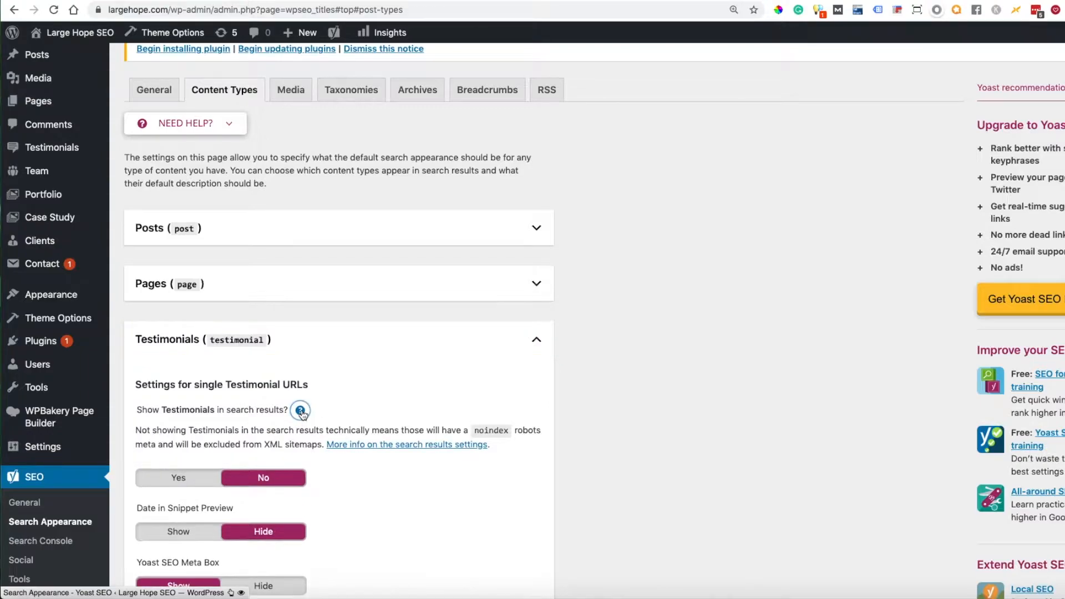
{"action": "left_click_drag", "start_coordinate": [136, 429], "coordinate": [323, 443]}
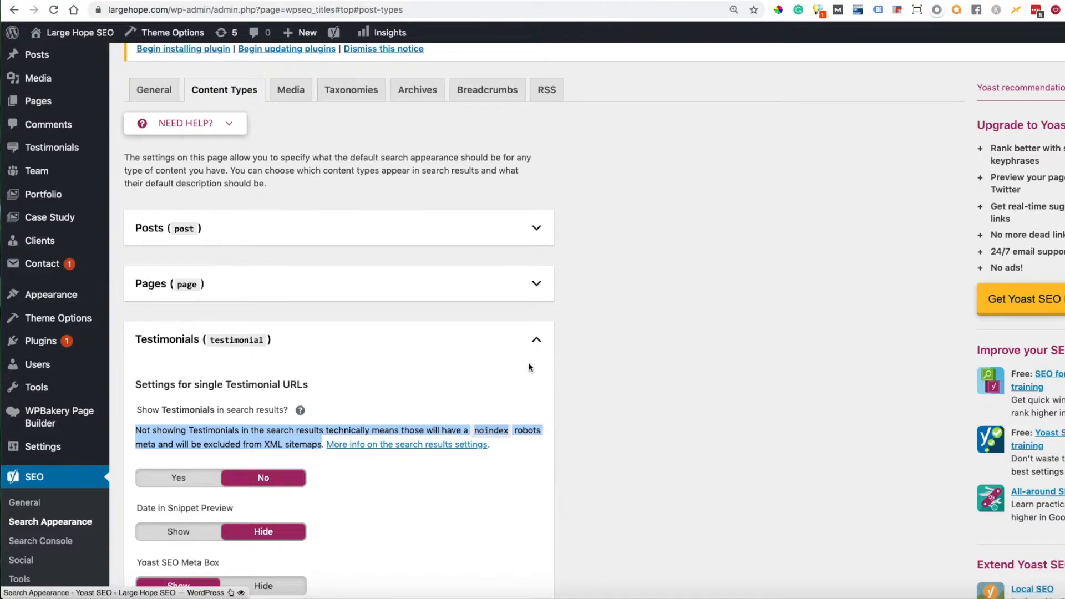
{"action": "left_click", "coordinate": [536, 339]}
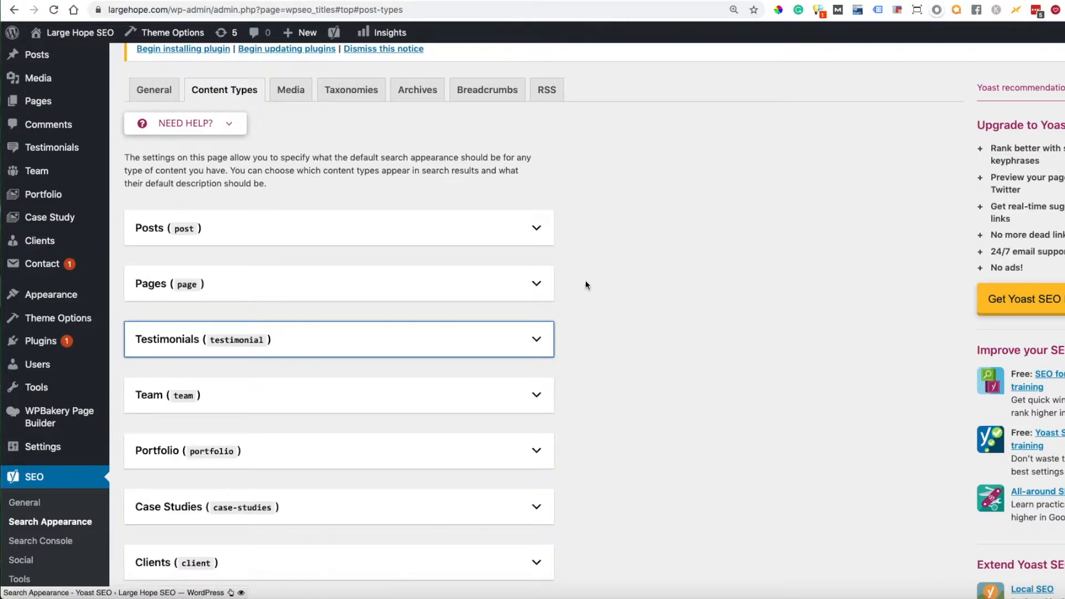
Step: Check whether Pages and Team are set to show in search results, collapsing each section after viewing it
{"action": "left_click", "coordinate": [537, 284]}
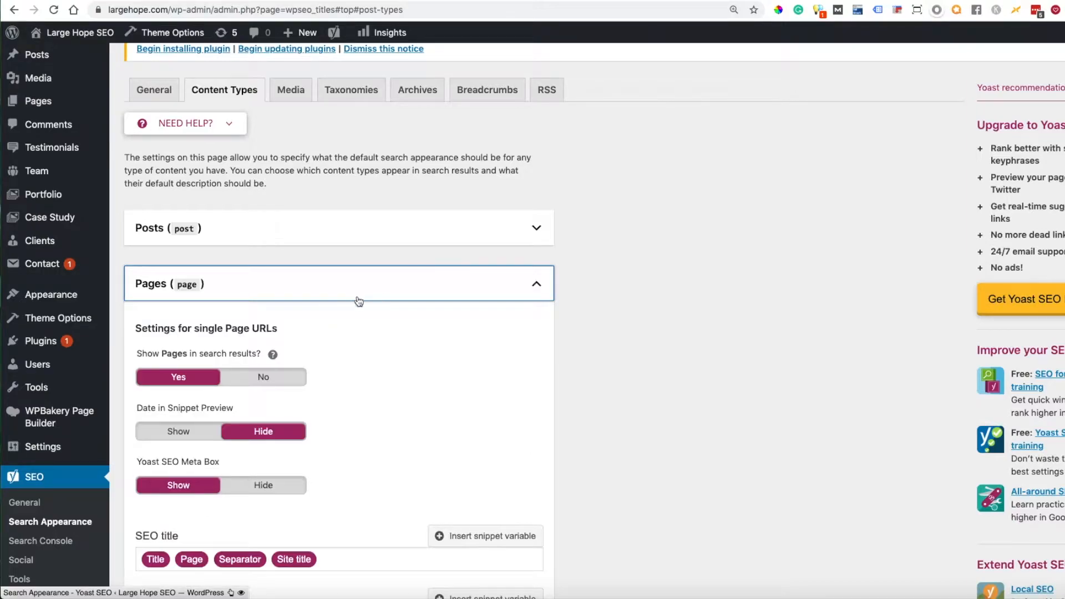
{"action": "left_click", "coordinate": [536, 284]}
{"action": "scroll", "coordinate": [647, 324], "scroll_direction": "down", "scroll_amount": 3}
{"action": "scroll", "coordinate": [647, 325], "scroll_direction": "up", "scroll_amount": 1}
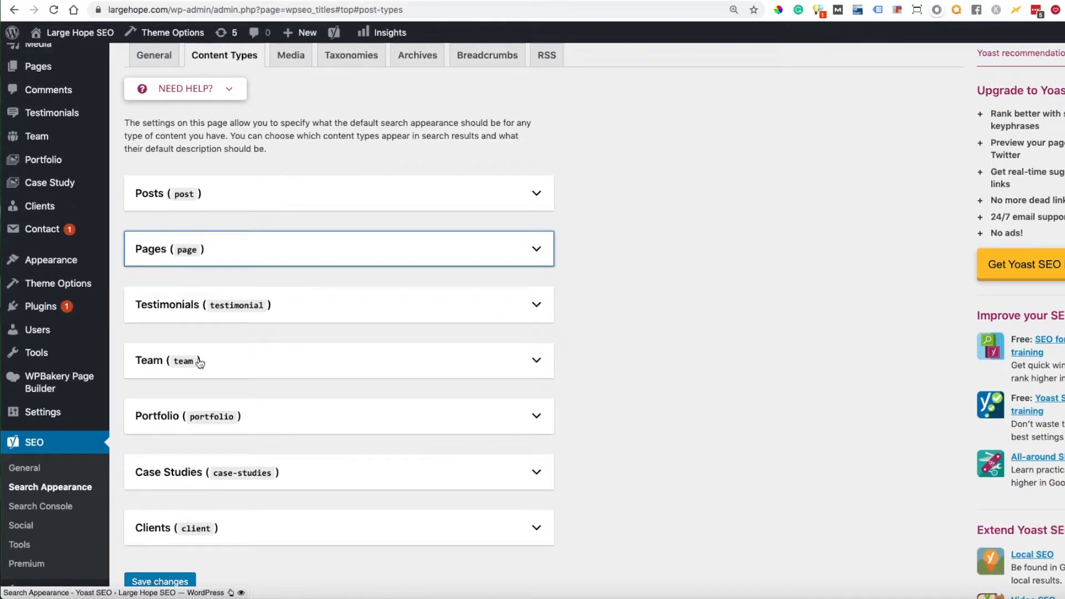
{"action": "left_click", "coordinate": [537, 364]}
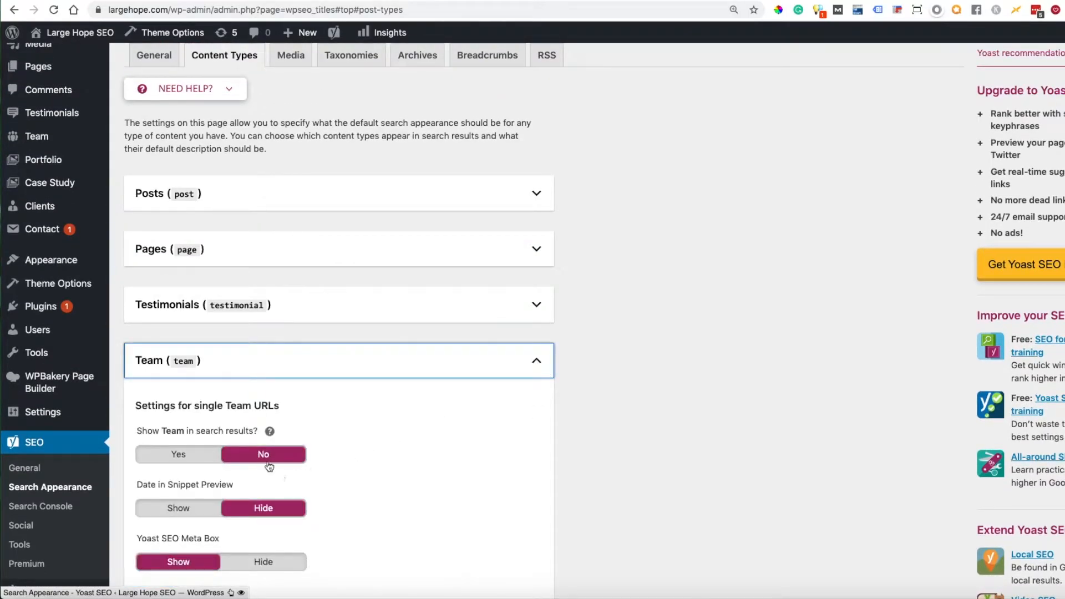
{"action": "left_click", "coordinate": [536, 362]}
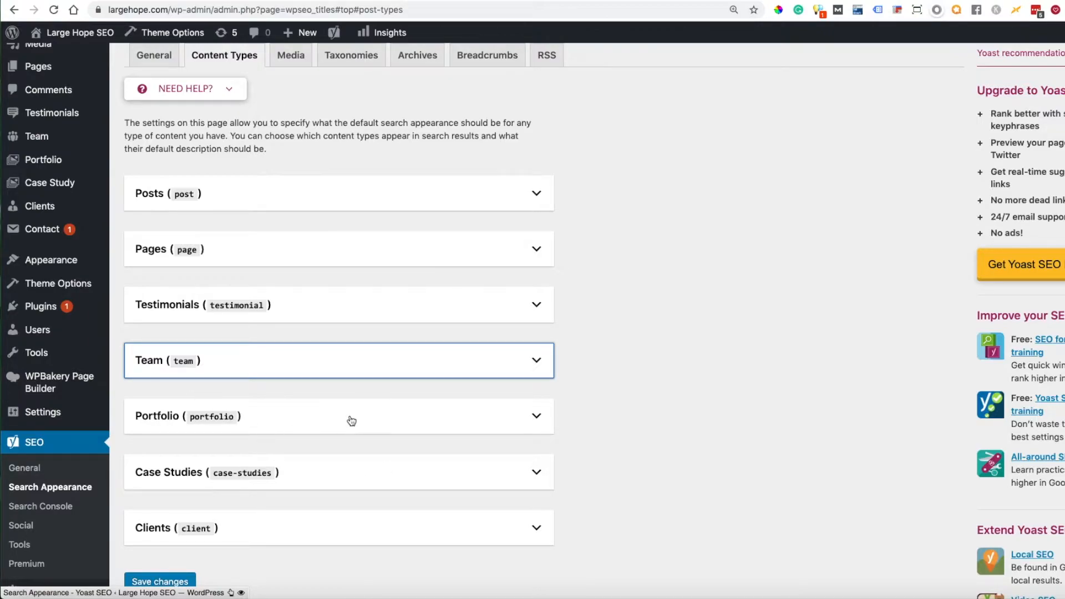
Step: Review the search appearance options for single Portfolio URLs and collapse the Portfolio section
{"action": "left_click", "coordinate": [536, 417]}
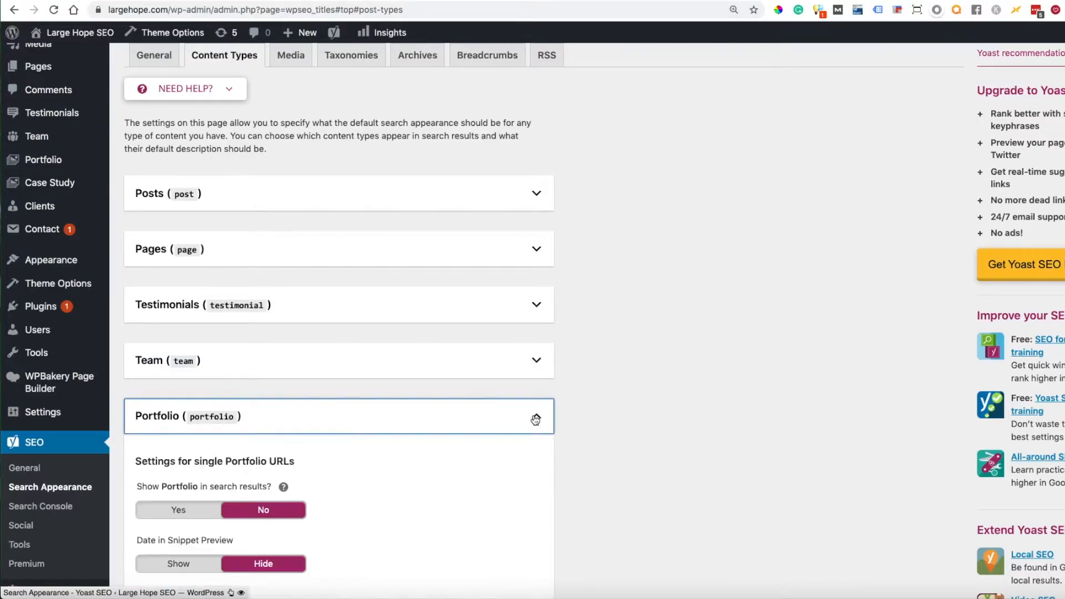
{"action": "scroll", "coordinate": [394, 470], "scroll_direction": "down", "scroll_amount": 3}
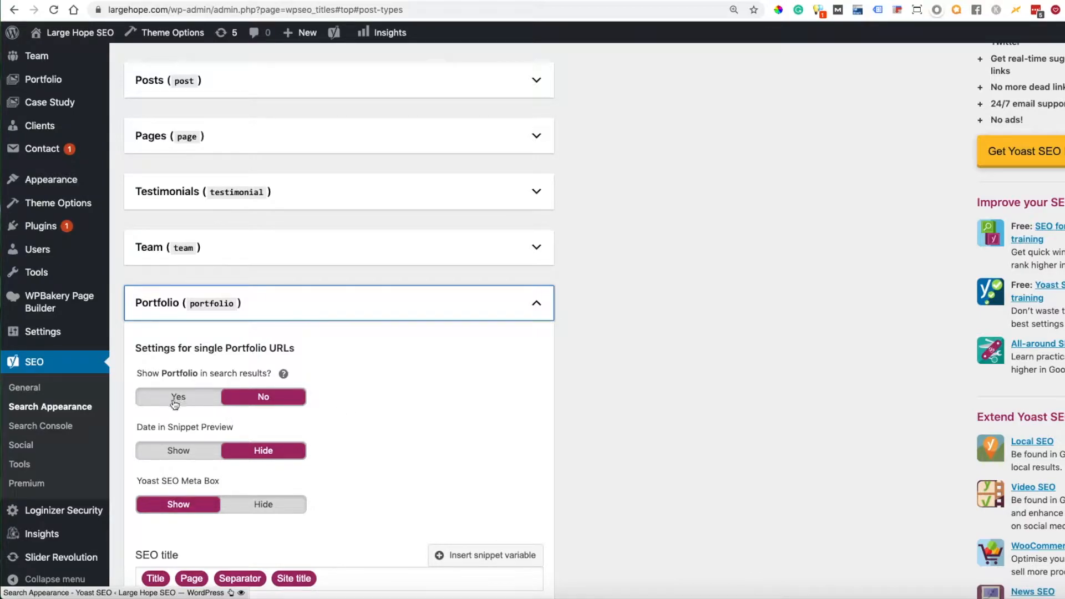
{"action": "left_click", "coordinate": [535, 303]}
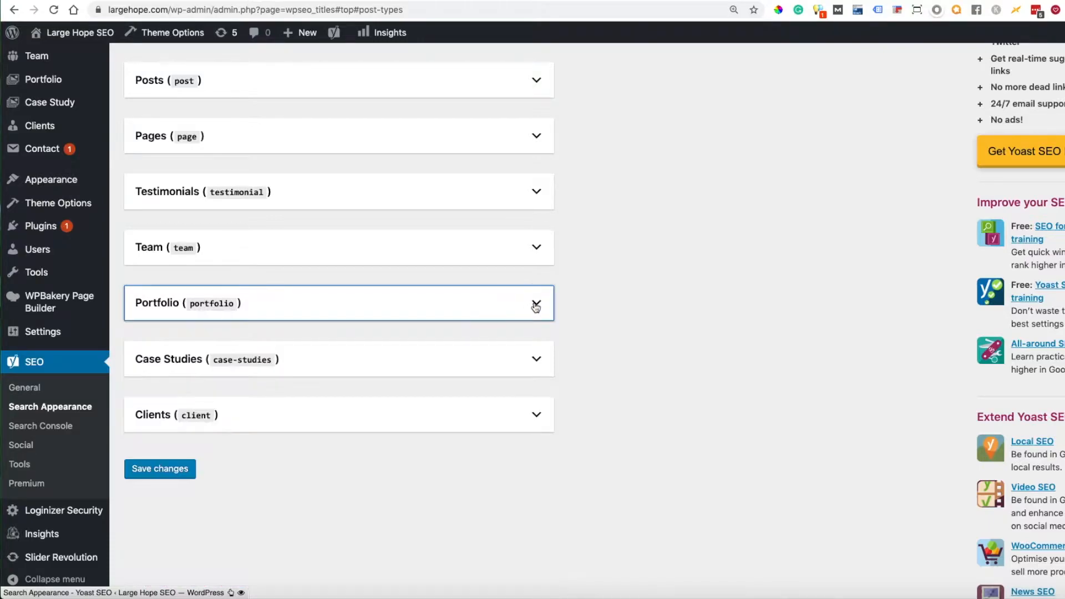
{"action": "scroll", "coordinate": [649, 338], "scroll_direction": "down", "scroll_amount": 1}
{"action": "scroll", "coordinate": [649, 340], "scroll_direction": "up", "scroll_amount": 1}
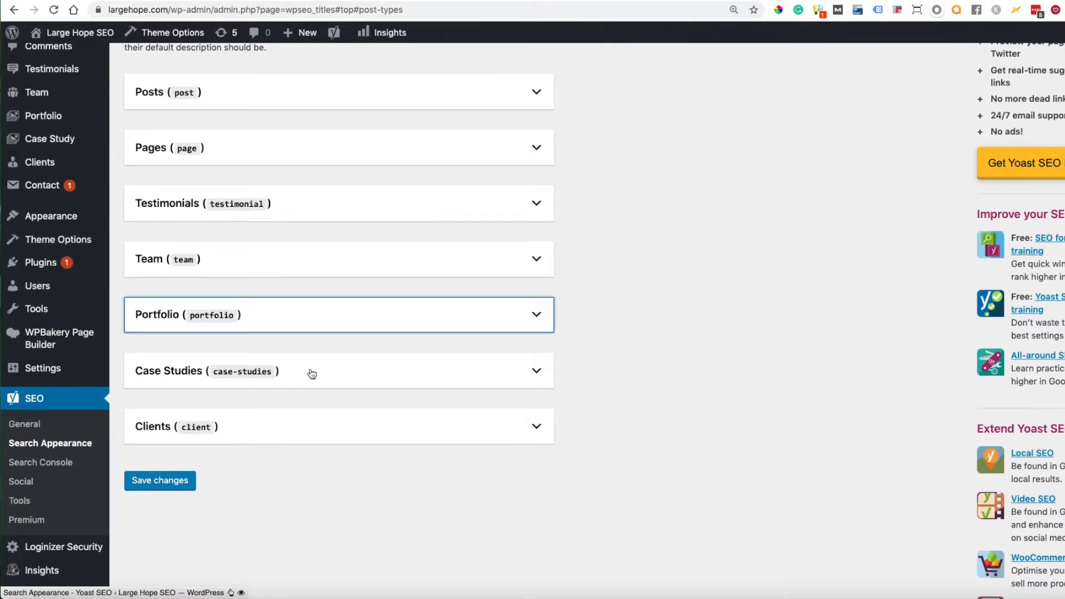
{"action": "scroll", "coordinate": [677, 458], "scroll_direction": "up", "scroll_amount": 5}
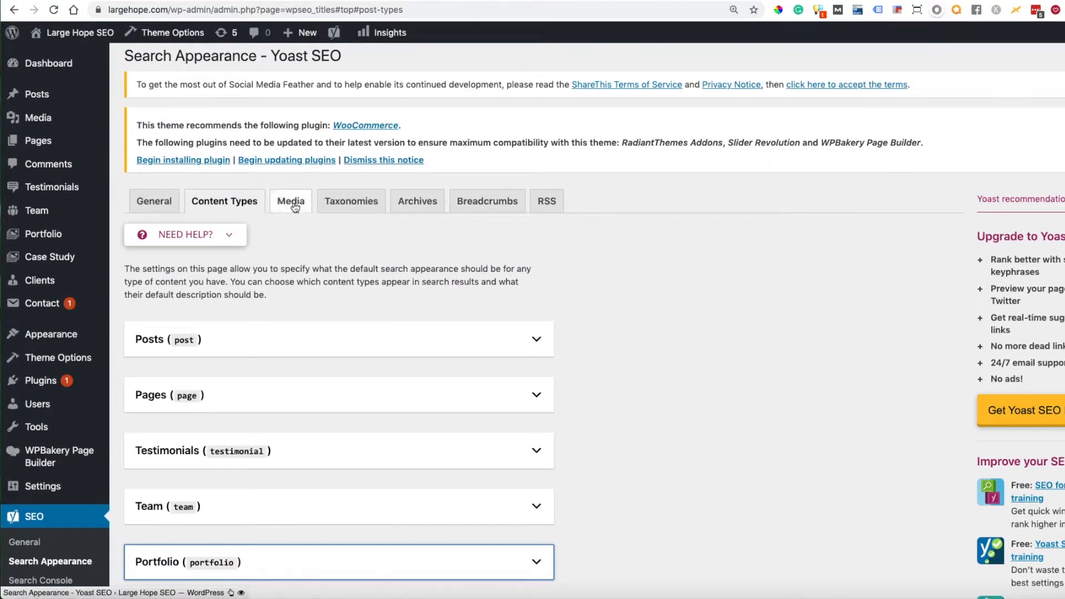
Step: Open the Media settings and examine the option for redirecting attachment URLs to the attachment itself
{"action": "left_click", "coordinate": [292, 205]}
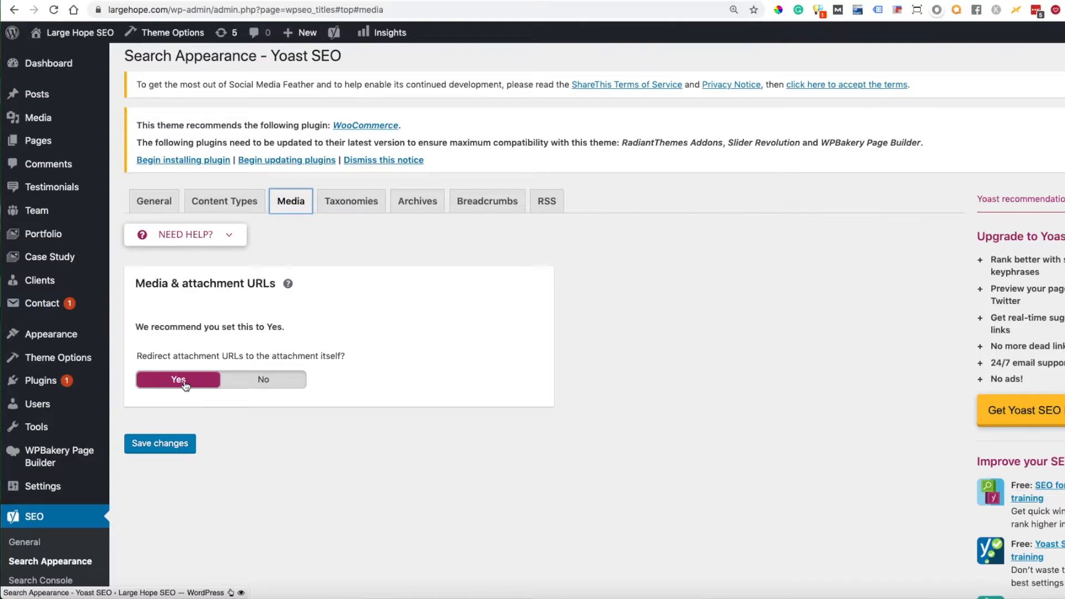
{"action": "left_click_drag", "start_coordinate": [135, 355], "coordinate": [354, 355]}
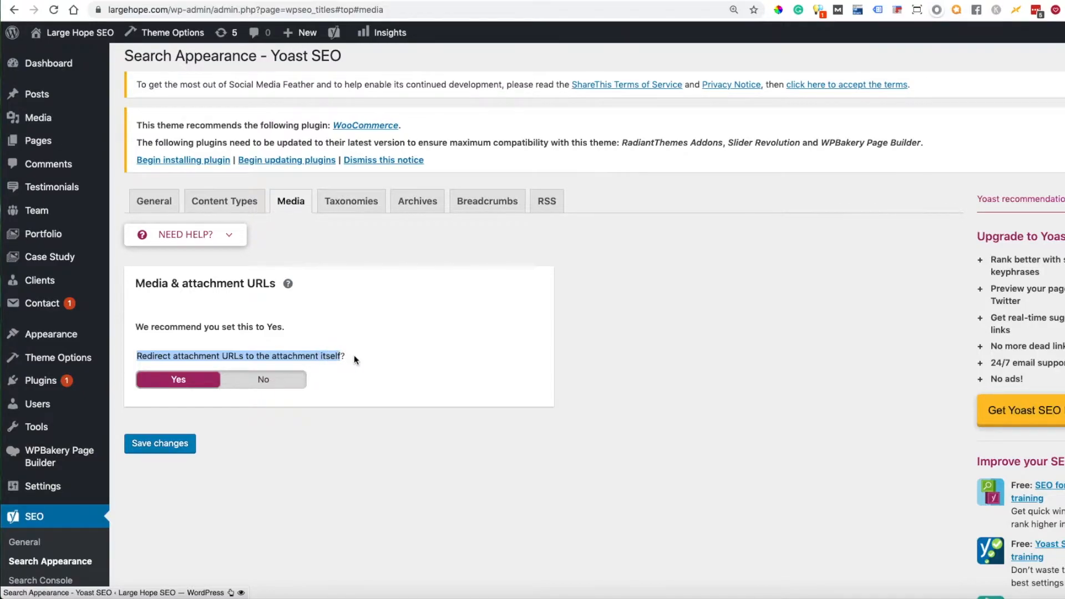
{"action": "left_click", "coordinate": [355, 359]}
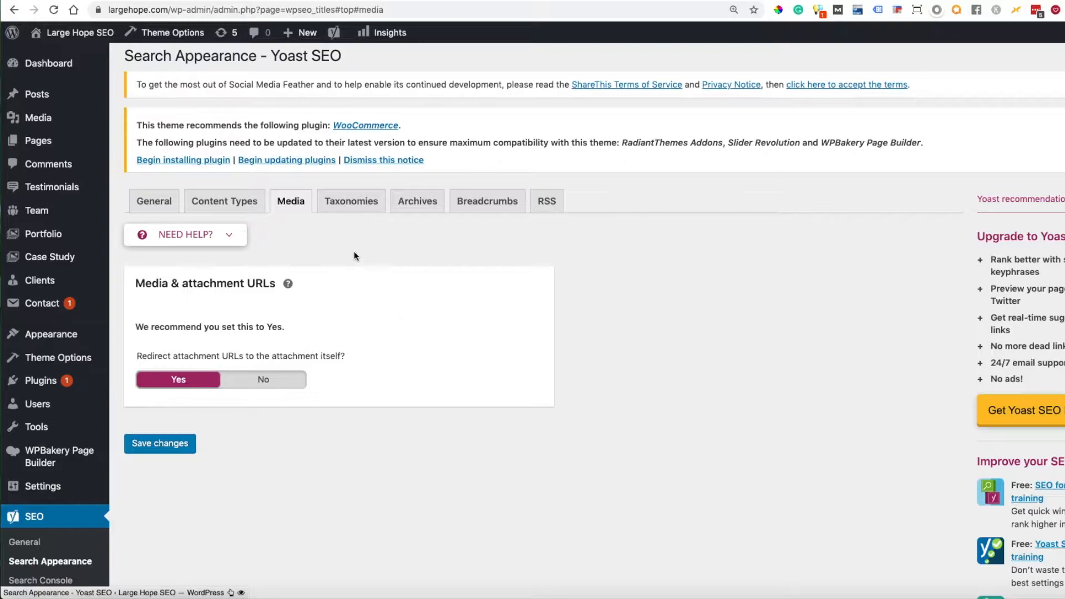
Step: Open the Taxonomies settings and review the Categories, Tags and Formats options, collapsing all three sections
{"action": "left_click", "coordinate": [350, 206]}
{"action": "left_click", "coordinate": [536, 283]}
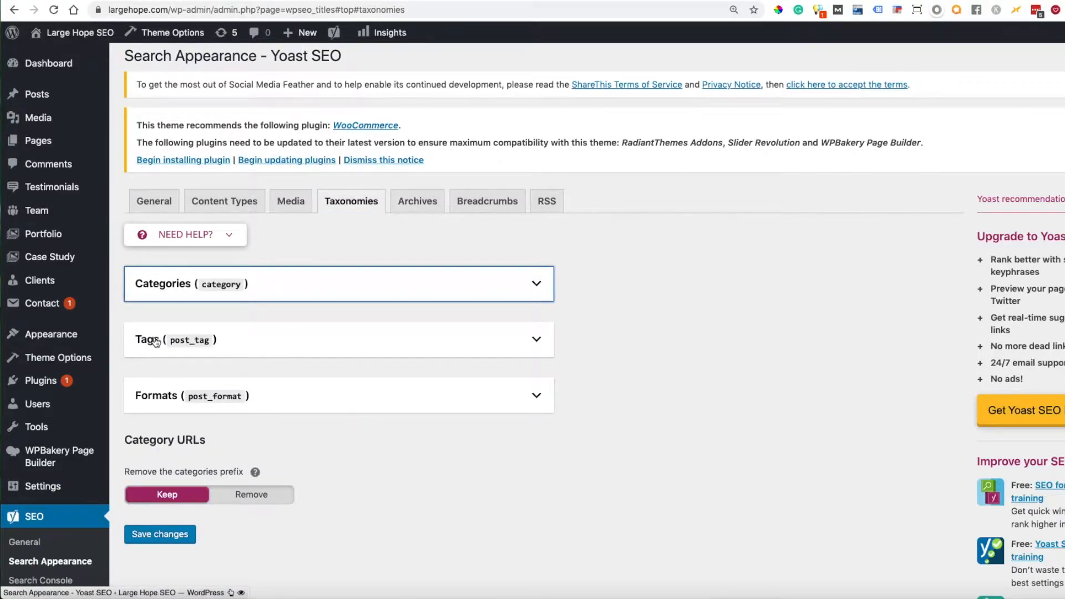
{"action": "left_click", "coordinate": [534, 286]}
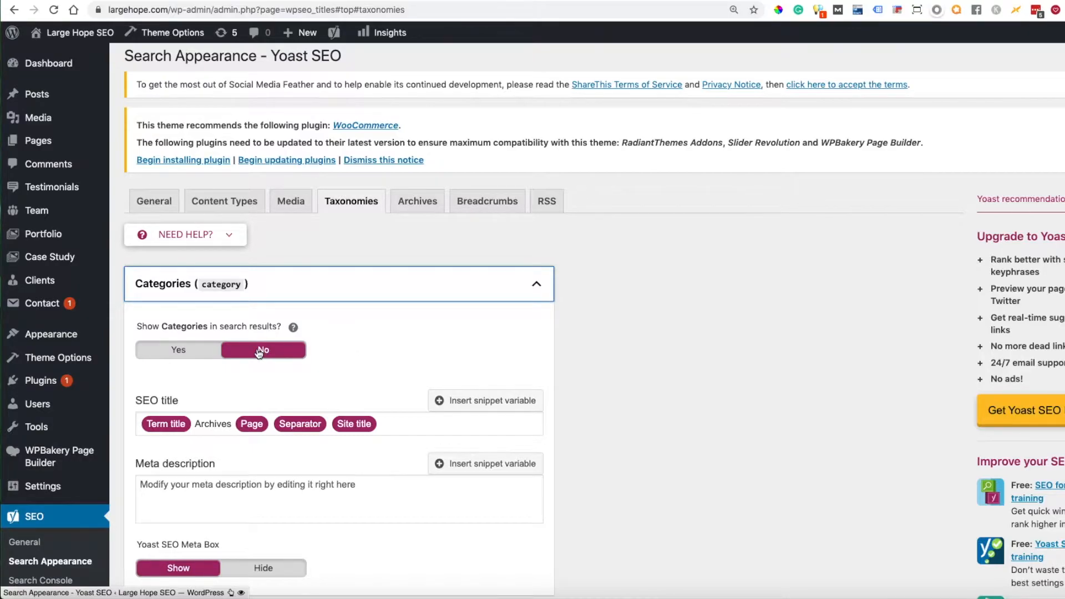
{"action": "scroll", "coordinate": [557, 360], "scroll_direction": "down", "scroll_amount": 5}
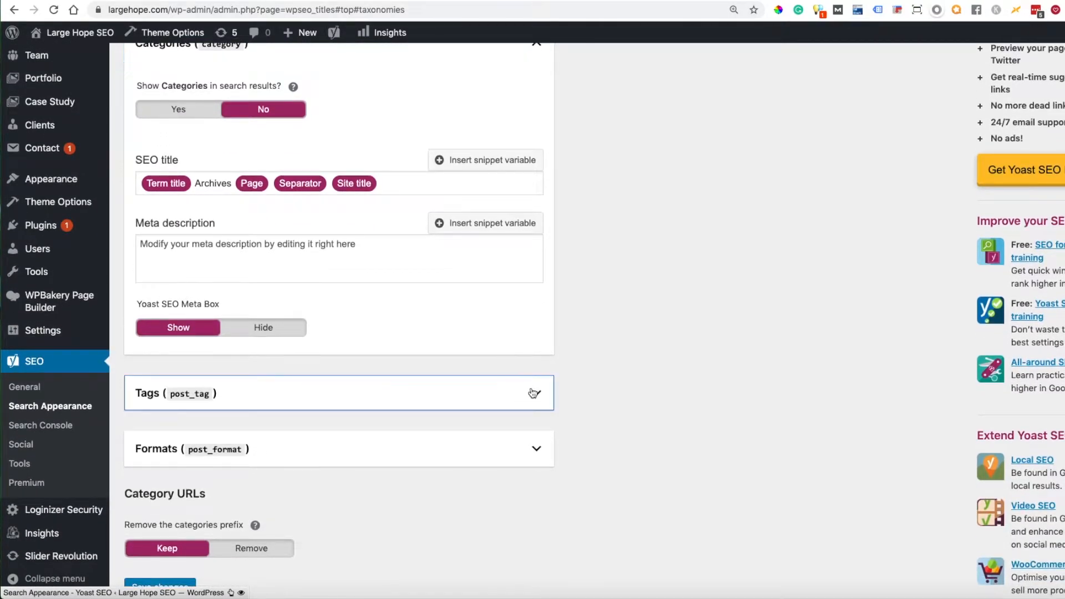
{"action": "left_click", "coordinate": [535, 392]}
{"action": "scroll", "coordinate": [614, 413], "scroll_direction": "down", "scroll_amount": 4}
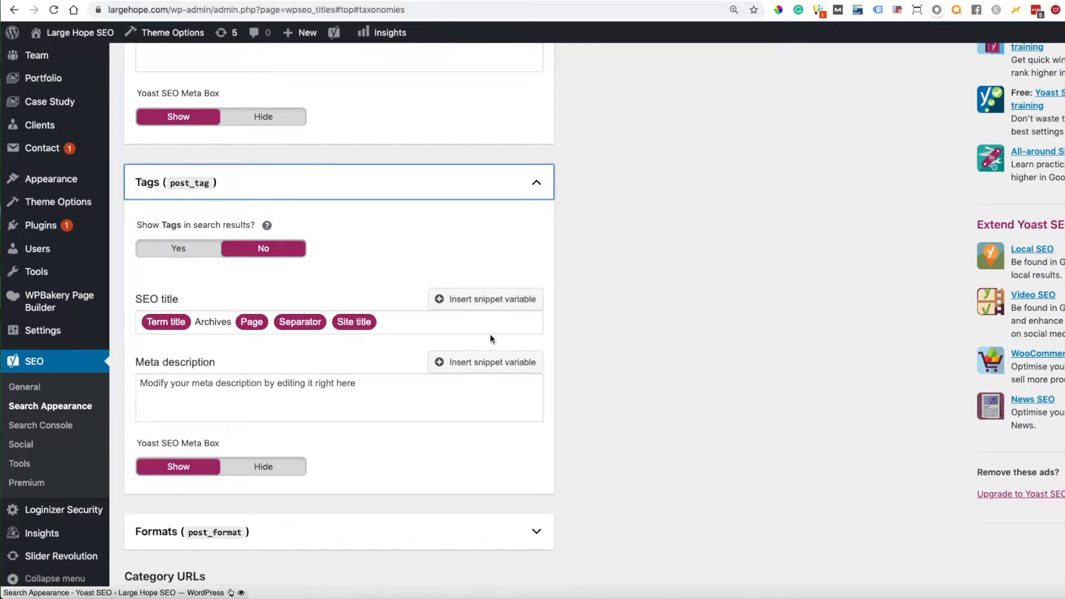
{"action": "scroll", "coordinate": [491, 340], "scroll_direction": "down", "scroll_amount": 3}
{"action": "left_click", "coordinate": [536, 395]}
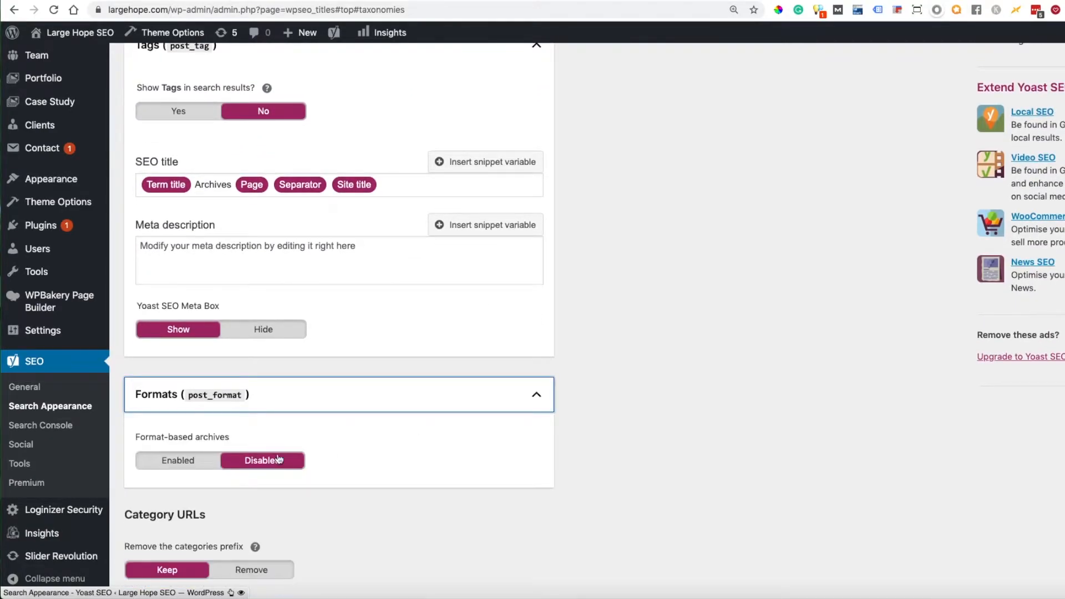
{"action": "scroll", "coordinate": [565, 483], "scroll_direction": "up", "scroll_amount": 10}
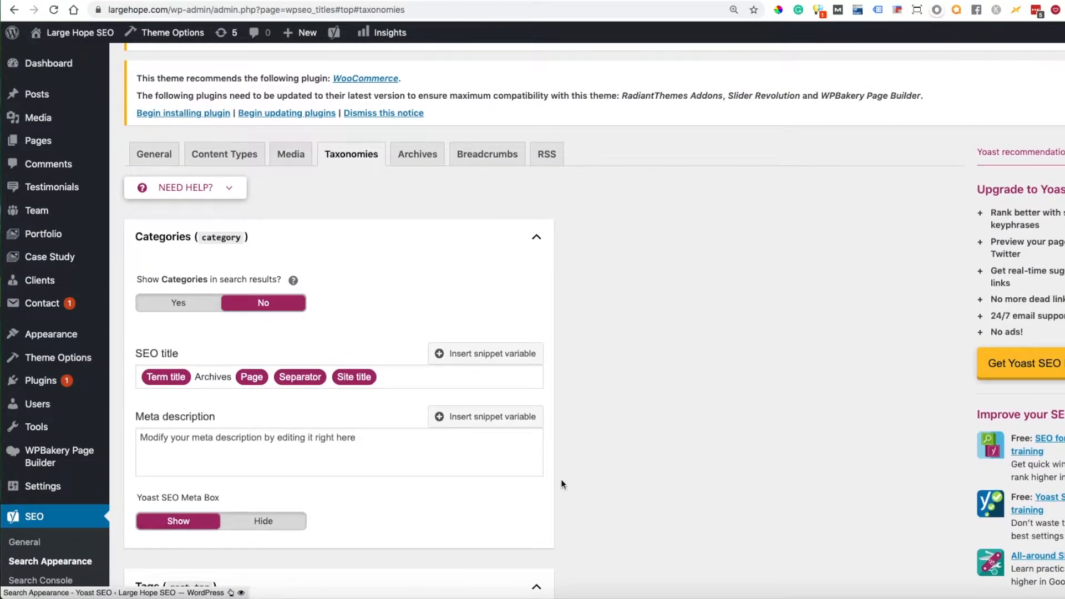
{"action": "left_click", "coordinate": [537, 238]}
{"action": "left_click", "coordinate": [535, 291]}
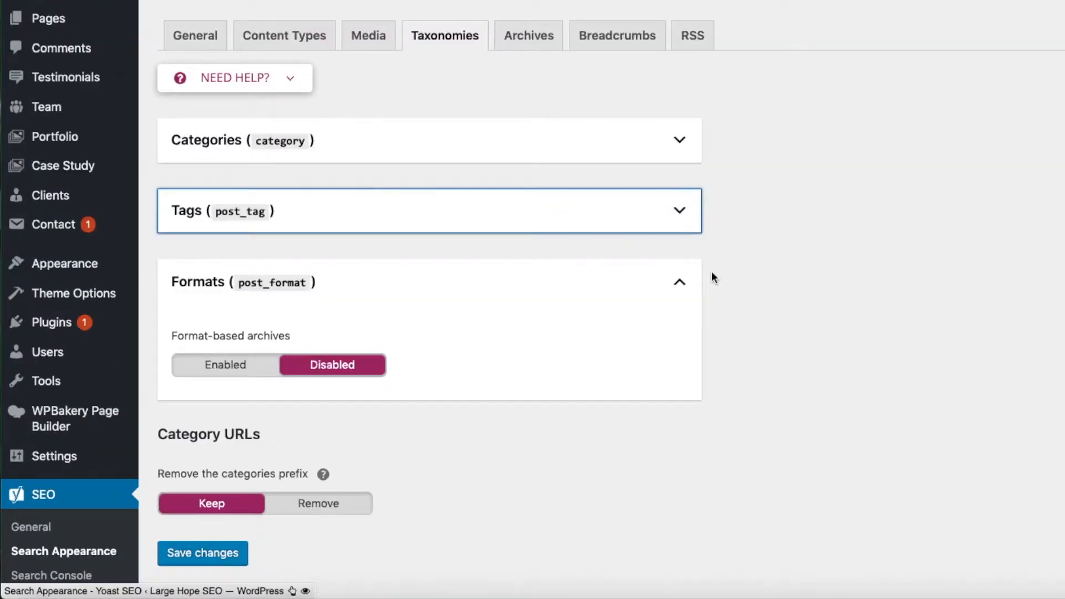
{"action": "left_click", "coordinate": [536, 348]}
Step: Recheck whether Categories and Tags are set to show in search results, collapsing each section
{"action": "left_click", "coordinate": [537, 238]}
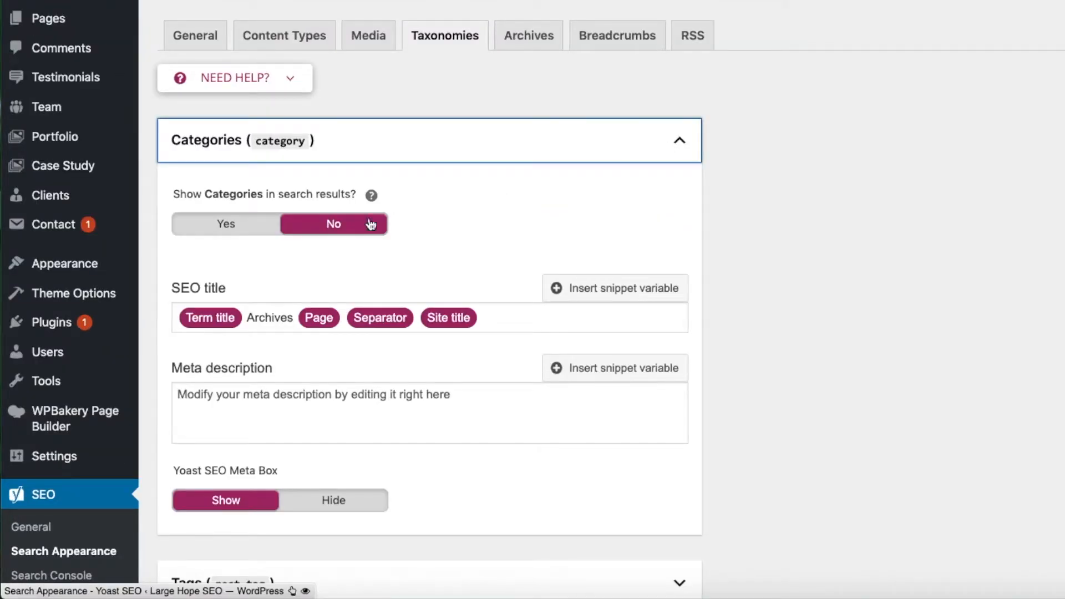
{"action": "left_click", "coordinate": [680, 141]}
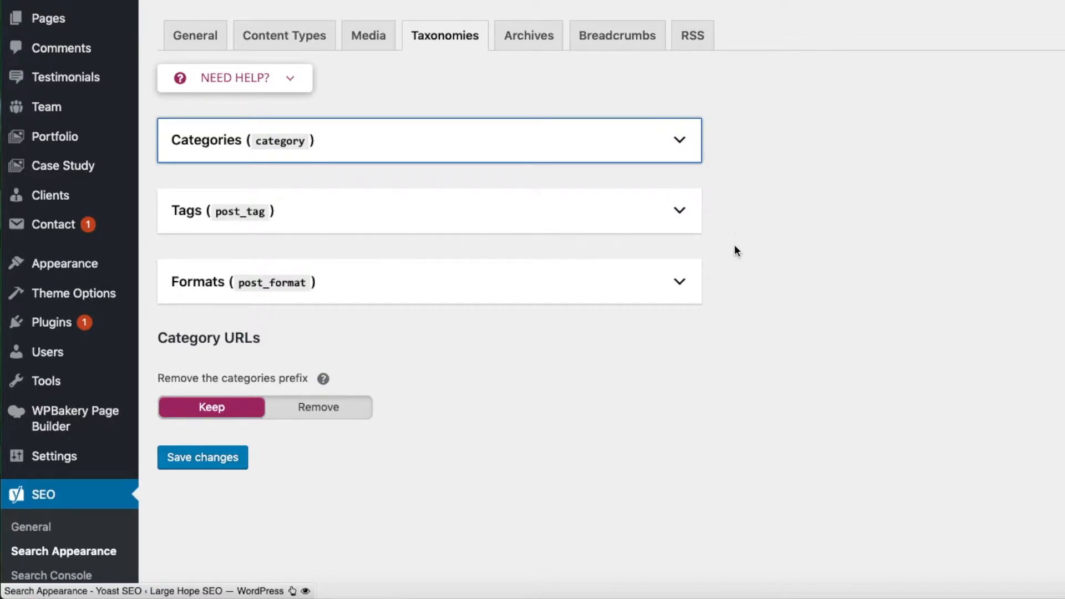
{"action": "left_click", "coordinate": [680, 209]}
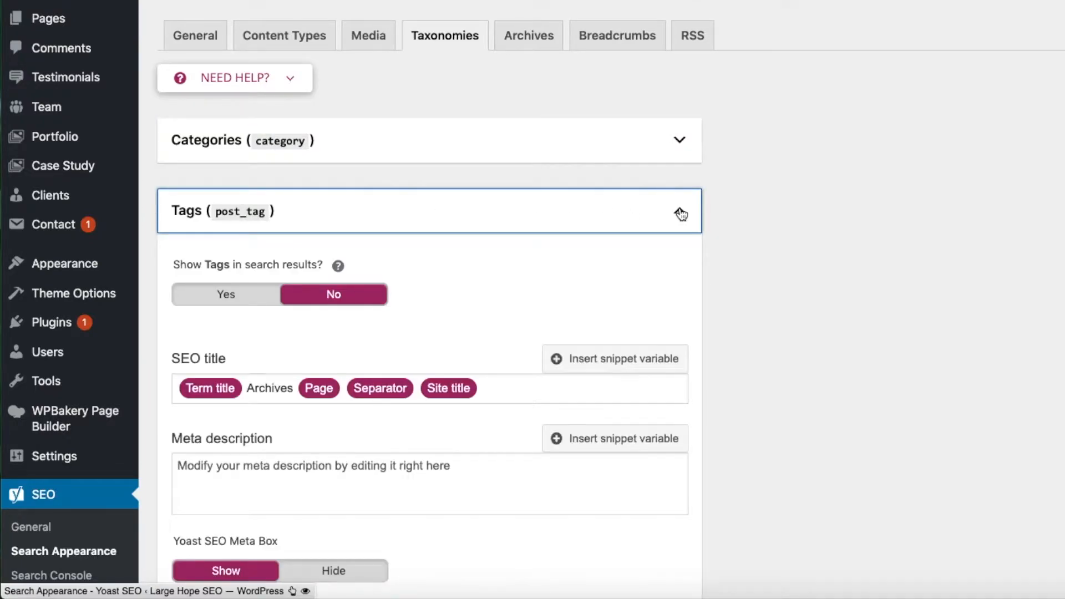
{"action": "left_click", "coordinate": [681, 211]}
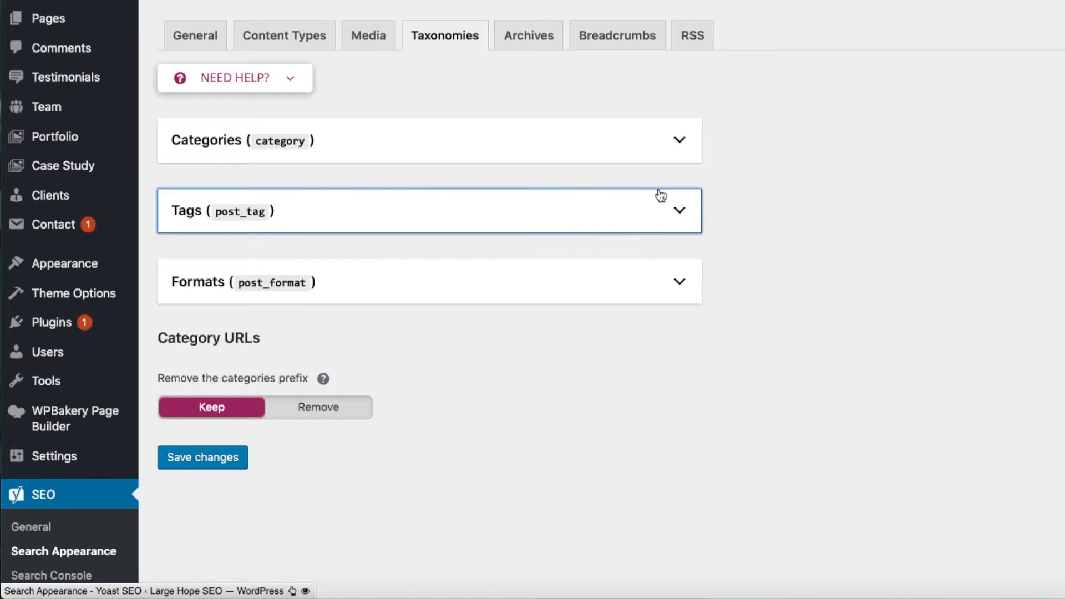
Step: Open the Archives settings and review the Author archives and Date archives options, collapsing both sections
{"action": "left_click", "coordinate": [531, 44]}
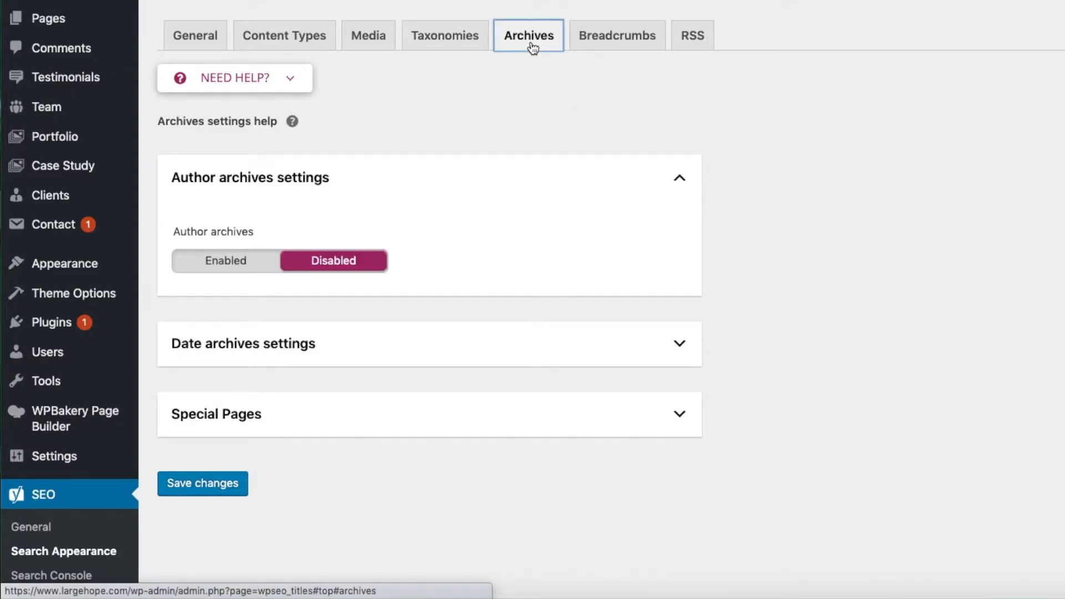
{"action": "left_click", "coordinate": [677, 181]}
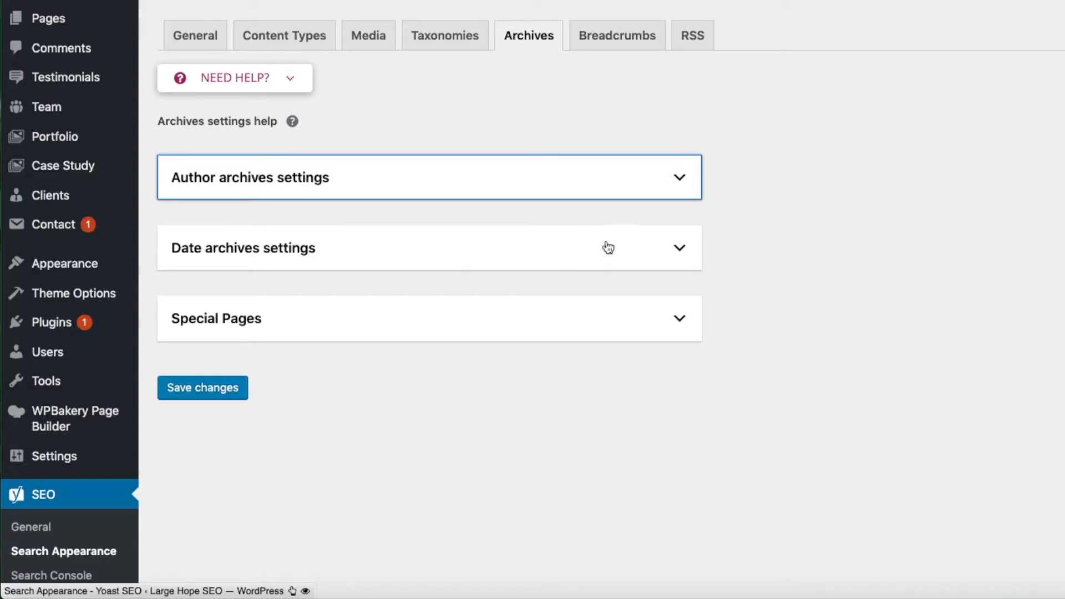
{"action": "left_click", "coordinate": [766, 239]}
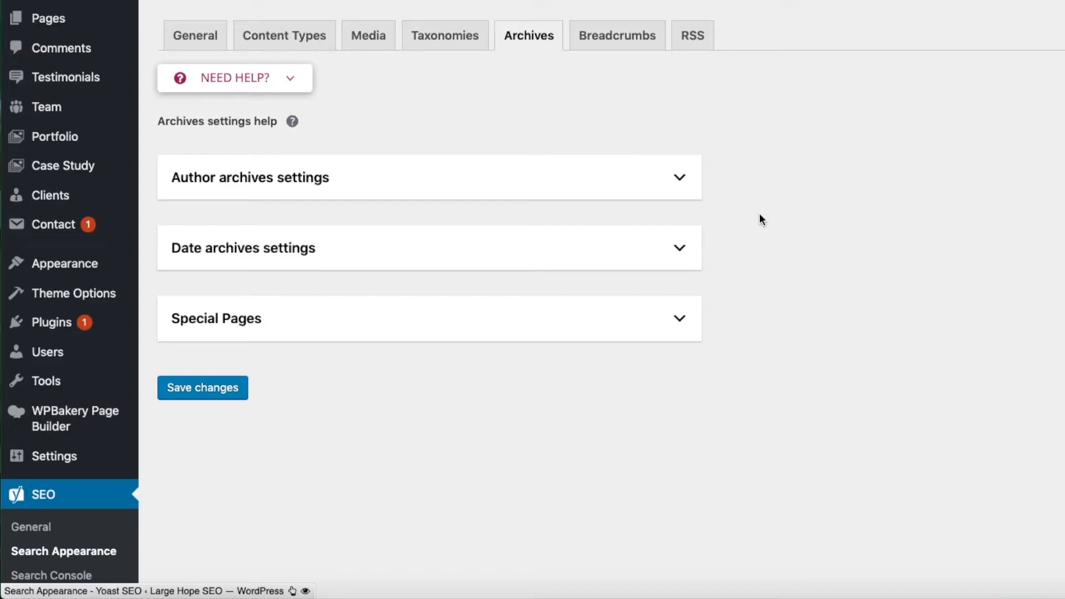
{"action": "left_click", "coordinate": [679, 177]}
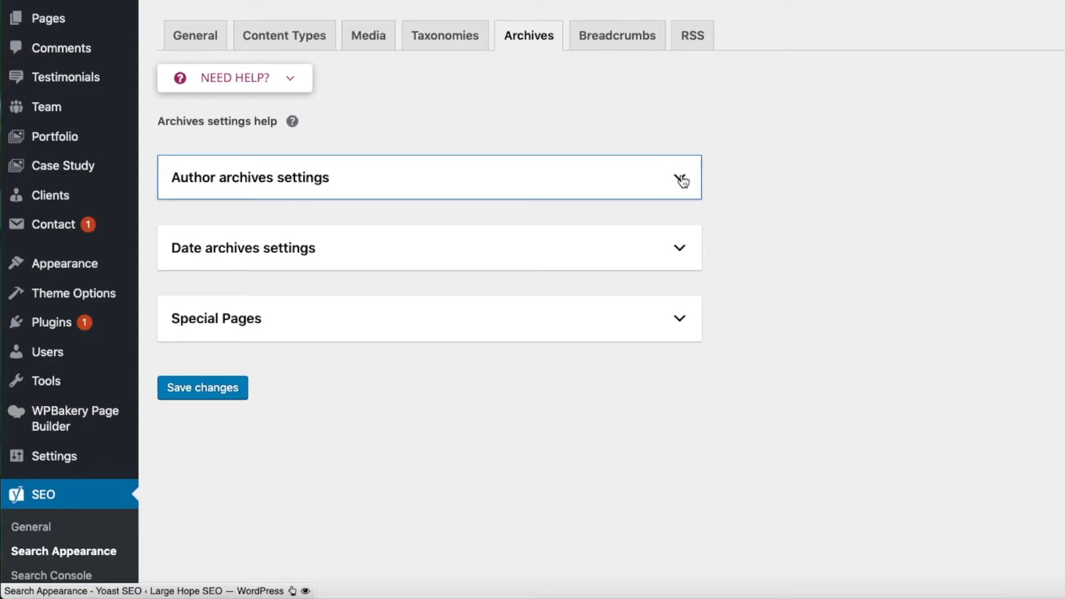
{"action": "left_click", "coordinate": [680, 343]}
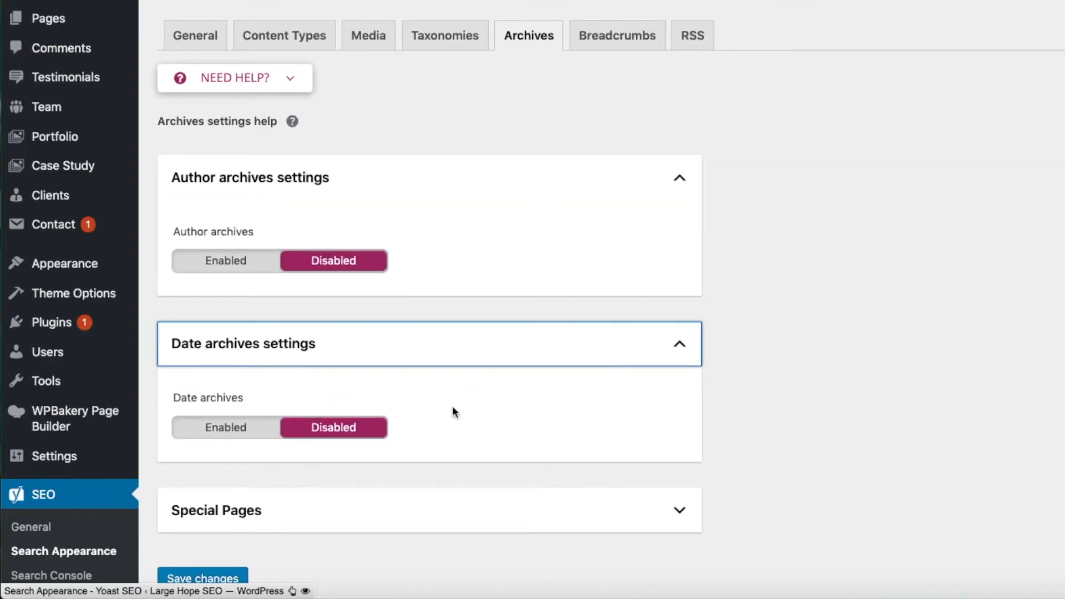
{"action": "left_click", "coordinate": [679, 177]}
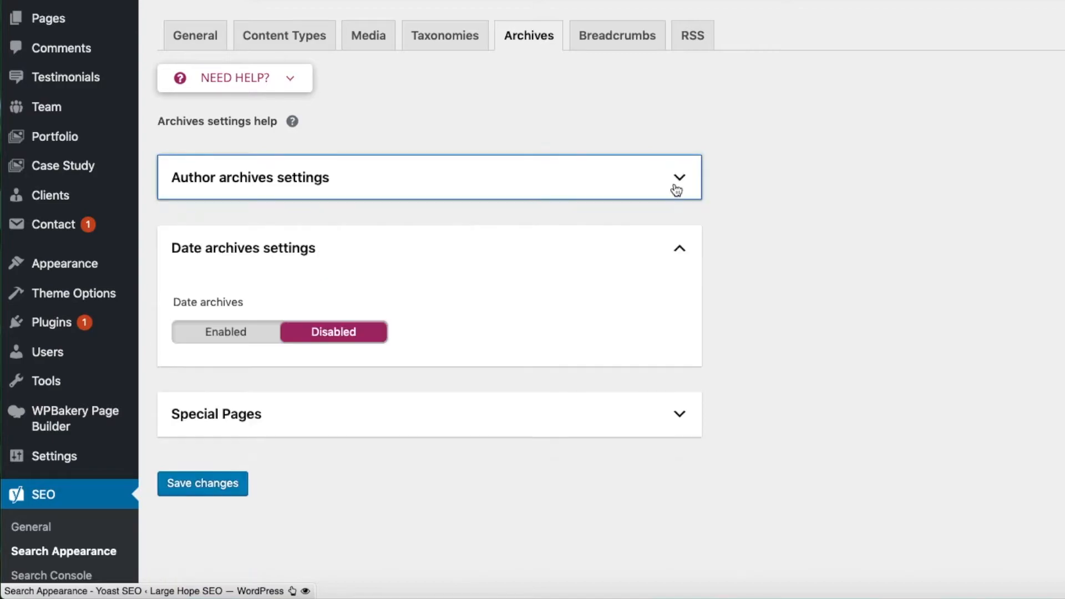
{"action": "left_click", "coordinate": [679, 248]}
Step: Review the Breadcrumbs and RSS feed settings, including the content placed around each post, and recheck the general search appearance options
{"action": "left_click", "coordinate": [605, 36]}
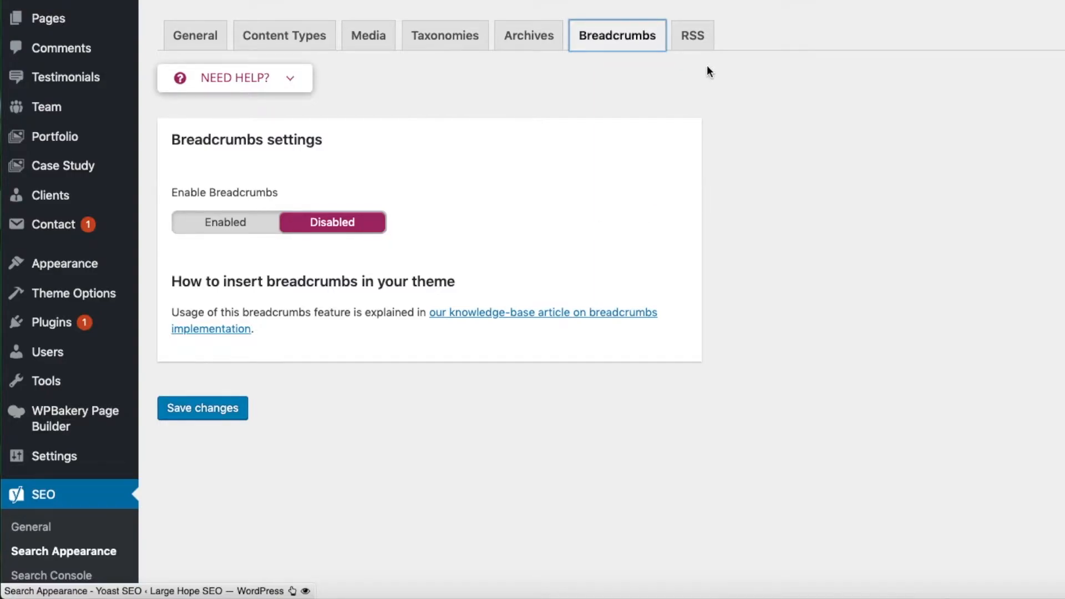
{"action": "left_click", "coordinate": [695, 37]}
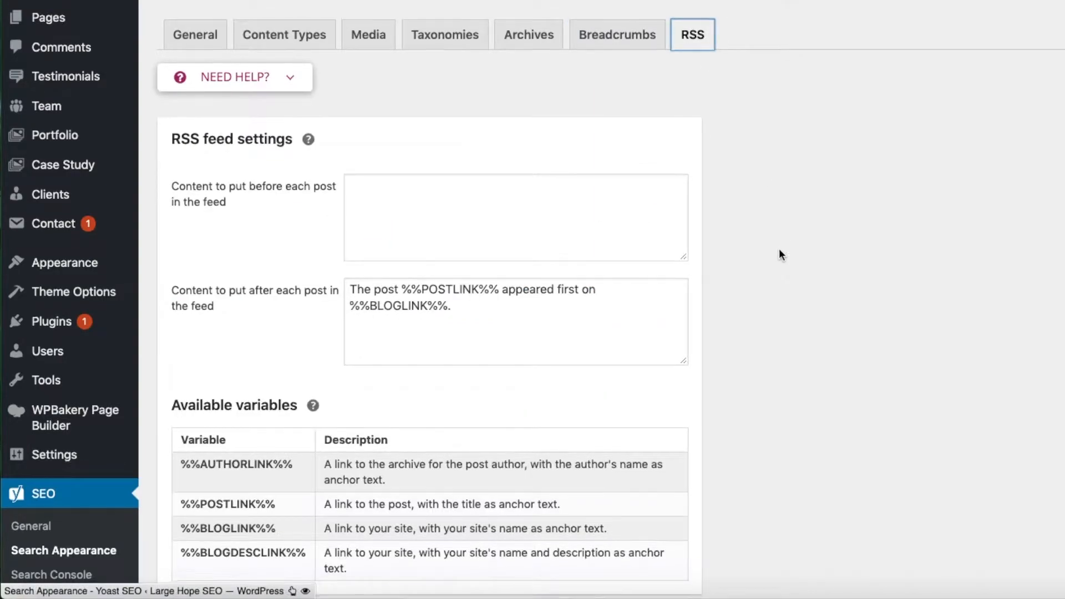
{"action": "scroll", "coordinate": [778, 250], "scroll_direction": "down", "scroll_amount": 3}
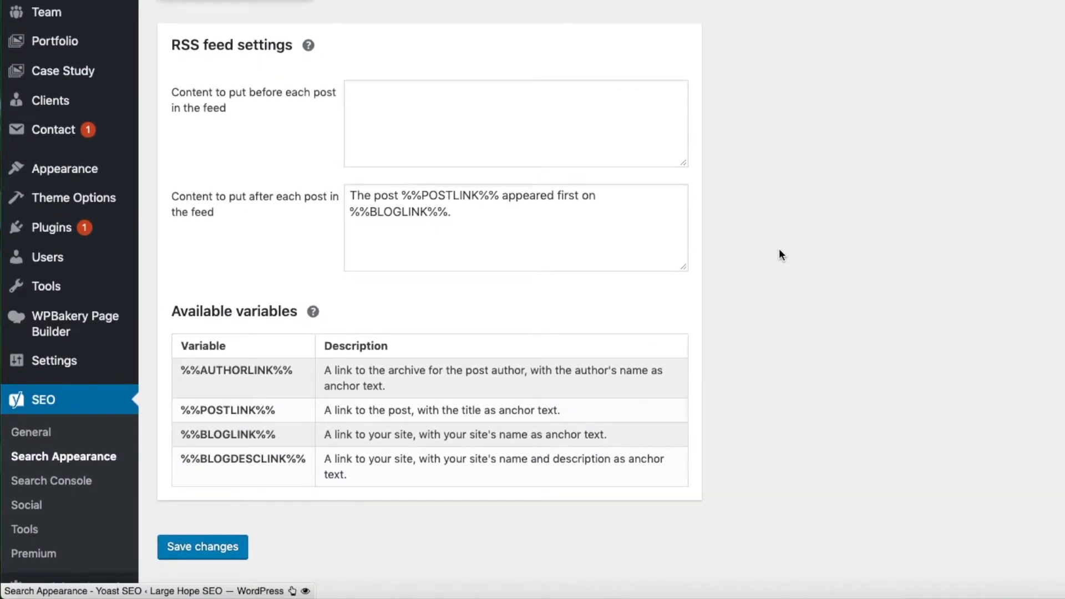
{"action": "scroll", "coordinate": [779, 254], "scroll_direction": "up", "scroll_amount": 2}
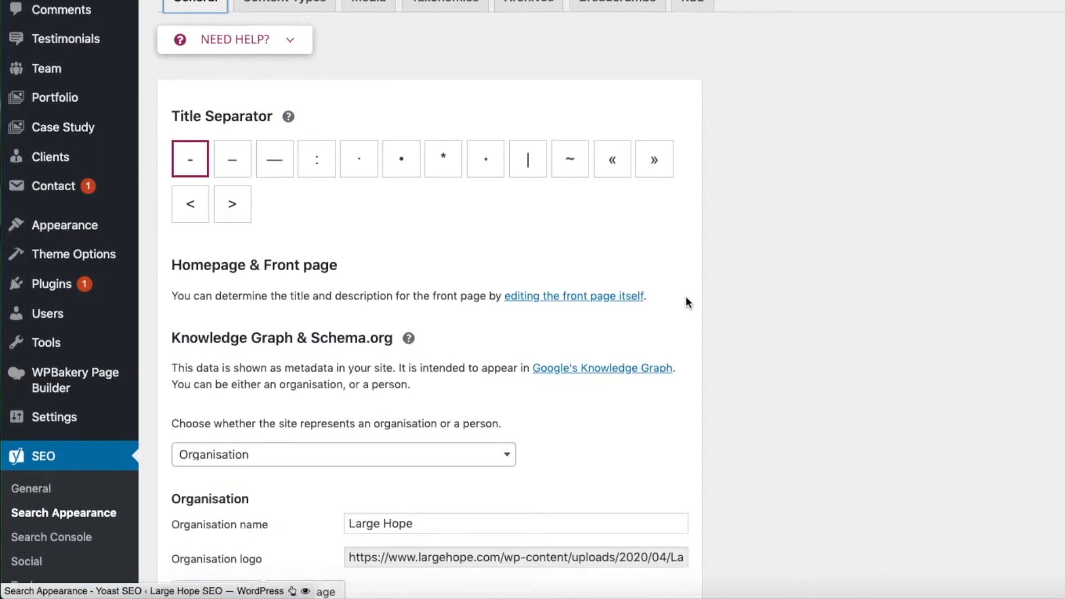
{"action": "scroll", "coordinate": [686, 299], "scroll_direction": "down", "scroll_amount": 3}
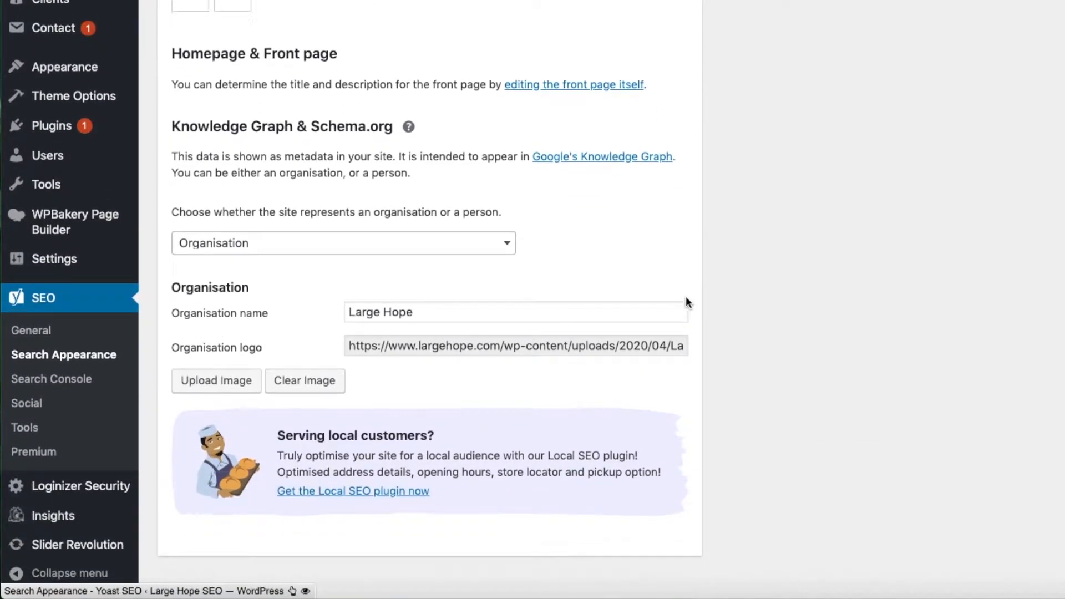
{"action": "scroll", "coordinate": [686, 303], "scroll_direction": "down", "scroll_amount": 1}
Step: Open the plugin's Search Console page and read the notice about crawl errors
{"action": "left_click", "coordinate": [61, 381]}
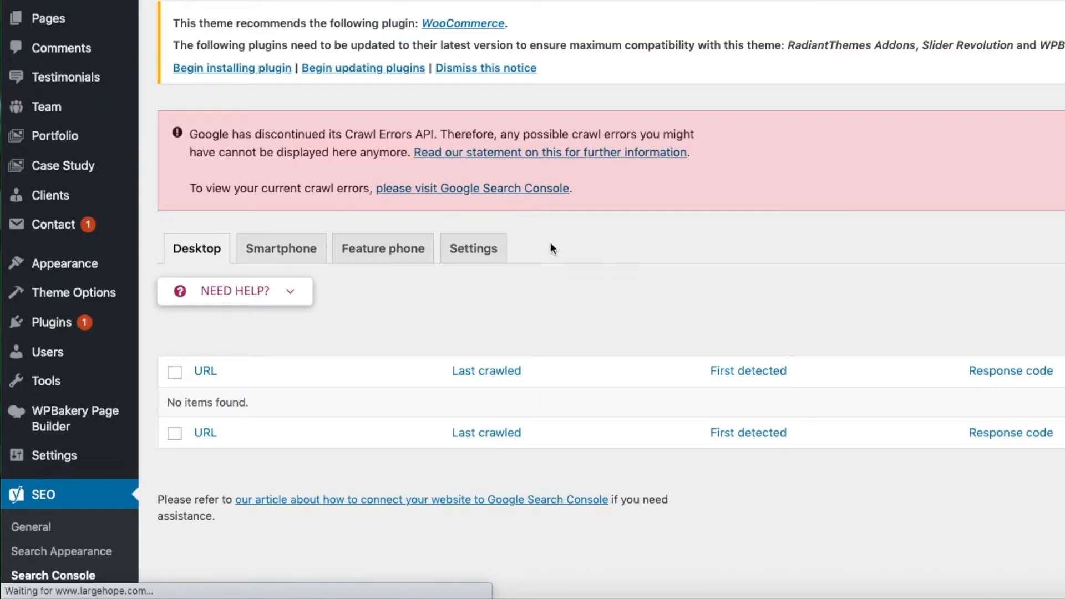
{"action": "left_click_drag", "start_coordinate": [190, 133], "coordinate": [615, 195]}
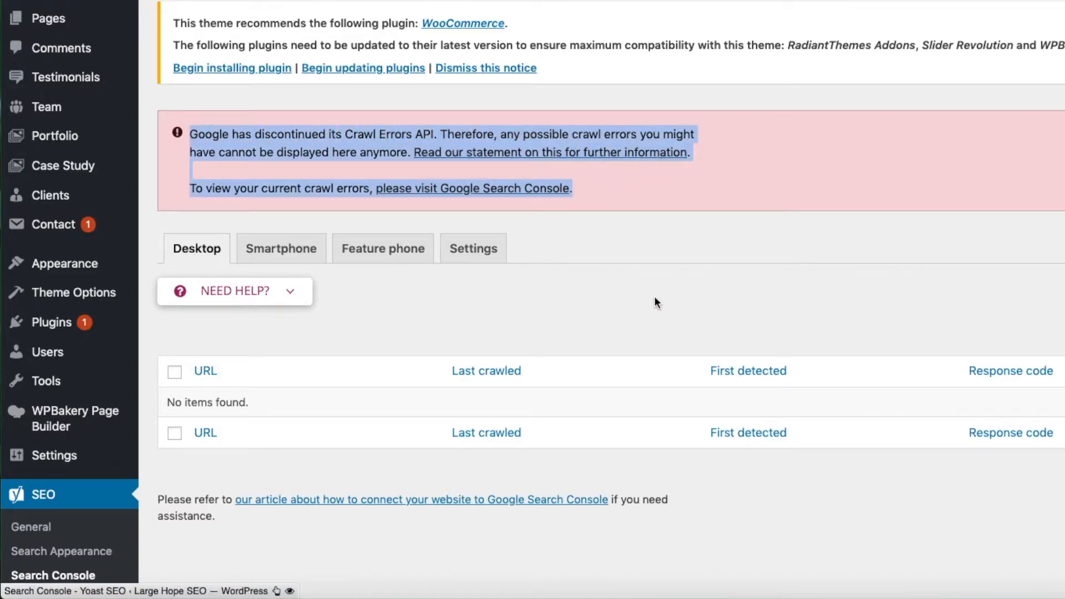
{"action": "scroll", "coordinate": [655, 298], "scroll_direction": "down", "scroll_amount": 5}
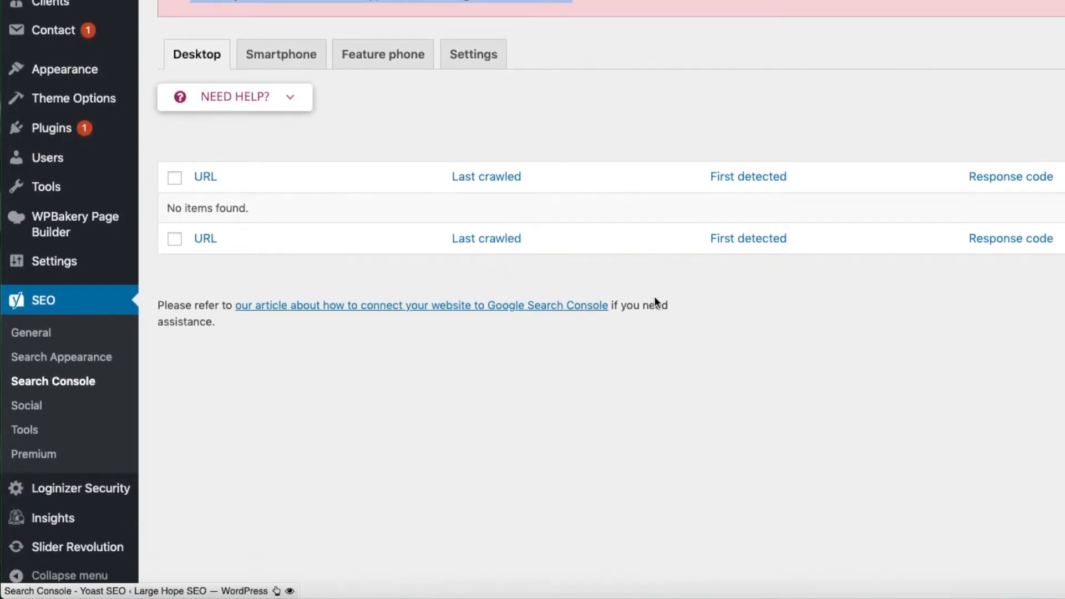
{"action": "scroll", "coordinate": [654, 298], "scroll_direction": "down", "scroll_amount": 1}
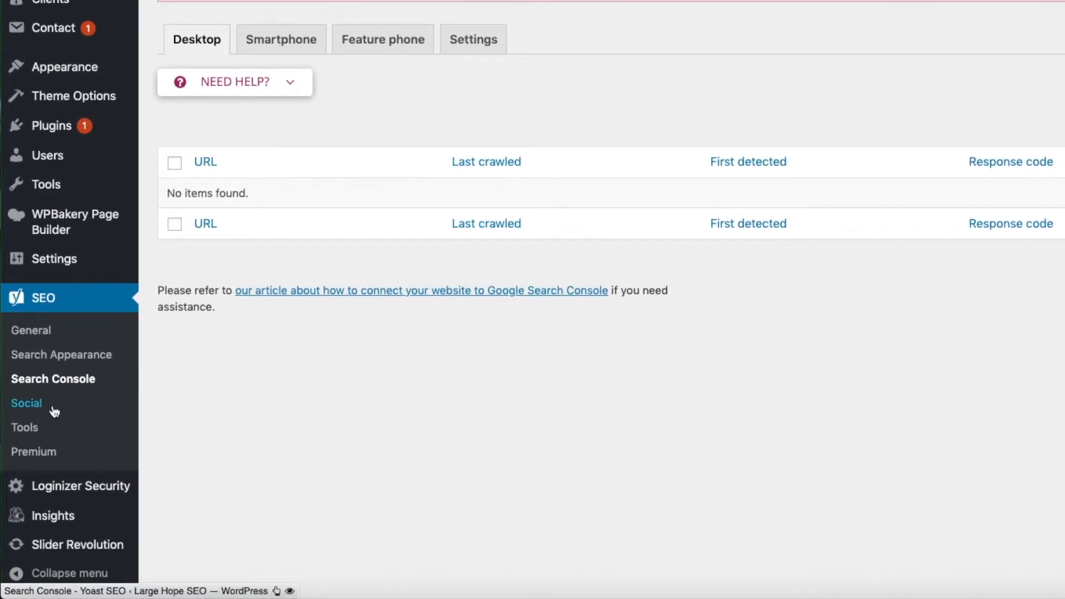
Step: Open the Social settings and review the organisation social profile fields, showing their help text on why search engines need them
{"action": "left_click", "coordinate": [28, 408]}
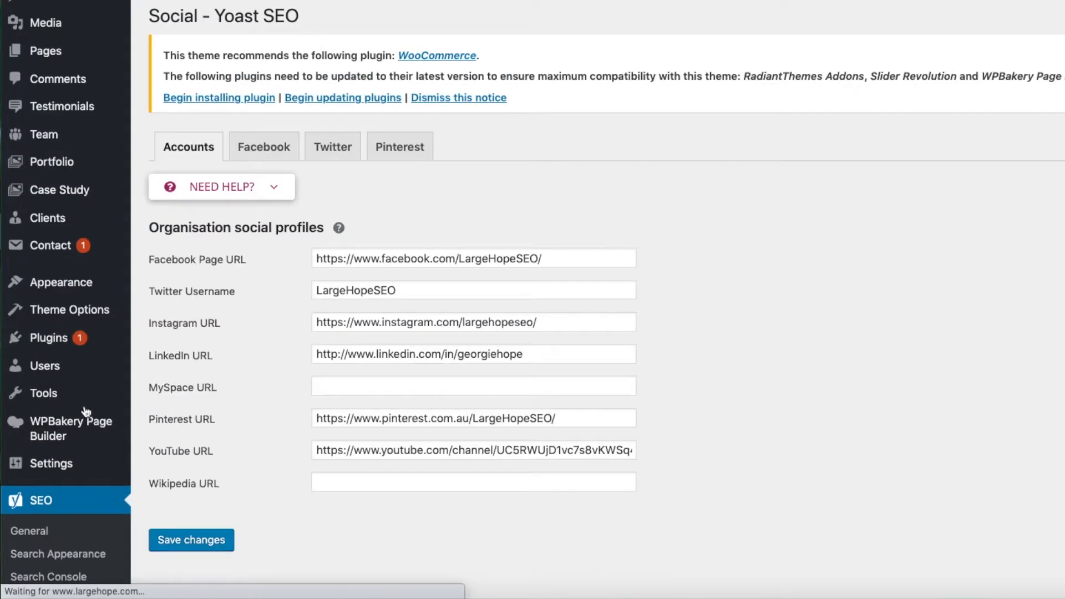
{"action": "scroll", "coordinate": [751, 214], "scroll_direction": "down", "scroll_amount": 1}
{"action": "scroll", "coordinate": [751, 220], "scroll_direction": "down", "scroll_amount": 1}
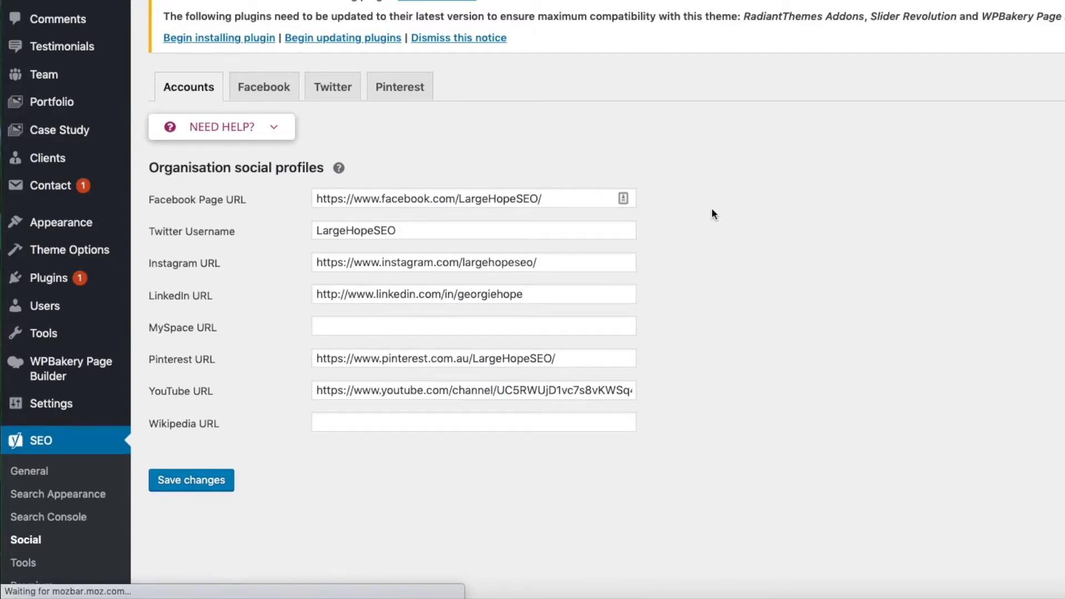
{"action": "left_click_drag", "start_coordinate": [319, 200], "coordinate": [559, 199]}
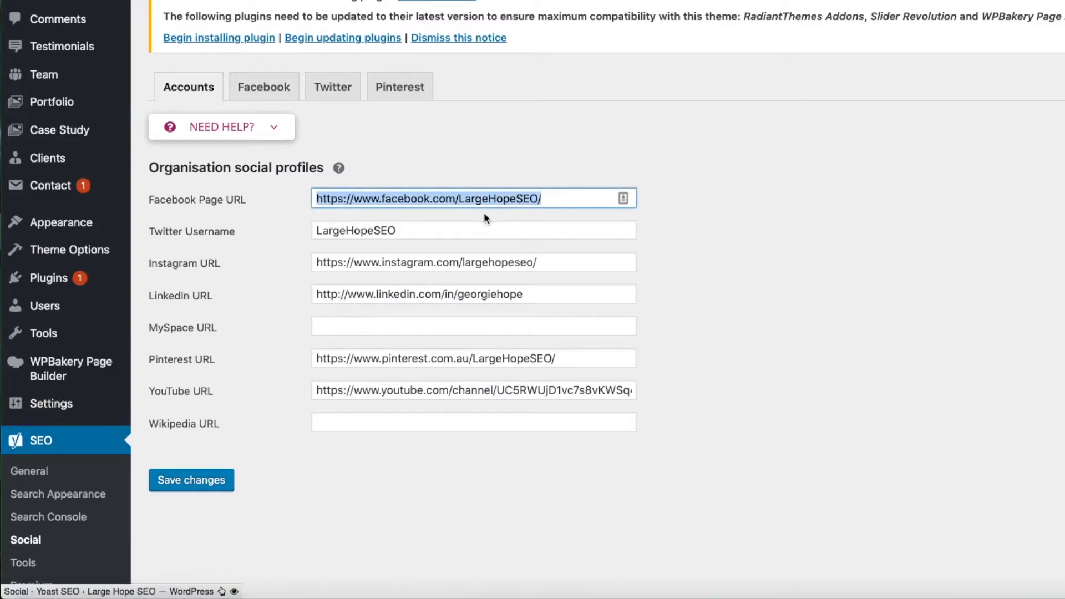
{"action": "left_click", "coordinate": [339, 168]}
{"action": "left_click_drag", "start_coordinate": [149, 196], "coordinate": [510, 198]}
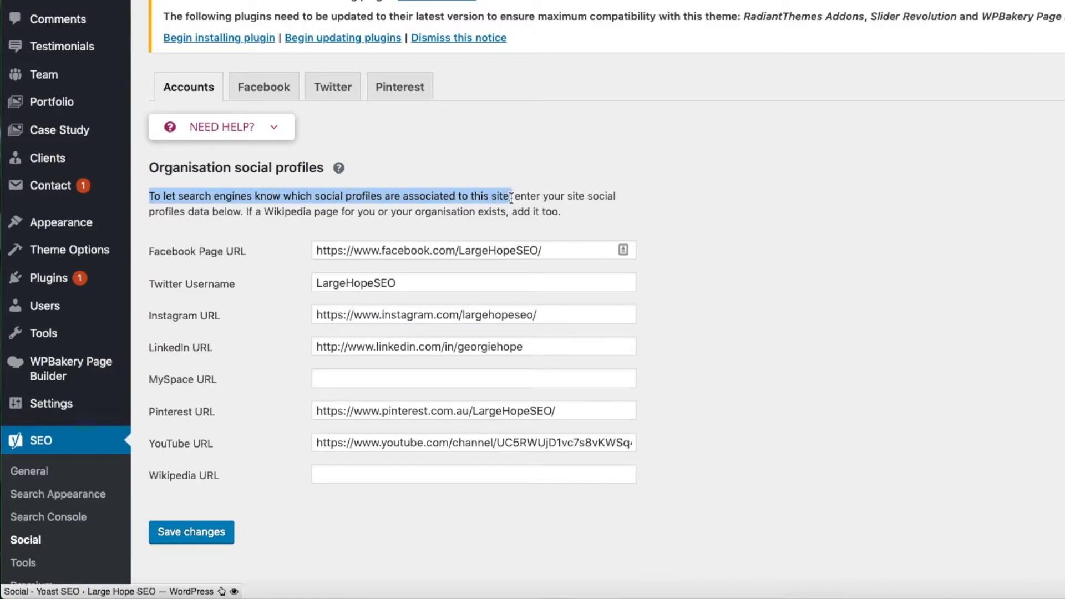
{"action": "left_click", "coordinate": [728, 315]}
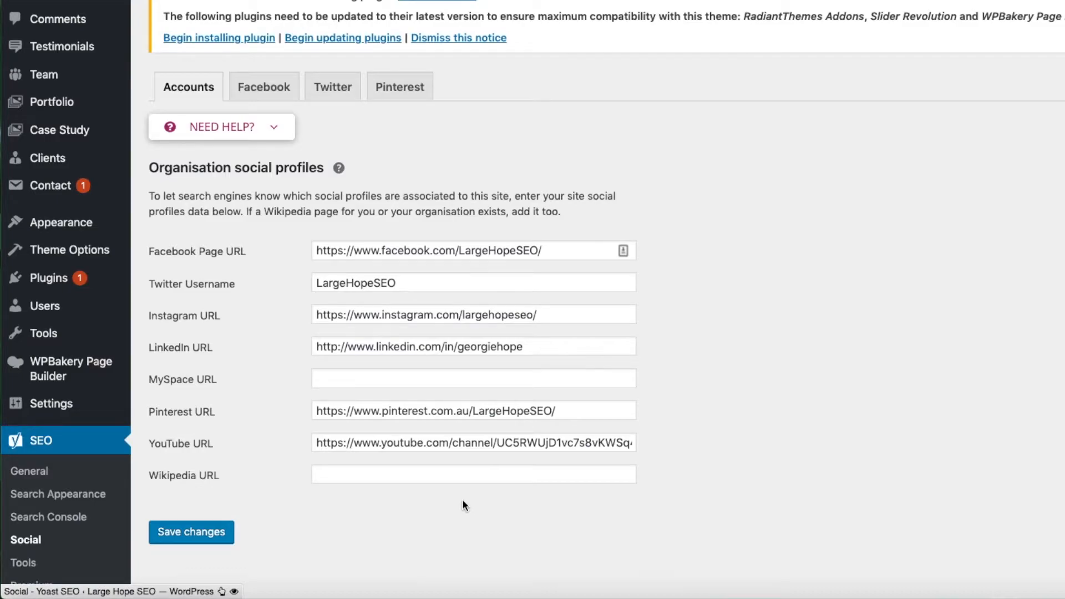
Step: Open the Pinterest social settings and inspect the Pinterest confirmation field without entering a meta tag
{"action": "left_click", "coordinate": [399, 87]}
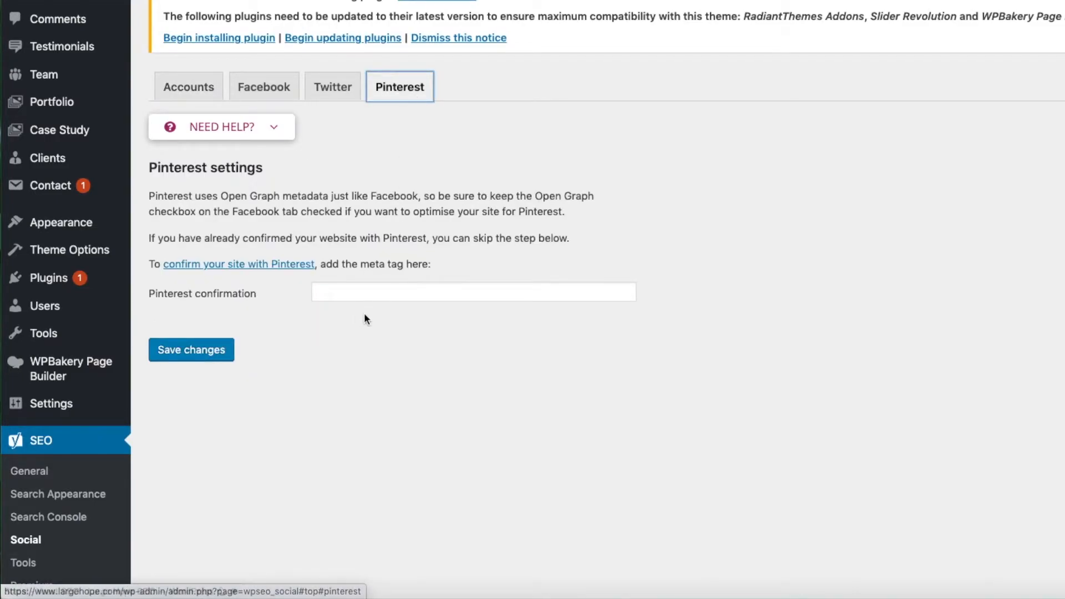
{"action": "left_click", "coordinate": [331, 292]}
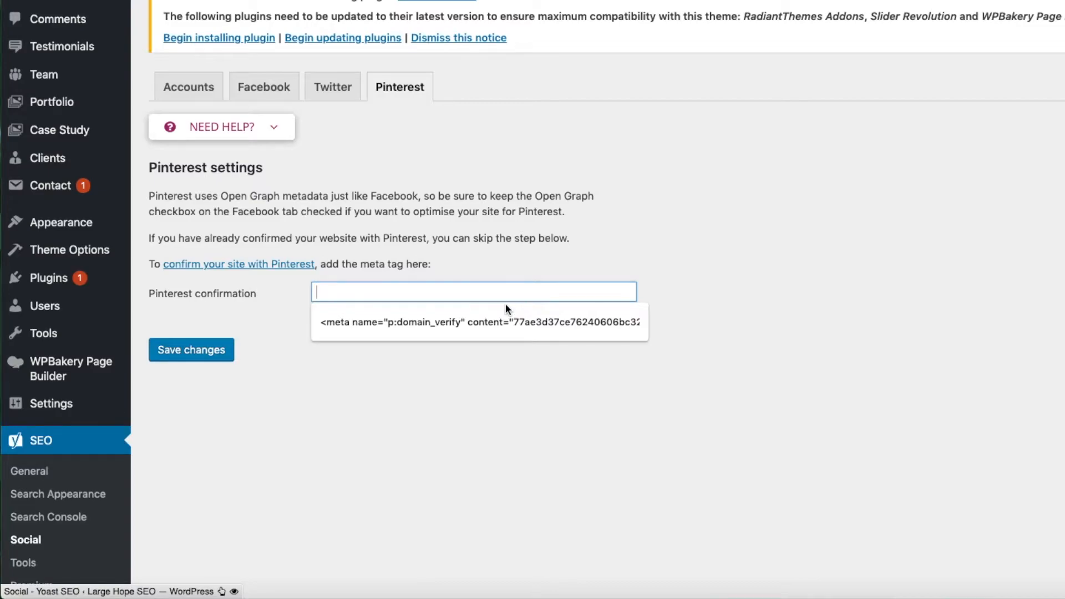
{"action": "left_click", "coordinate": [293, 359]}
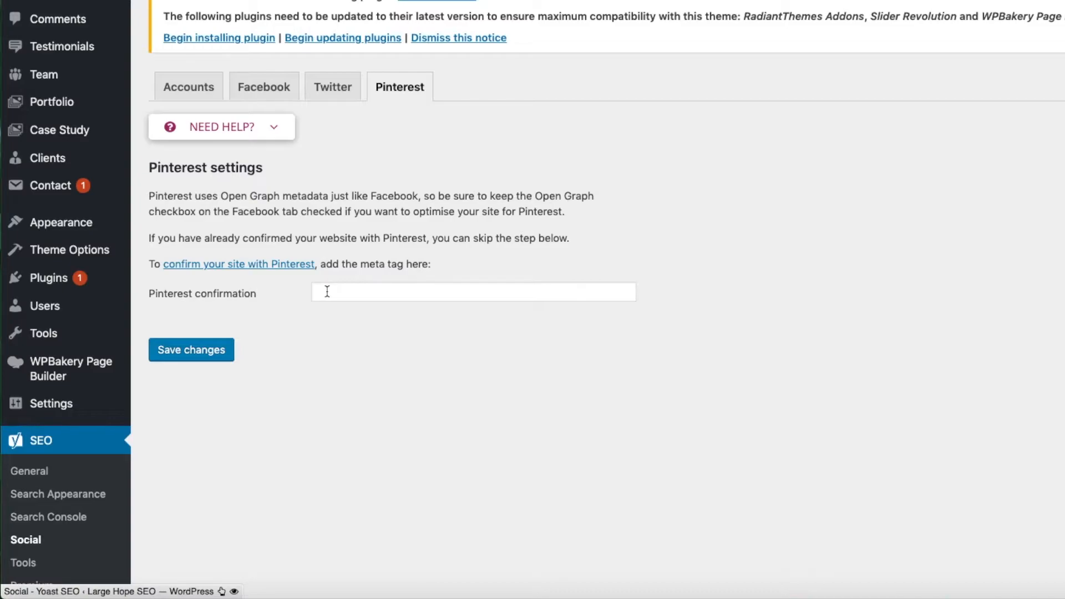
Step: Review the Twitter card meta data settings and the Facebook Open Graph settings
{"action": "left_click", "coordinate": [323, 94]}
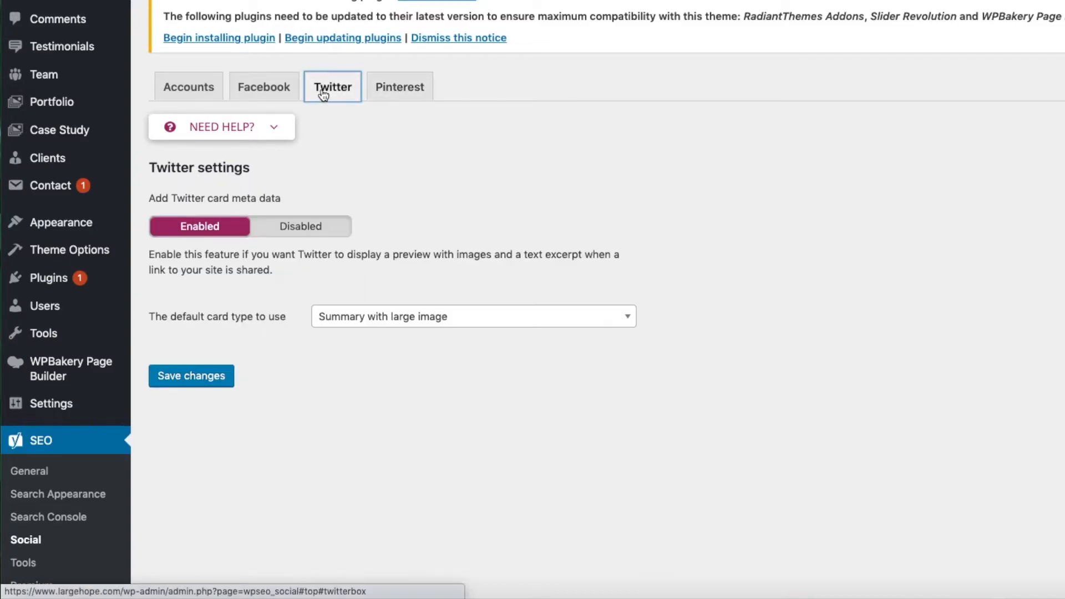
{"action": "left_click", "coordinate": [264, 95]}
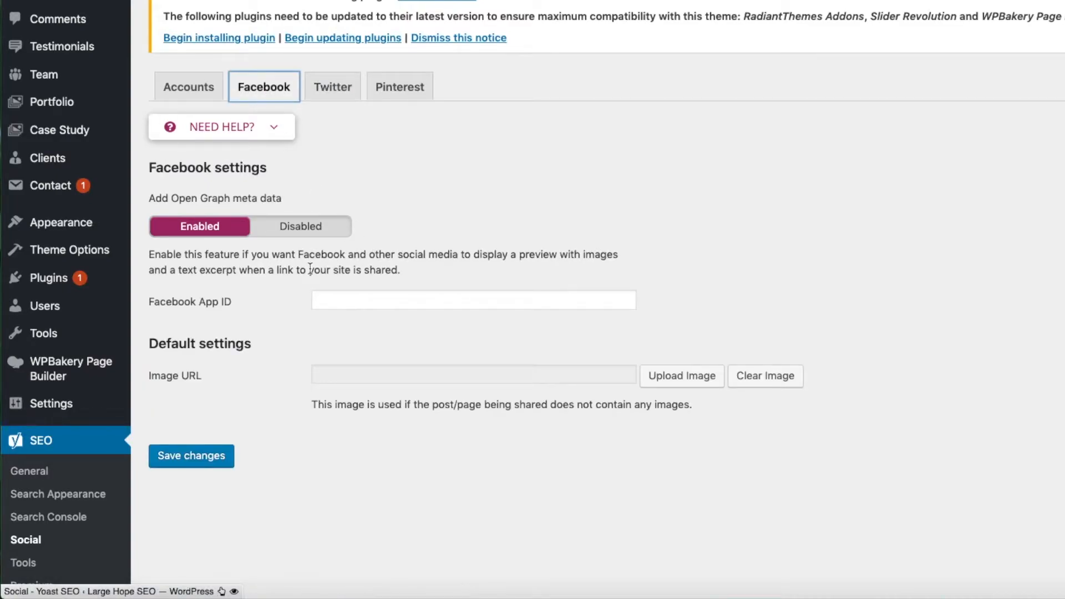
{"action": "left_click", "coordinate": [328, 94]}
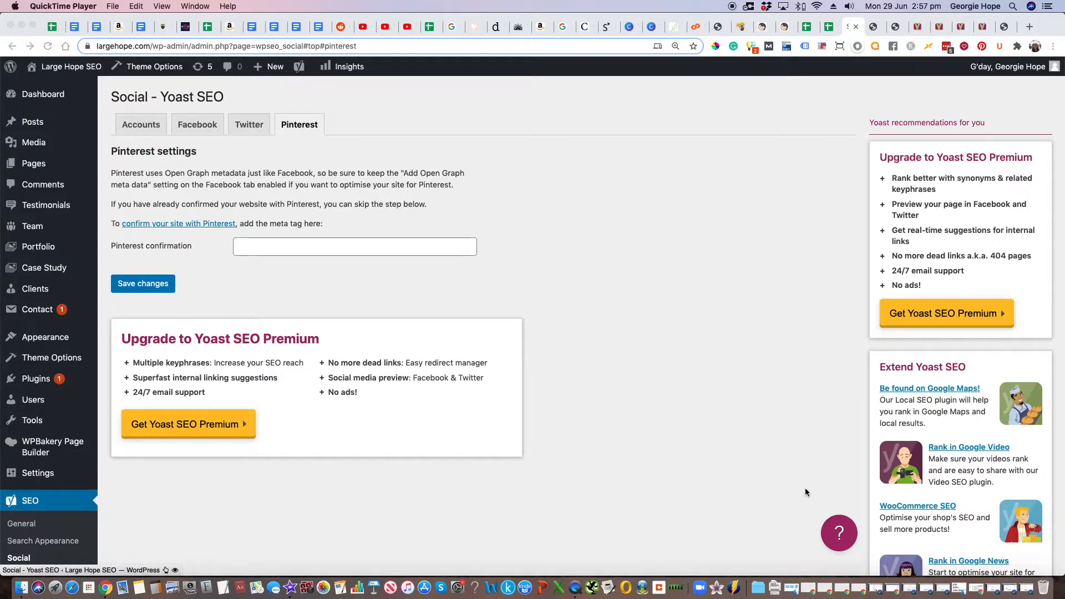
Step: Open the support beacon from the Pinterest settings, accept its loading of support data, and look through the suggested Pinterest articles
{"action": "left_click", "coordinate": [839, 533]}
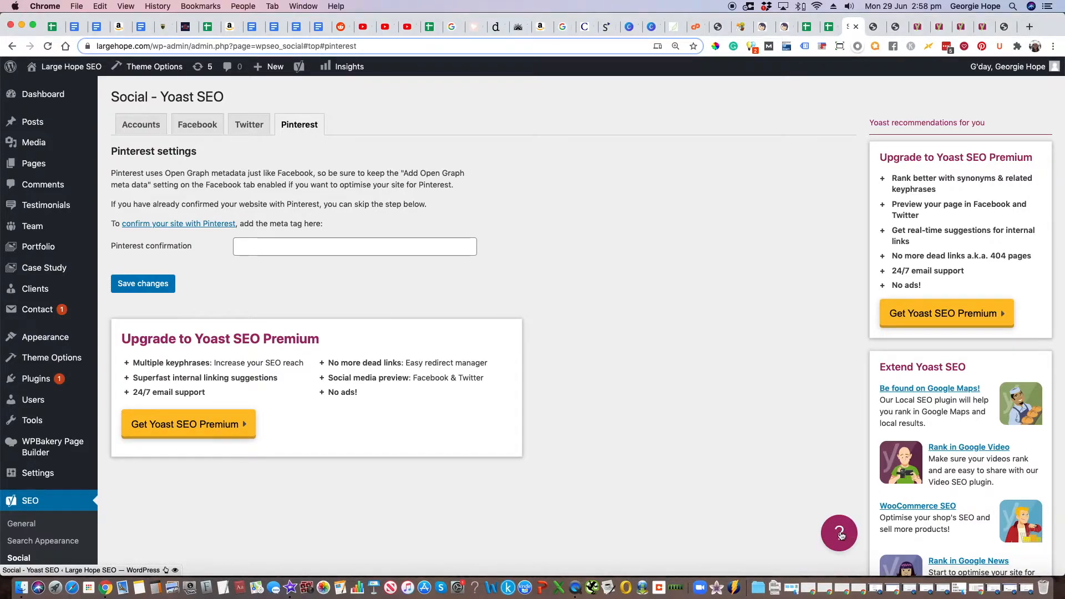
{"action": "left_click", "coordinate": [839, 533]}
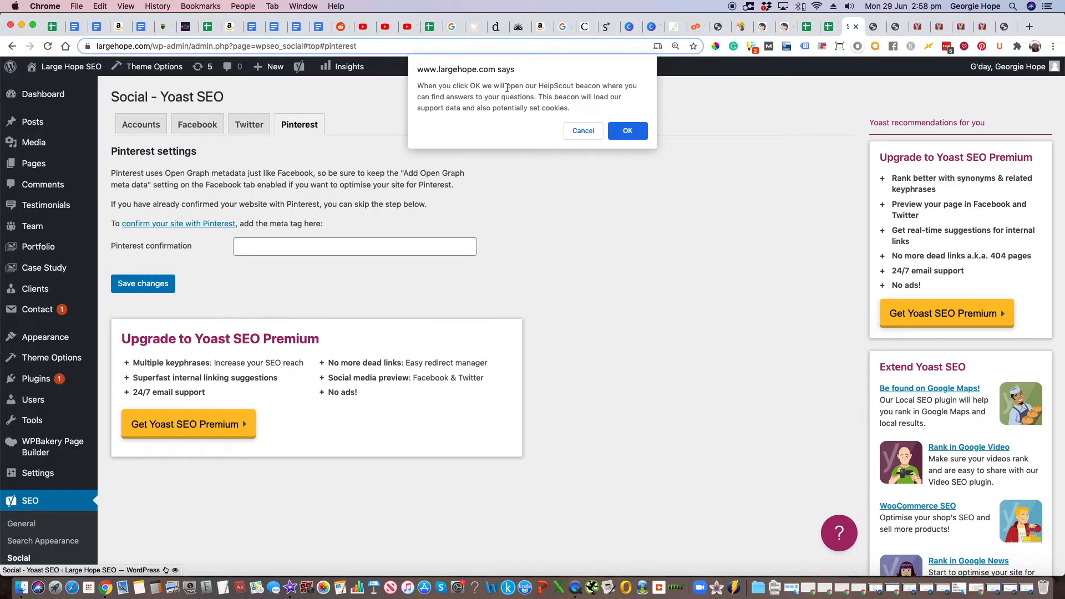
{"action": "left_click", "coordinate": [627, 130]}
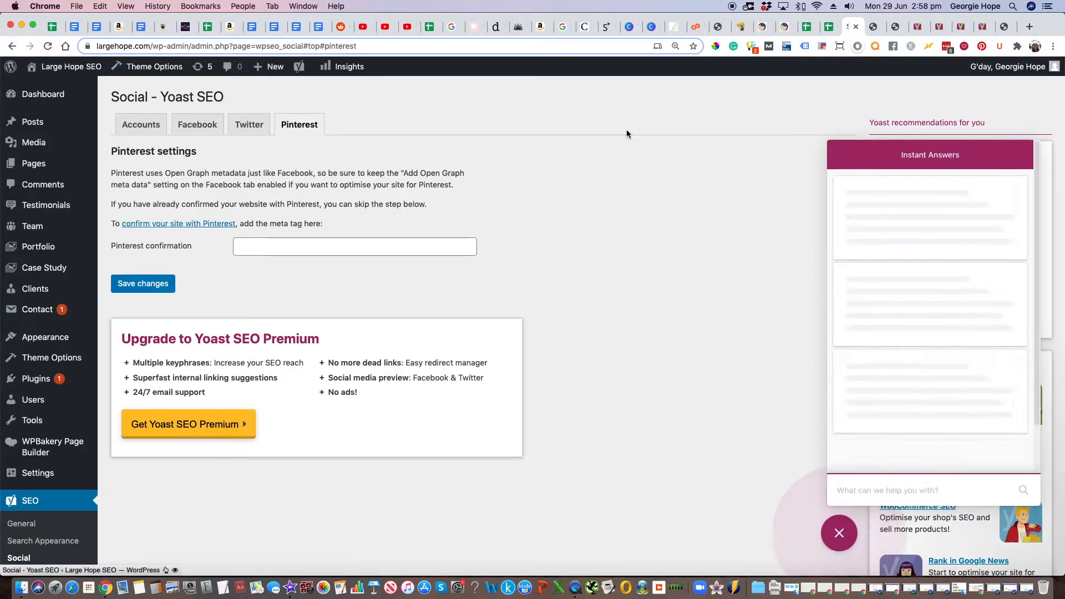
{"action": "scroll", "coordinate": [938, 243], "scroll_direction": "up", "scroll_amount": 3}
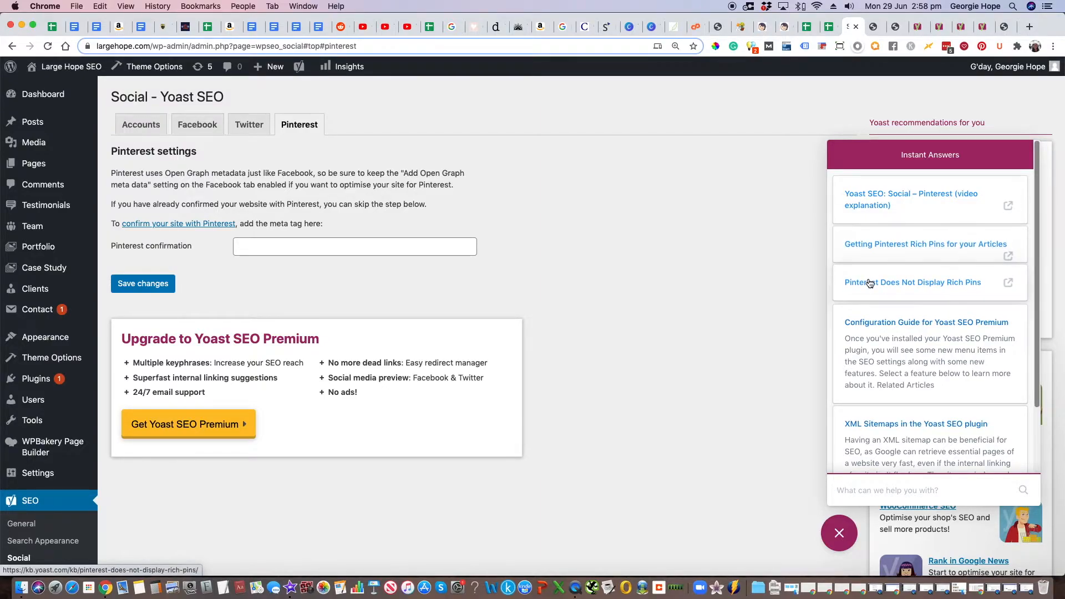
Step: Switch to the Twitter social settings, check the suggested help articles, and close the help panel
{"action": "left_click", "coordinate": [249, 126]}
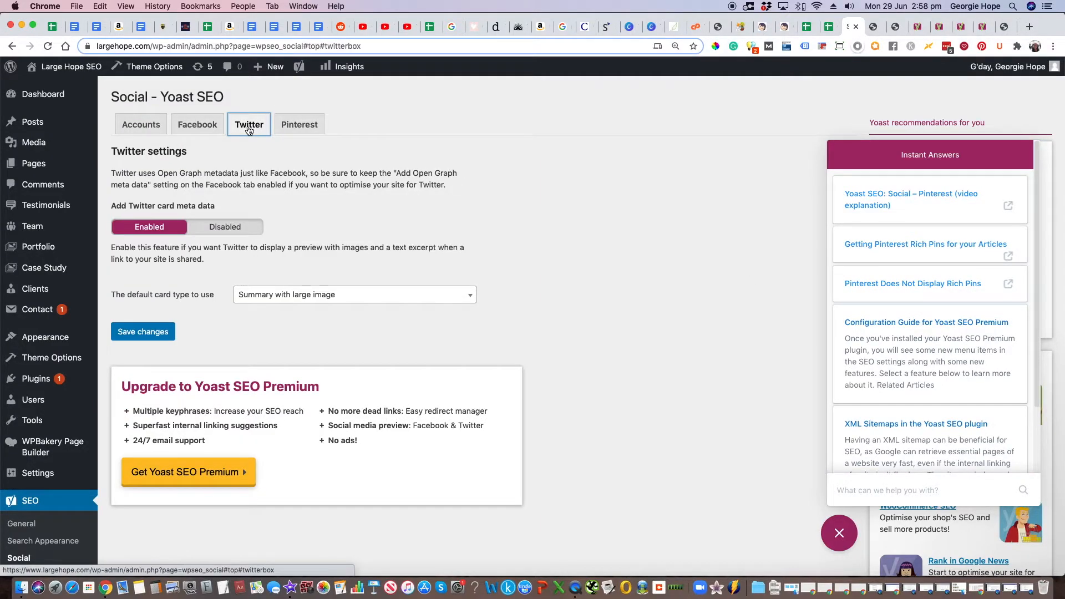
{"action": "scroll", "coordinate": [932, 325], "scroll_direction": "down", "scroll_amount": 3}
{"action": "scroll", "coordinate": [1003, 323], "scroll_direction": "up", "scroll_amount": 3}
{"action": "left_click", "coordinate": [840, 536]}
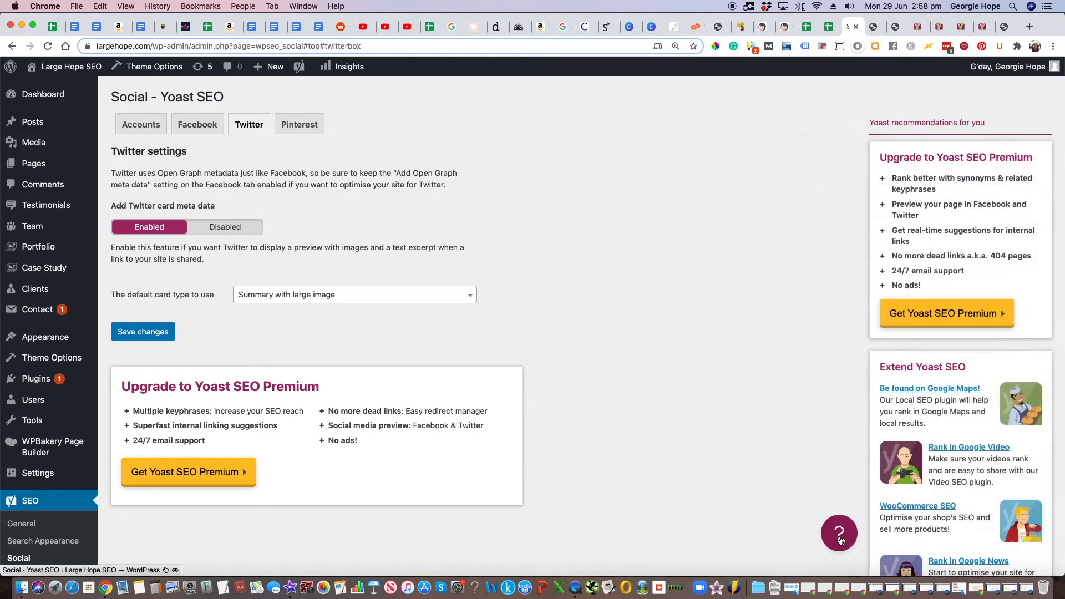
Step: Reopen the help panel, search it for "twitter", and browse the resulting articles
{"action": "left_click", "coordinate": [840, 537]}
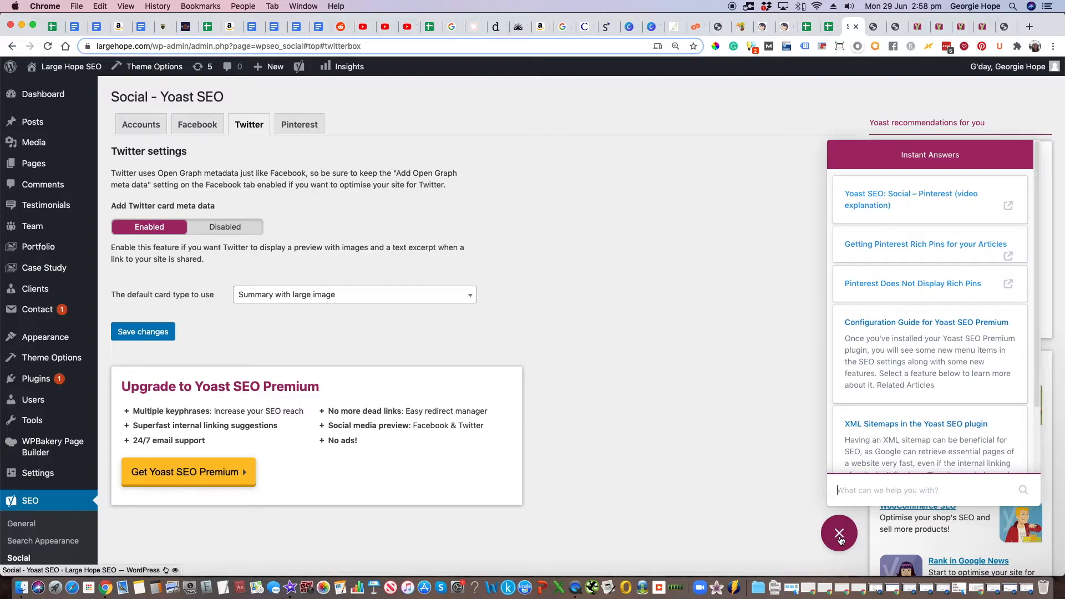
{"action": "left_click", "coordinate": [854, 492]}
{"action": "type", "text": "twitter"}
{"action": "key", "text": "Return"}
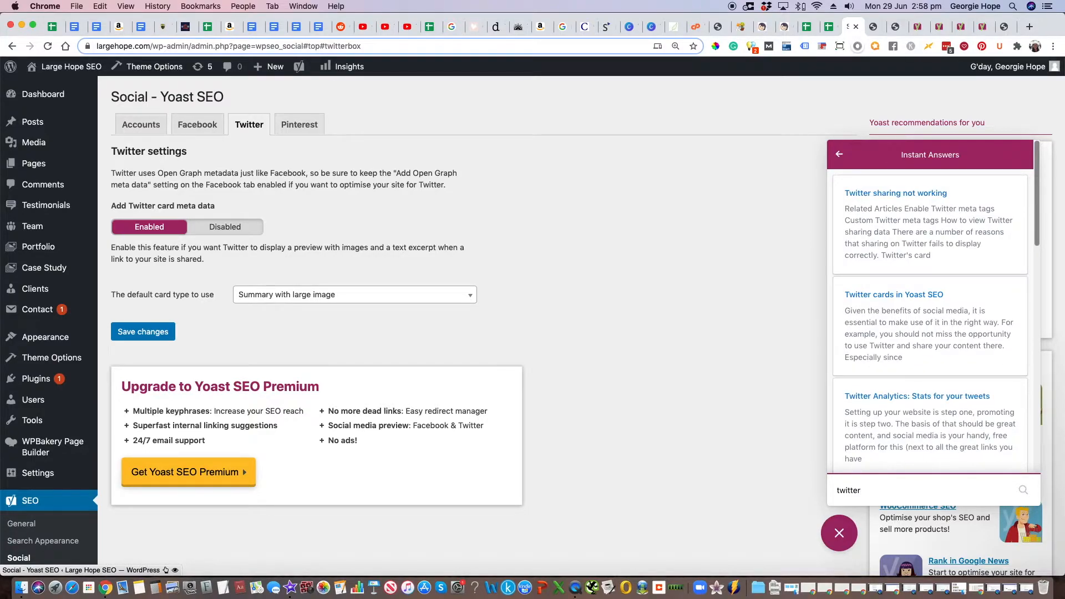
{"action": "scroll", "coordinate": [921, 333], "scroll_direction": "down", "scroll_amount": 5}
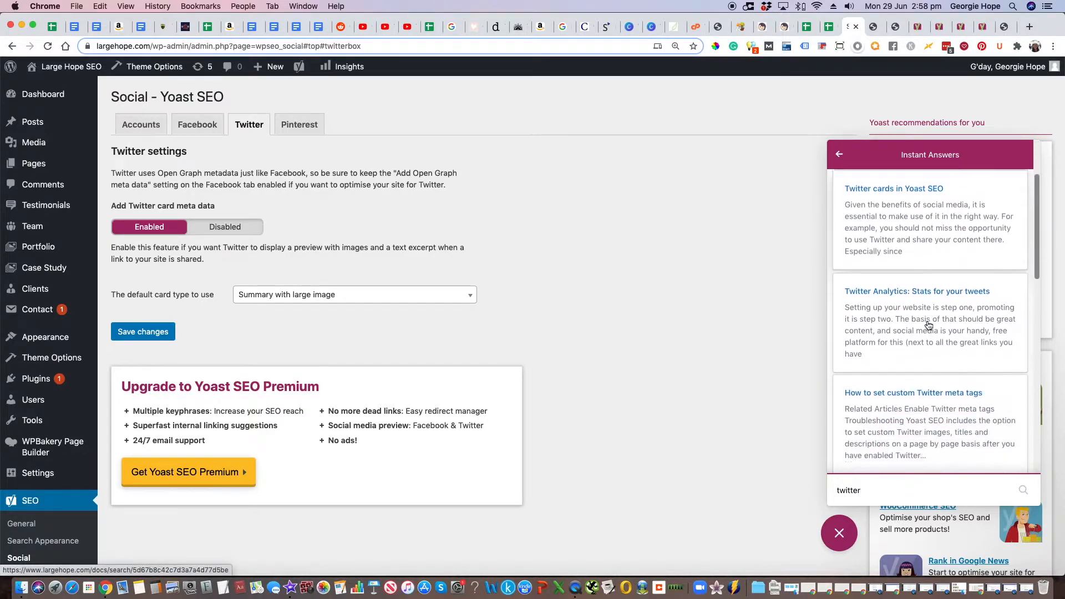
{"action": "scroll", "coordinate": [929, 325], "scroll_direction": "down", "scroll_amount": 3}
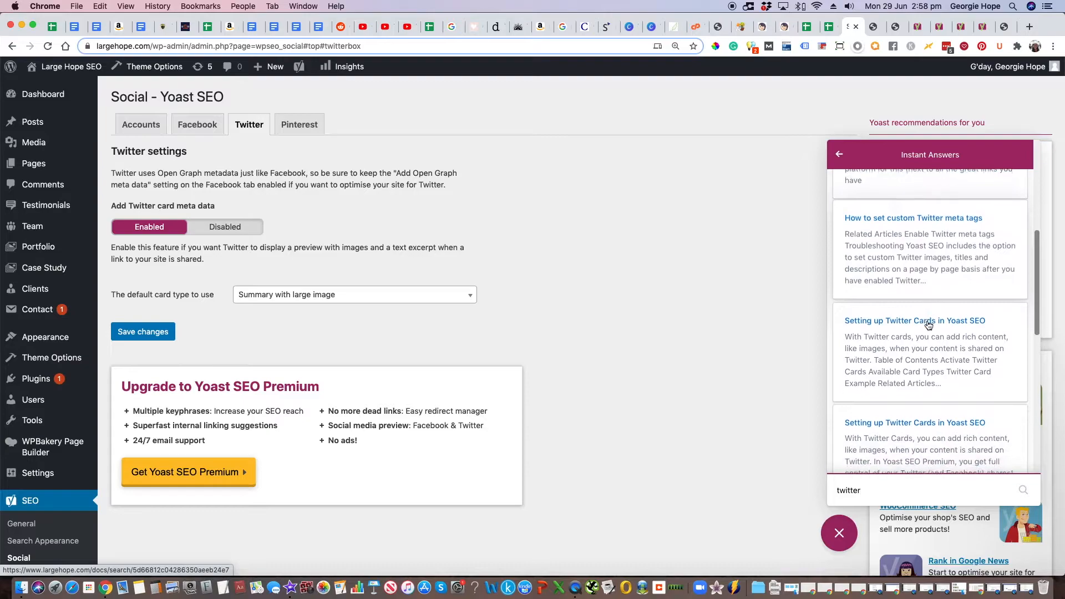
Step: Look through the remaining Twitter help articles, including the Twitter Cards setup guides and the social media optimization article
{"action": "scroll", "coordinate": [928, 325], "scroll_direction": "down", "scroll_amount": 3}
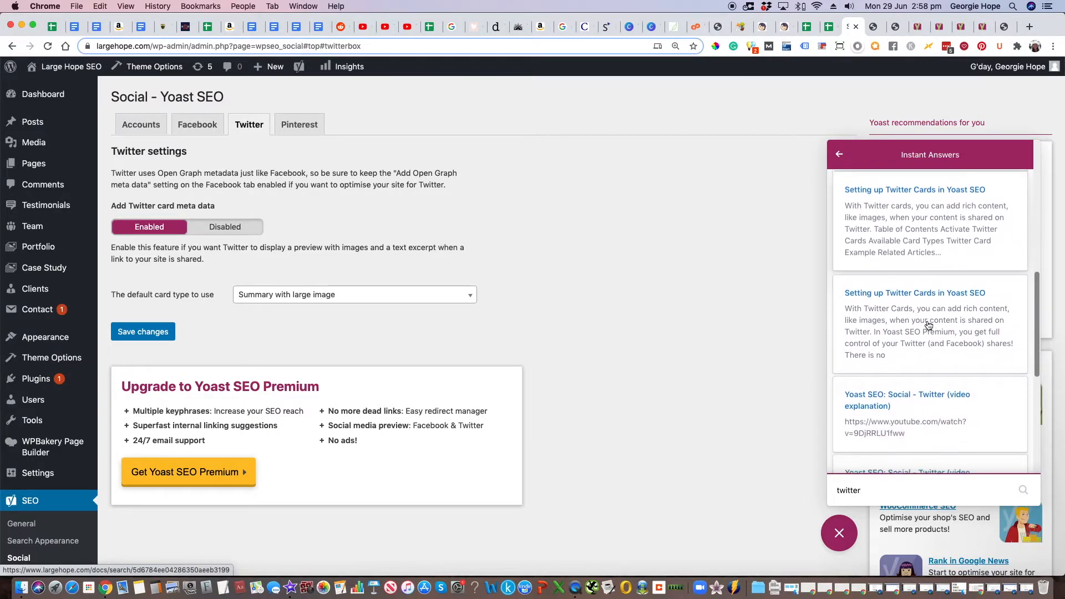
{"action": "scroll", "coordinate": [928, 324], "scroll_direction": "down", "scroll_amount": 2}
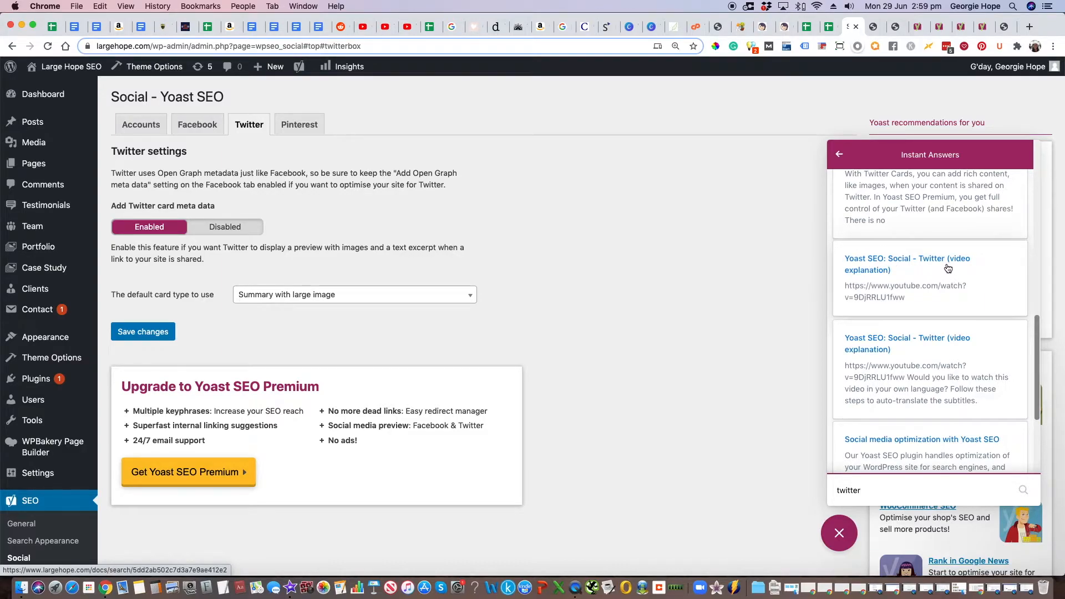
{"action": "scroll", "coordinate": [943, 288], "scroll_direction": "down", "scroll_amount": 5}
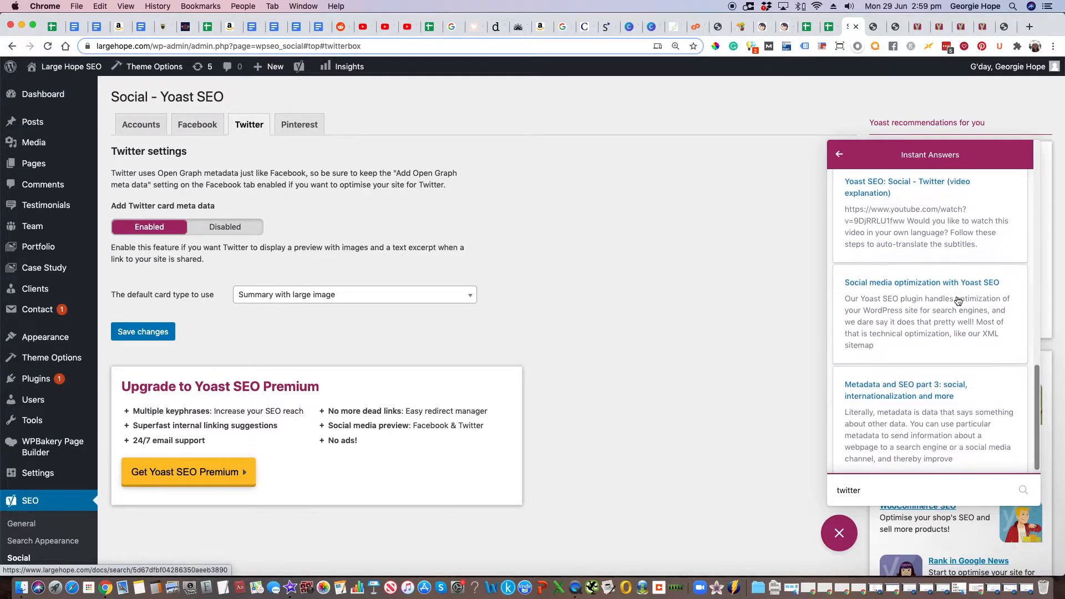
{"action": "scroll", "coordinate": [958, 301], "scroll_direction": "up", "scroll_amount": 10}
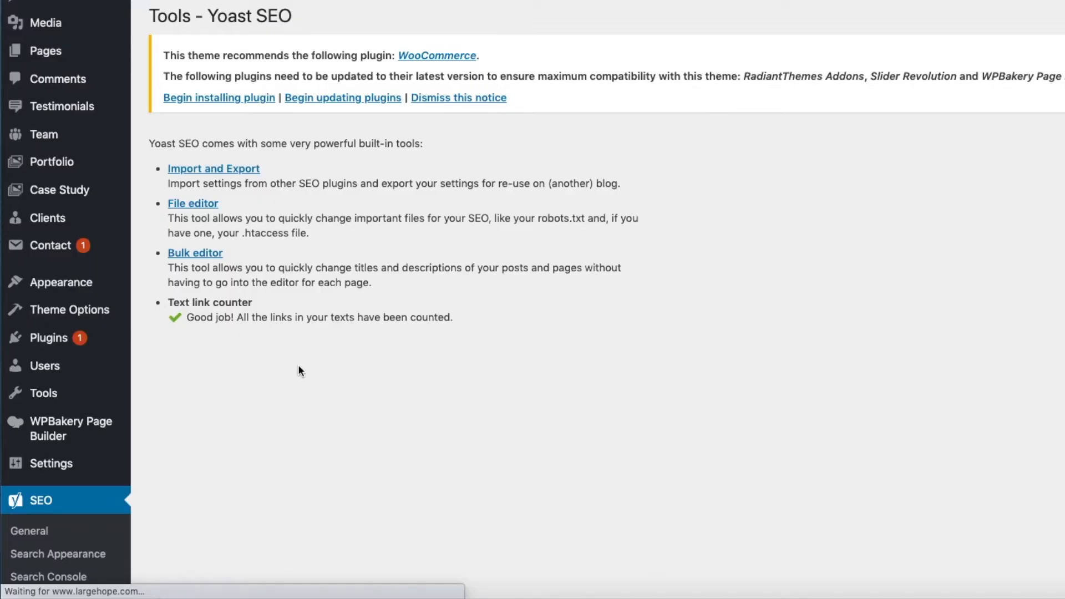
Step: Open the Bulk editor from the Yoast SEO tools and review the existing SEO titles of the listed content
{"action": "scroll", "coordinate": [298, 365], "scroll_direction": "down", "scroll_amount": 5}
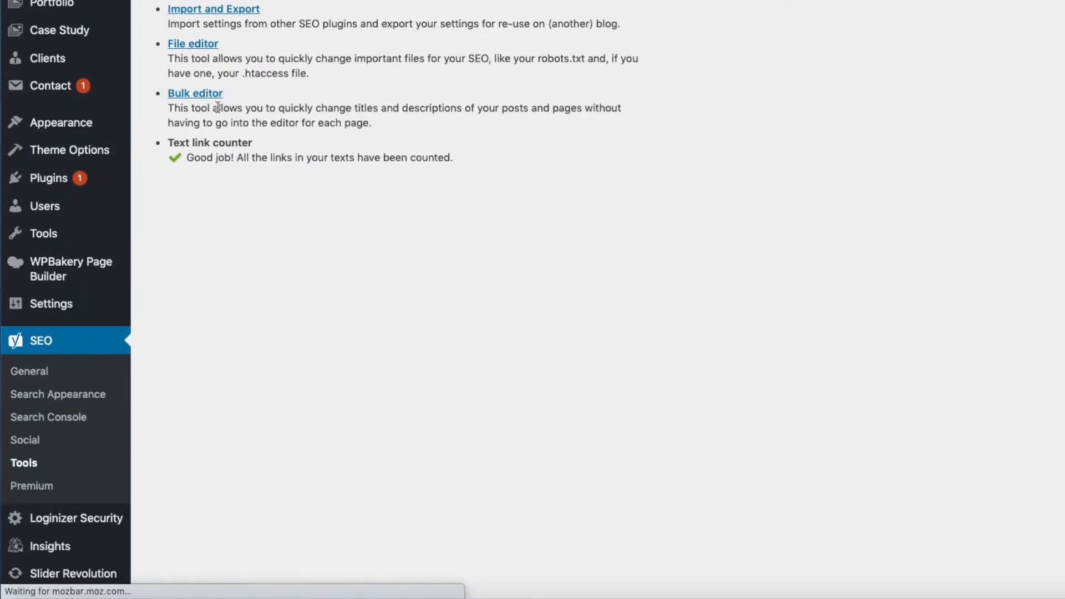
{"action": "left_click", "coordinate": [191, 95]}
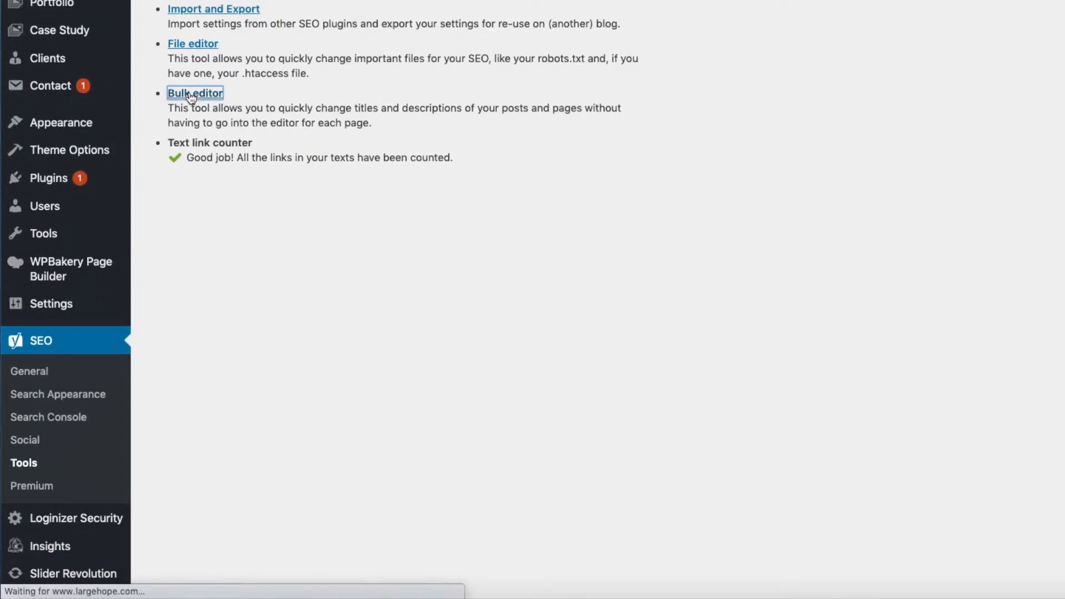
{"action": "scroll", "coordinate": [660, 183], "scroll_direction": "down", "scroll_amount": 2}
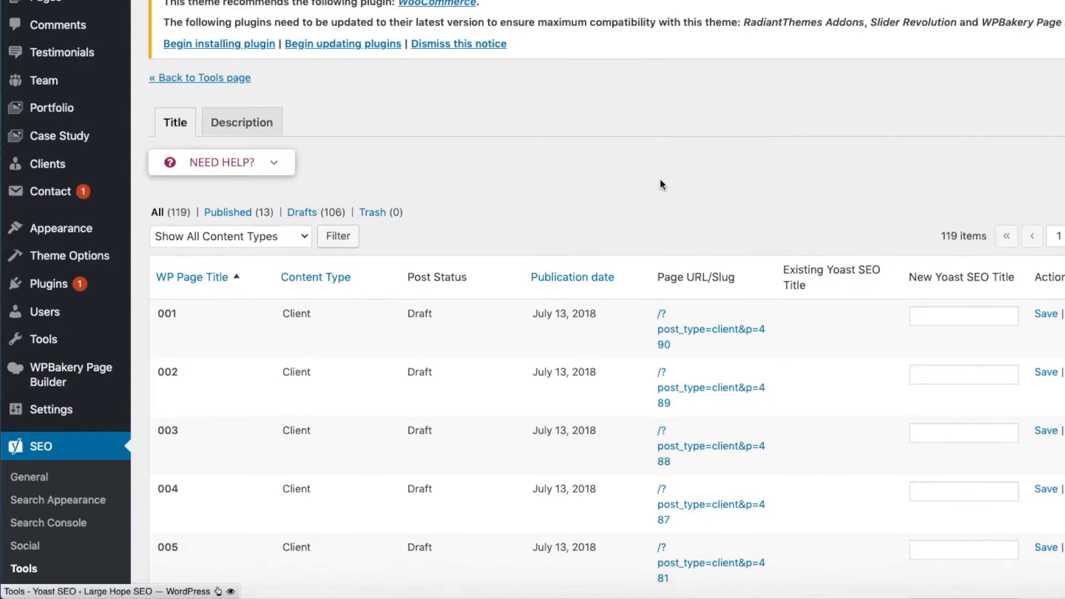
{"action": "scroll", "coordinate": [660, 180], "scroll_direction": "down", "scroll_amount": 4}
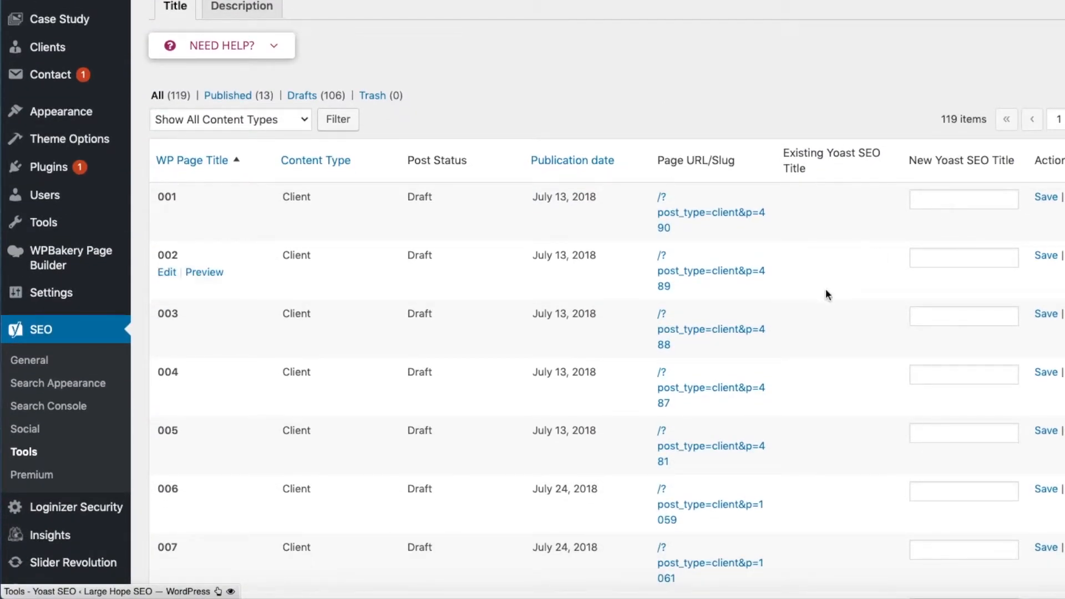
{"action": "scroll", "coordinate": [832, 294], "scroll_direction": "down", "scroll_amount": 2}
{"action": "scroll", "coordinate": [834, 294], "scroll_direction": "down", "scroll_amount": 8}
{"action": "scroll", "coordinate": [833, 295], "scroll_direction": "up", "scroll_amount": 15}
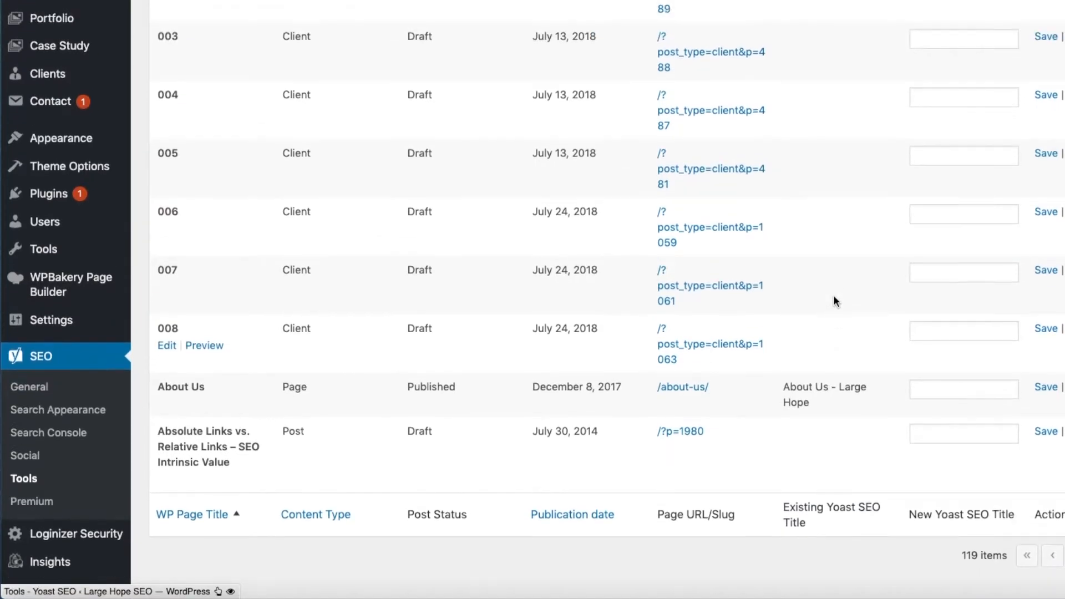
{"action": "scroll", "coordinate": [833, 294], "scroll_direction": "up", "scroll_amount": 2}
{"action": "scroll", "coordinate": [833, 295], "scroll_direction": "down", "scroll_amount": 15}
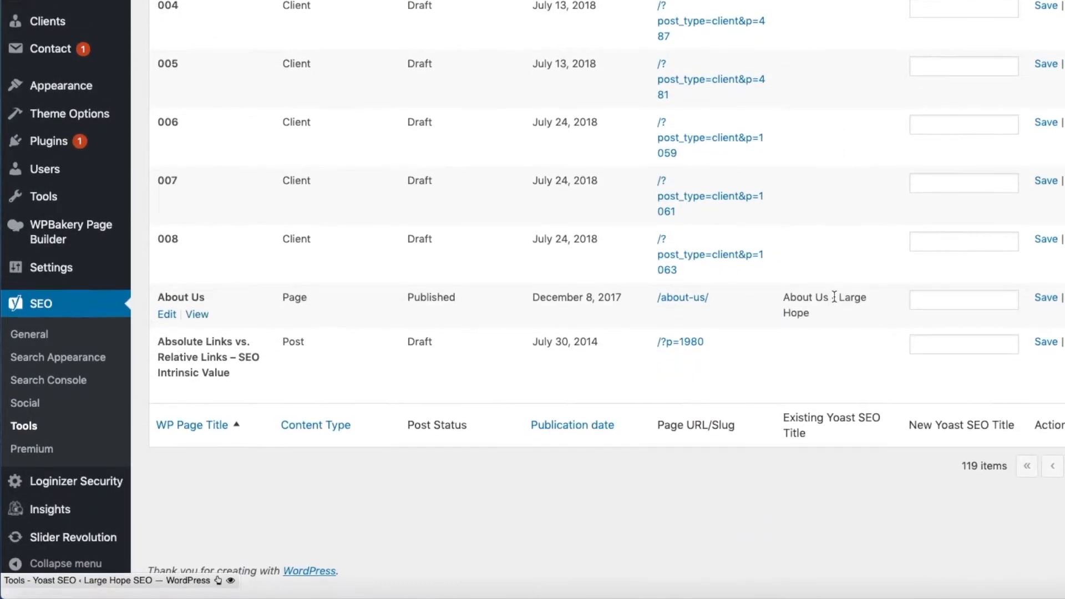
{"action": "scroll", "coordinate": [753, 121], "scroll_direction": "up", "scroll_amount": 10}
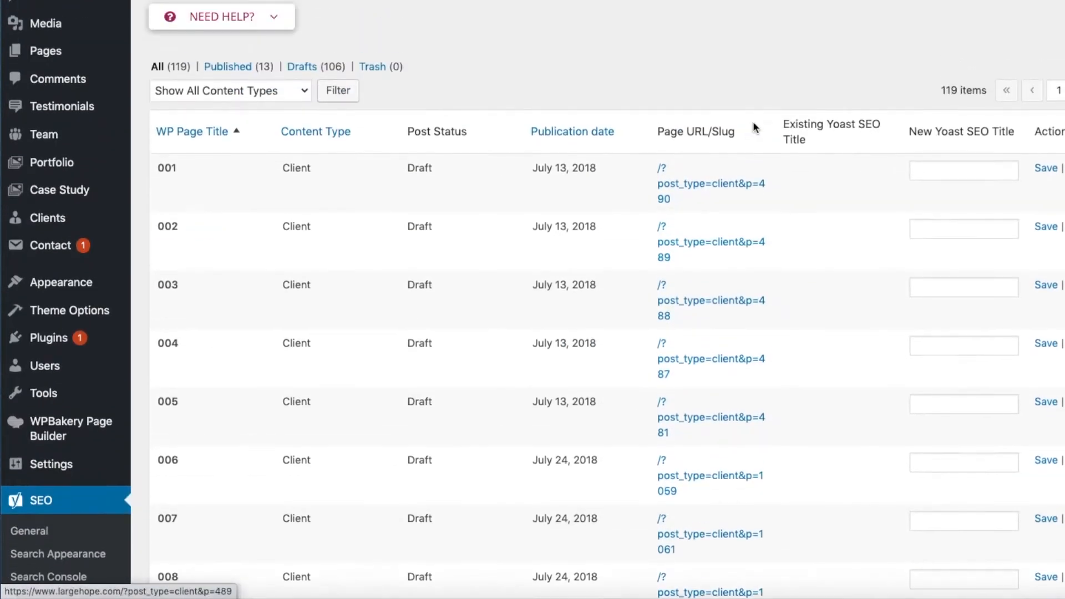
Step: Show the meta descriptions in the bulk editor and examine the Contact Us page's existing description and its new description field
{"action": "left_click", "coordinate": [244, 26]}
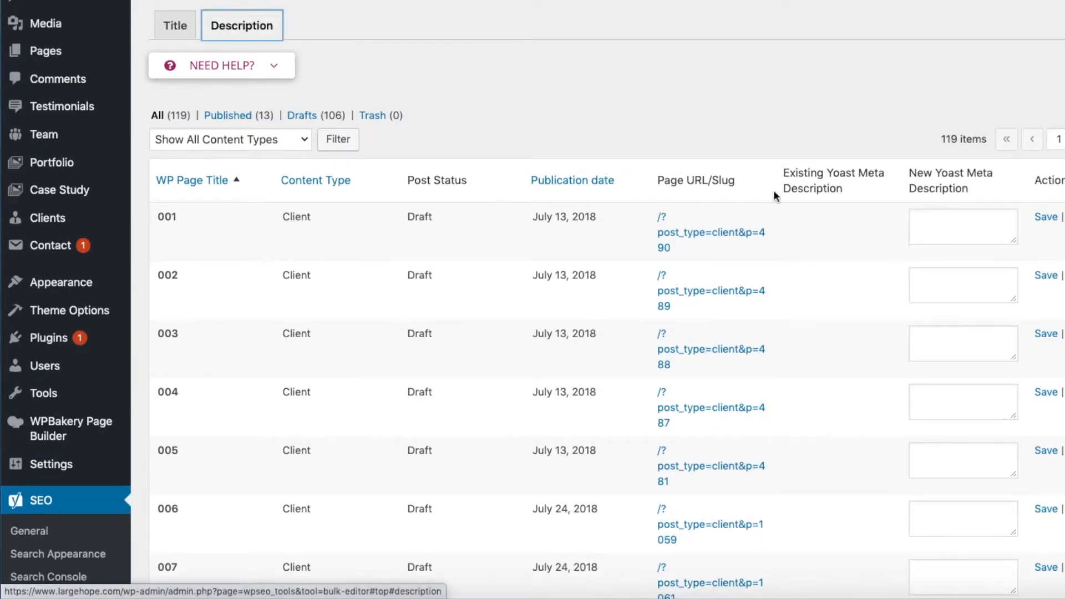
{"action": "scroll", "coordinate": [793, 239], "scroll_direction": "down", "scroll_amount": 15}
{"action": "left_click_drag", "start_coordinate": [784, 269], "coordinate": [888, 332]}
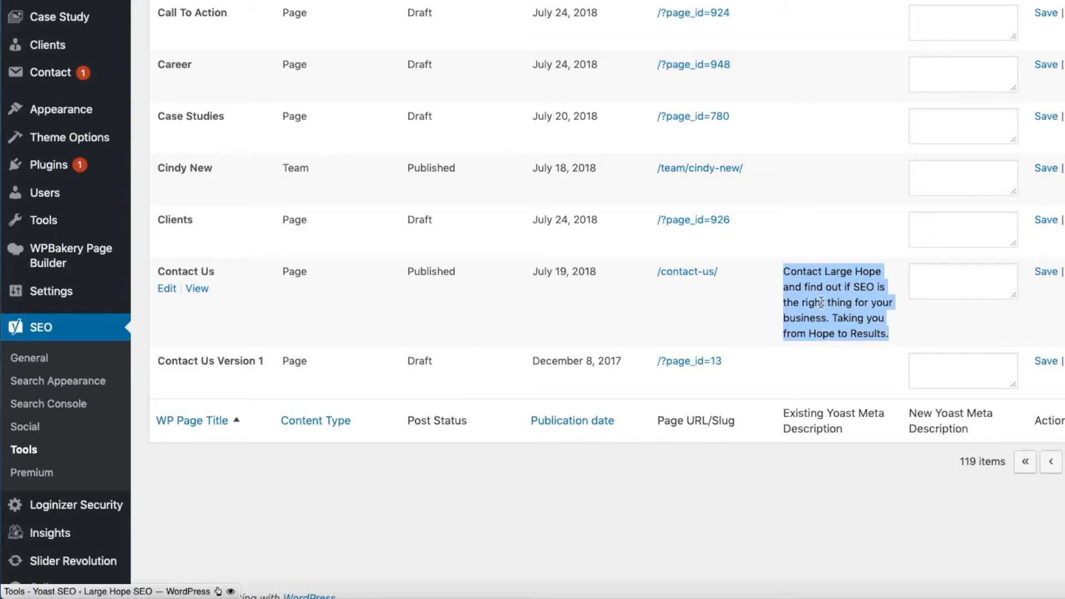
{"action": "left_click", "coordinate": [925, 278]}
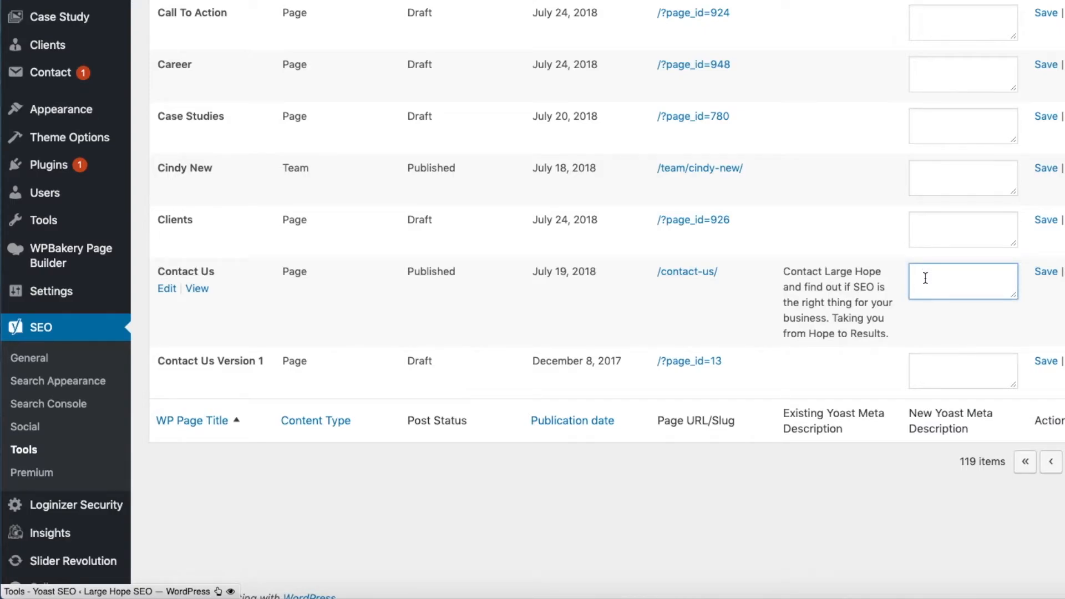
{"action": "scroll", "coordinate": [925, 278], "scroll_direction": "up", "scroll_amount": 6}
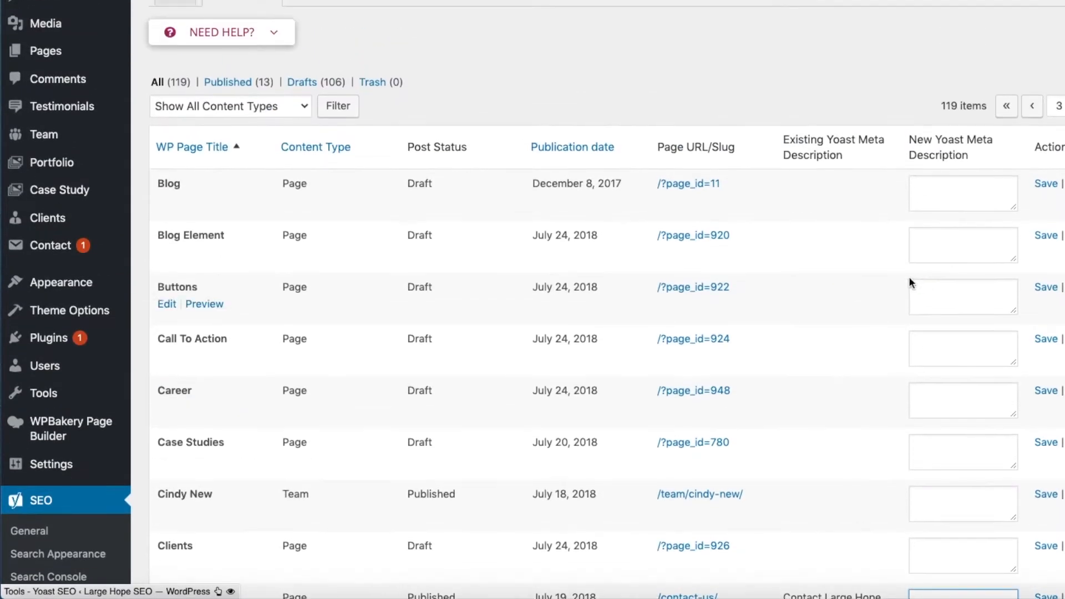
{"action": "scroll", "coordinate": [521, 132], "scroll_direction": "down", "scroll_amount": 6}
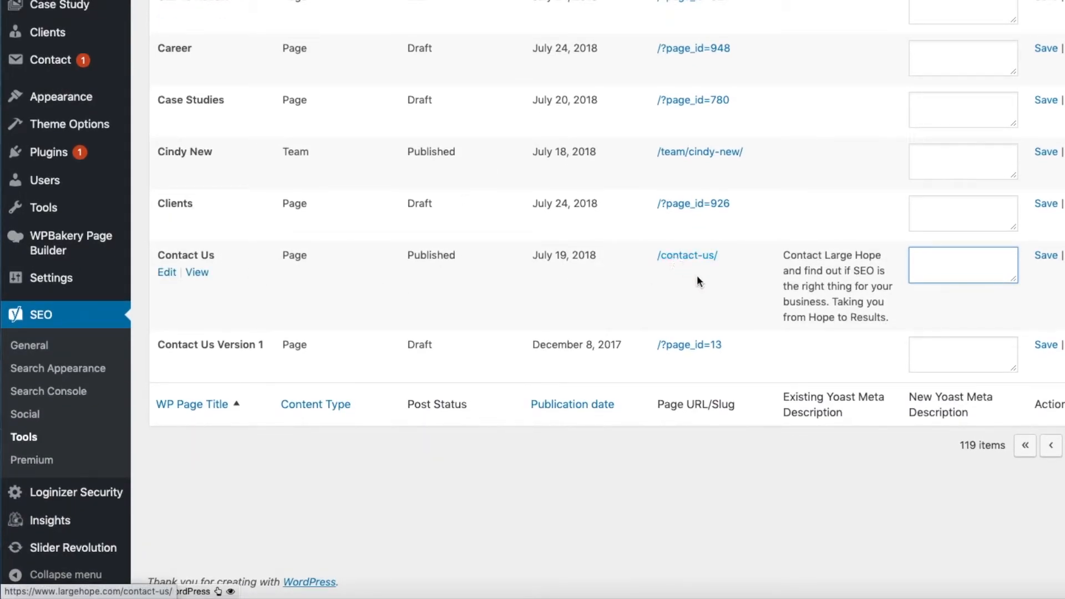
{"action": "scroll", "coordinate": [647, 280], "scroll_direction": "up", "scroll_amount": 6}
{"action": "scroll", "coordinate": [646, 281], "scroll_direction": "down", "scroll_amount": 6}
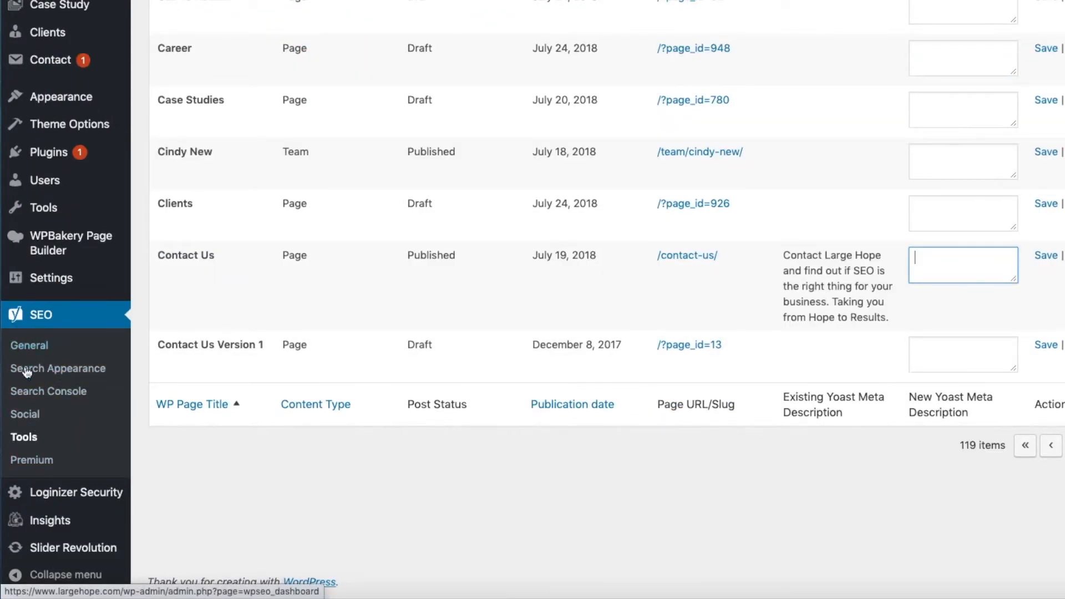
{"action": "scroll", "coordinate": [251, 515], "scroll_direction": "up", "scroll_amount": 3}
{"action": "scroll", "coordinate": [250, 515], "scroll_direction": "up", "scroll_amount": 7}
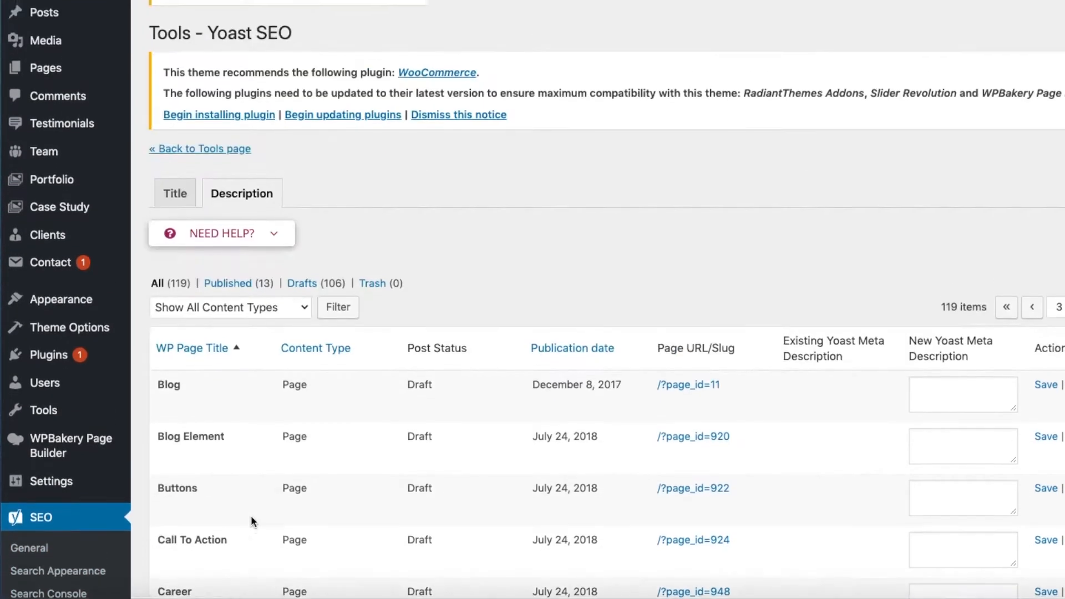
Step: Open the About Us page for editing and expand its Yoast SEO section below the page builder content
{"action": "left_click", "coordinate": [56, 52]}
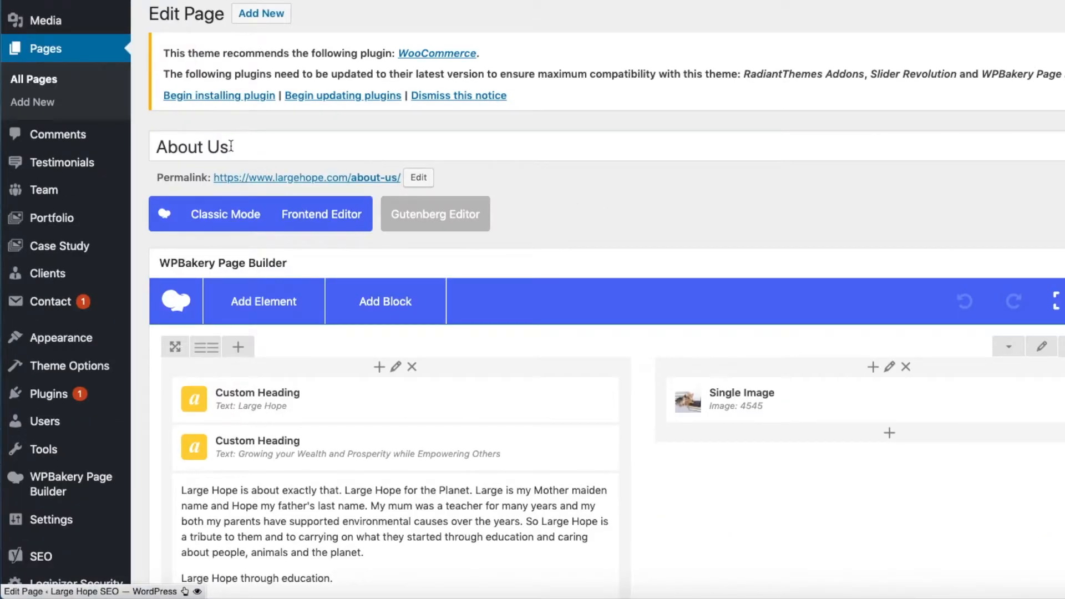
{"action": "triple_click", "coordinate": [232, 146]}
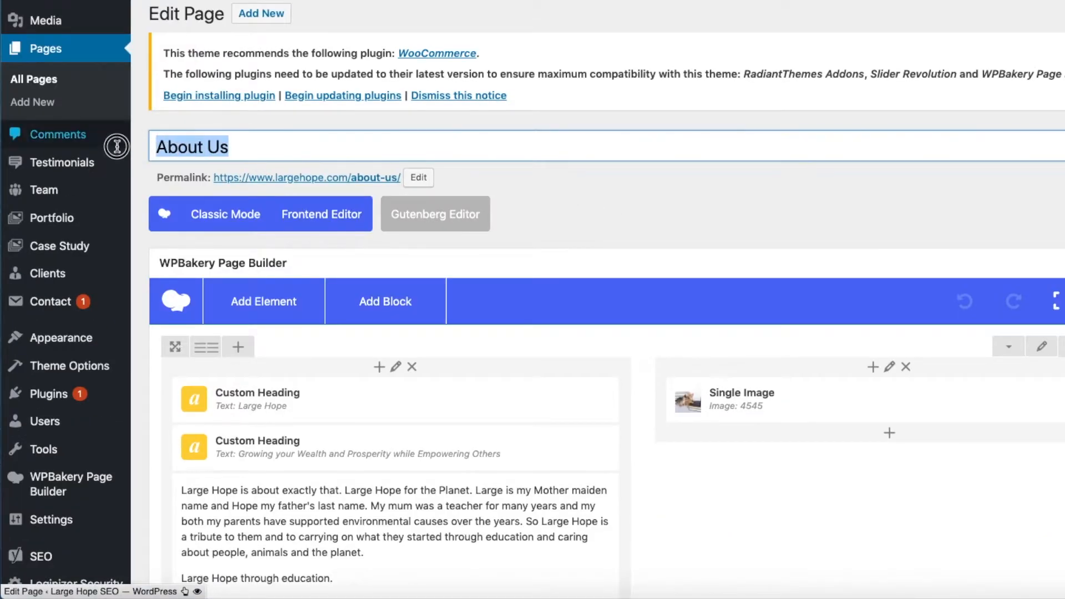
{"action": "scroll", "coordinate": [445, 184], "scroll_direction": "down", "scroll_amount": 8}
{"action": "scroll", "coordinate": [445, 185], "scroll_direction": "down", "scroll_amount": 20}
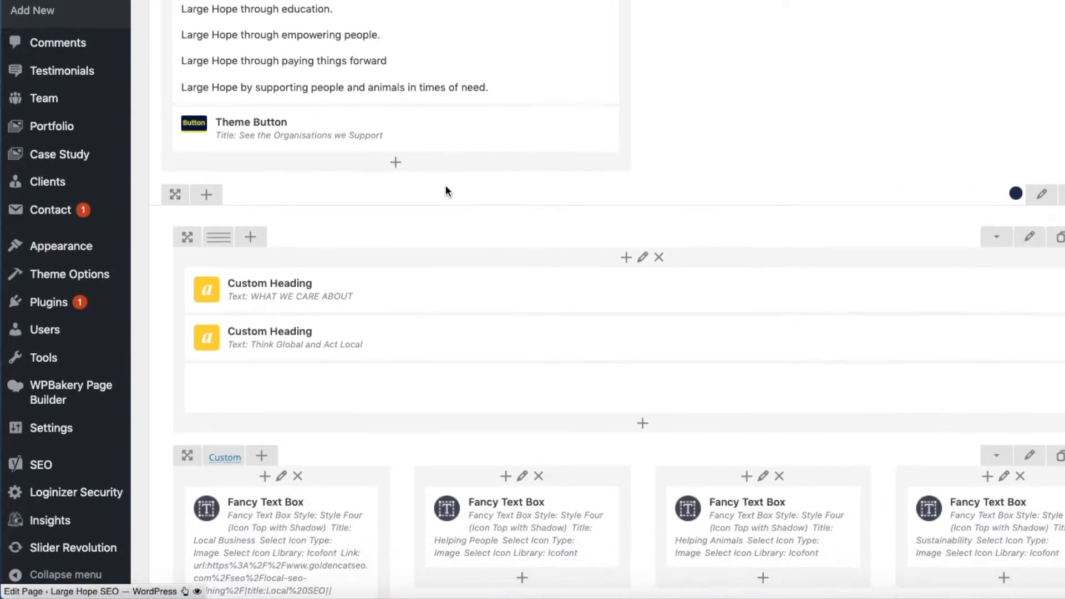
{"action": "scroll", "coordinate": [445, 189], "scroll_direction": "down", "scroll_amount": 20}
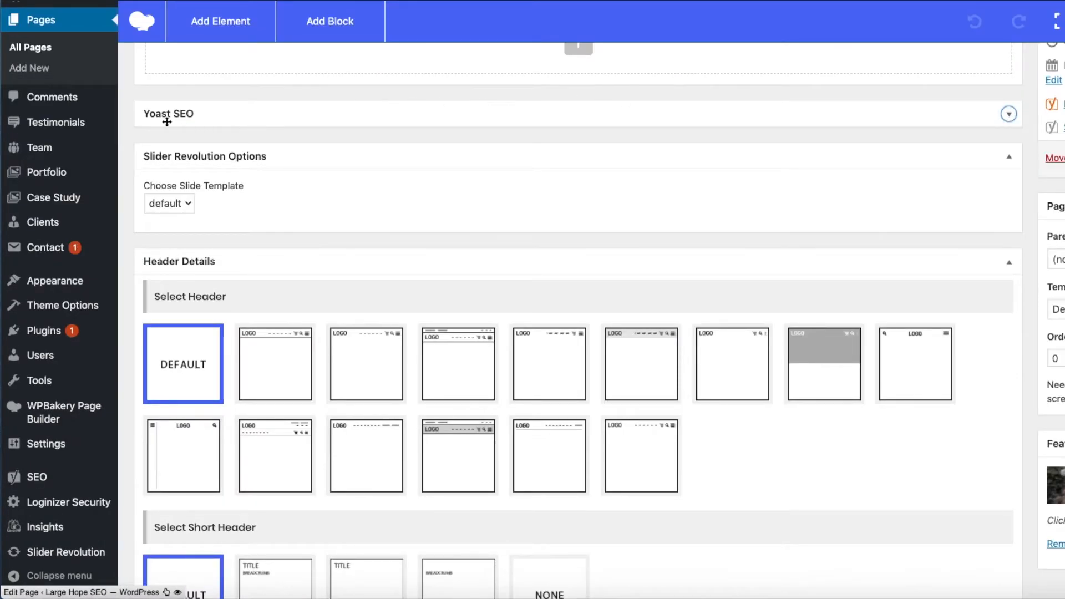
{"action": "scroll", "coordinate": [488, 260], "scroll_direction": "down", "scroll_amount": 5}
{"action": "scroll", "coordinate": [488, 261], "scroll_direction": "down", "scroll_amount": 10}
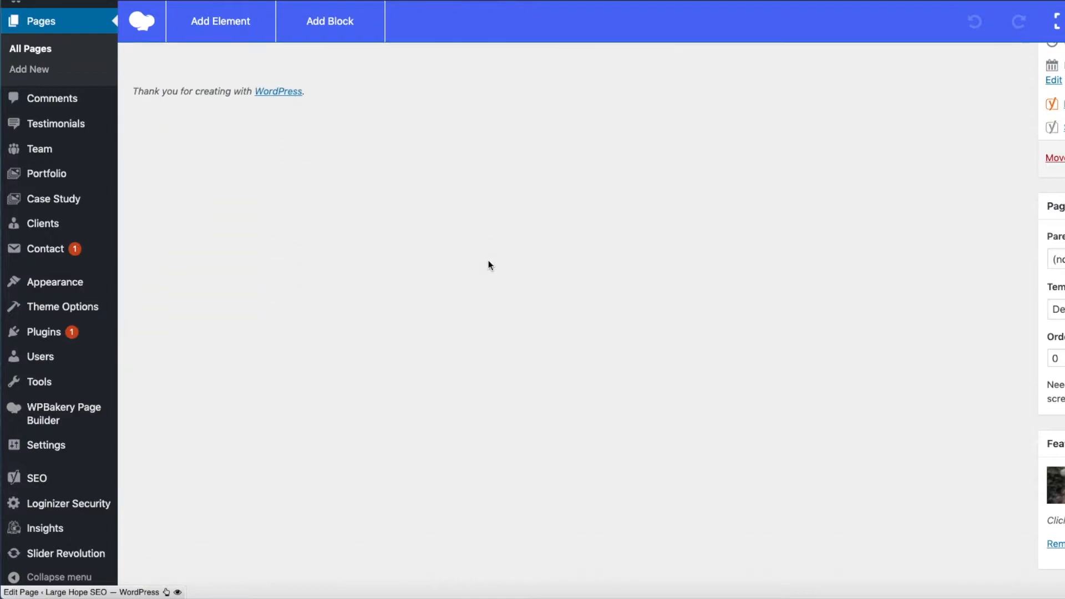
{"action": "scroll", "coordinate": [488, 261], "scroll_direction": "up", "scroll_amount": 9}
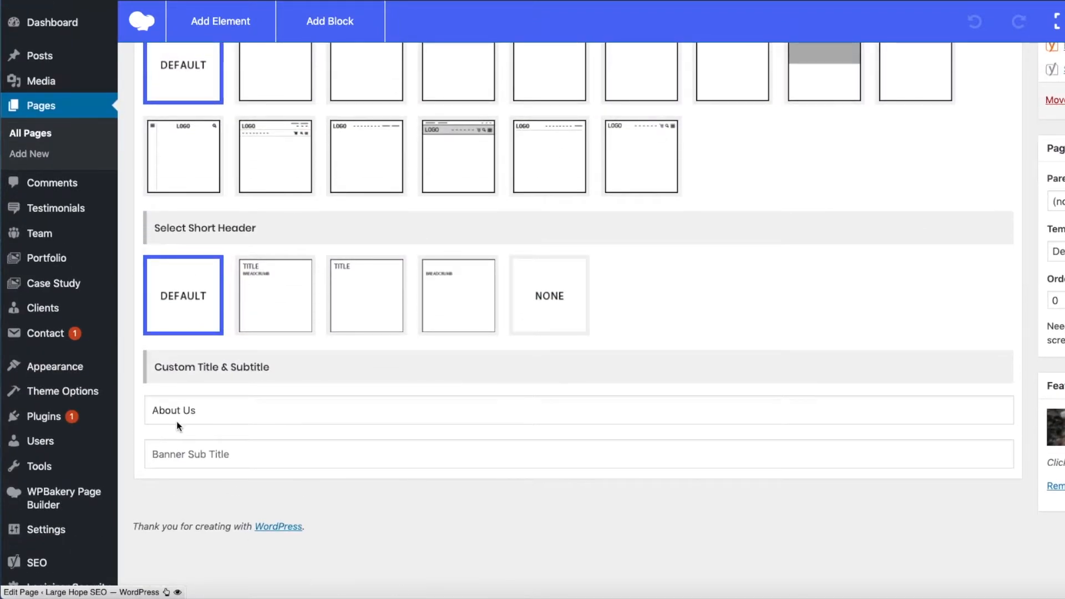
{"action": "scroll", "coordinate": [520, 481], "scroll_direction": "up", "scroll_amount": 8}
{"action": "scroll", "coordinate": [519, 477], "scroll_direction": "up", "scroll_amount": 6}
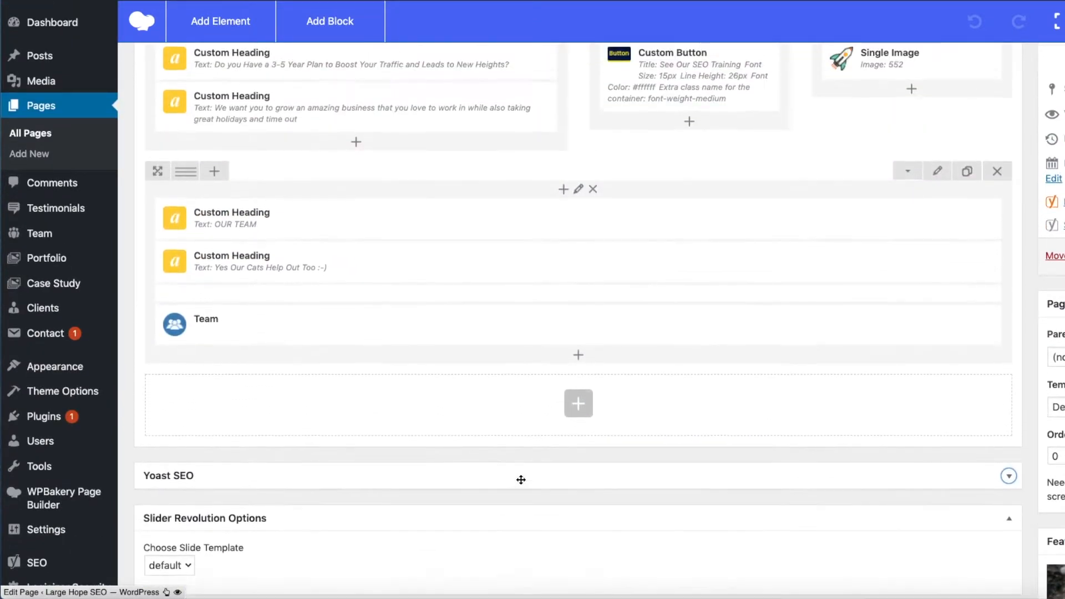
{"action": "scroll", "coordinate": [518, 416], "scroll_direction": "down", "scroll_amount": 4}
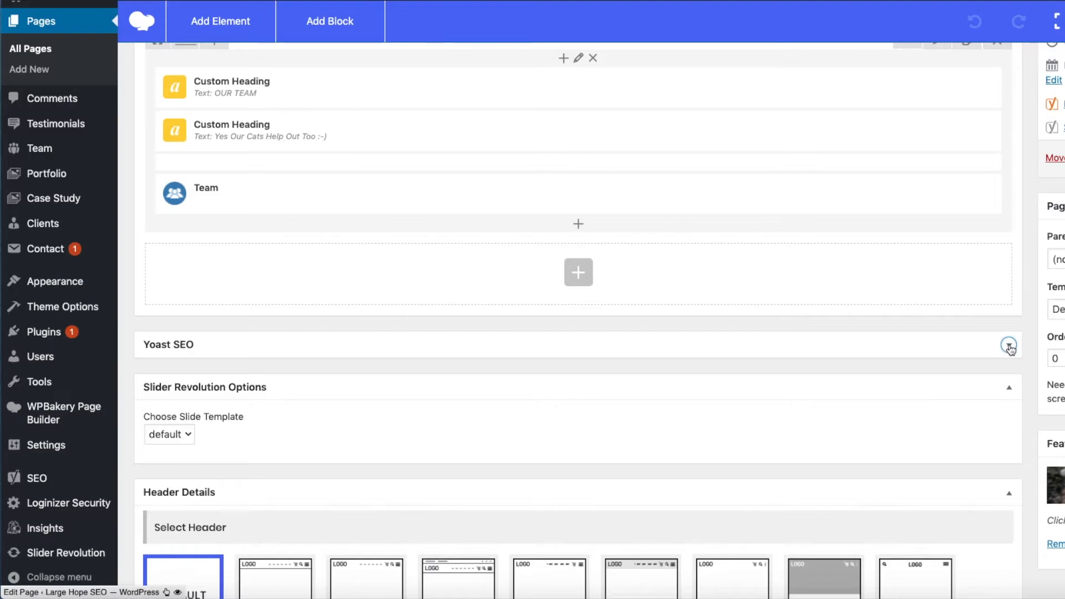
{"action": "left_click", "coordinate": [1009, 347]}
{"action": "scroll", "coordinate": [882, 189], "scroll_direction": "down", "scroll_amount": 5}
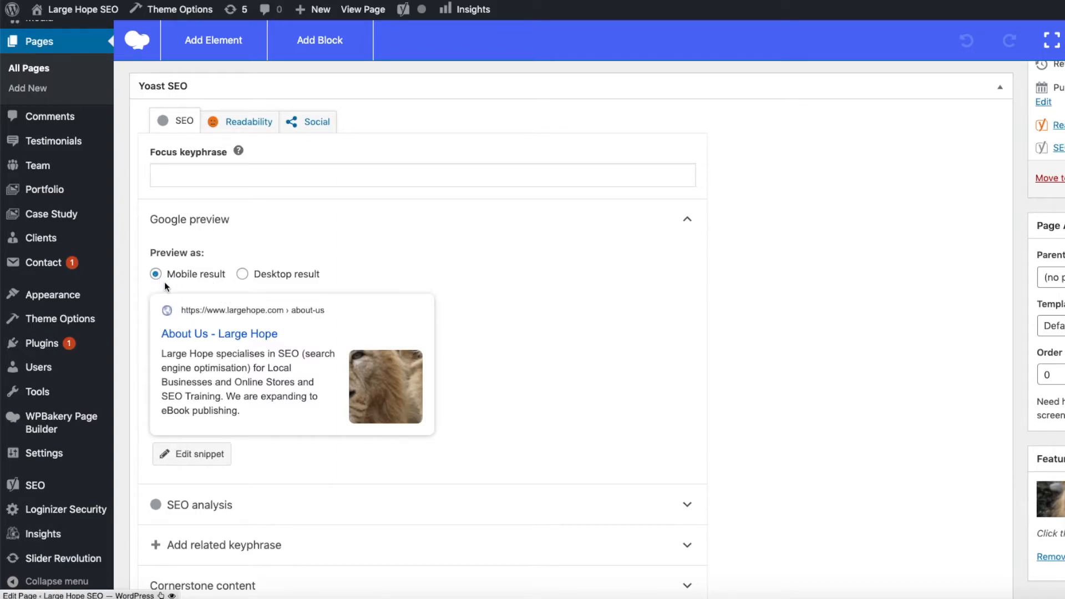
Step: Compare the Google preview of the About Us page as mobile and desktop result, ending on the desktop result
{"action": "left_click", "coordinate": [242, 274]}
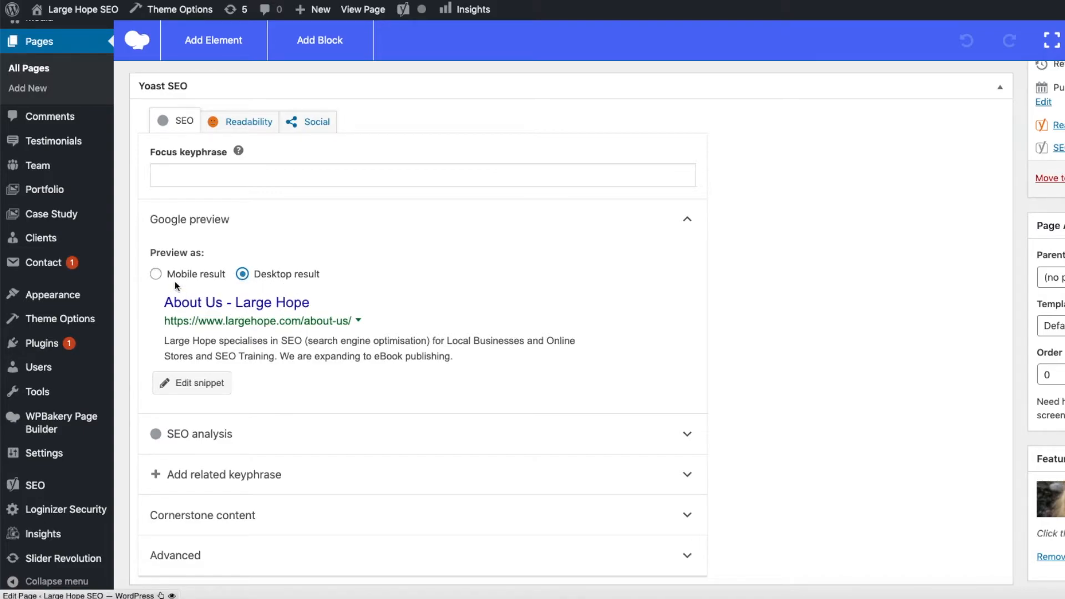
{"action": "left_click", "coordinate": [156, 275]}
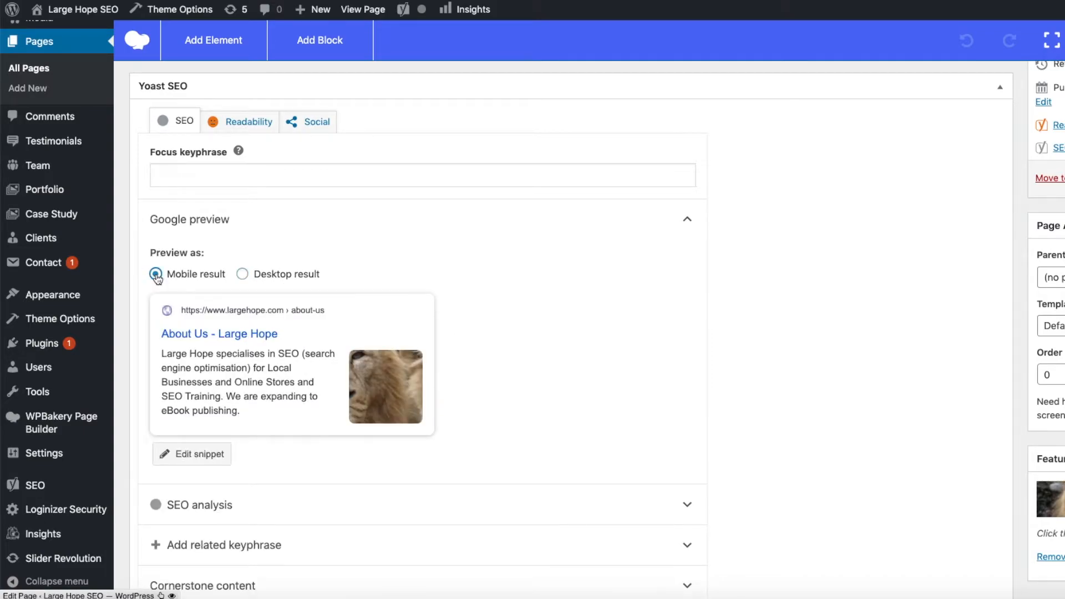
{"action": "left_click", "coordinate": [242, 275]}
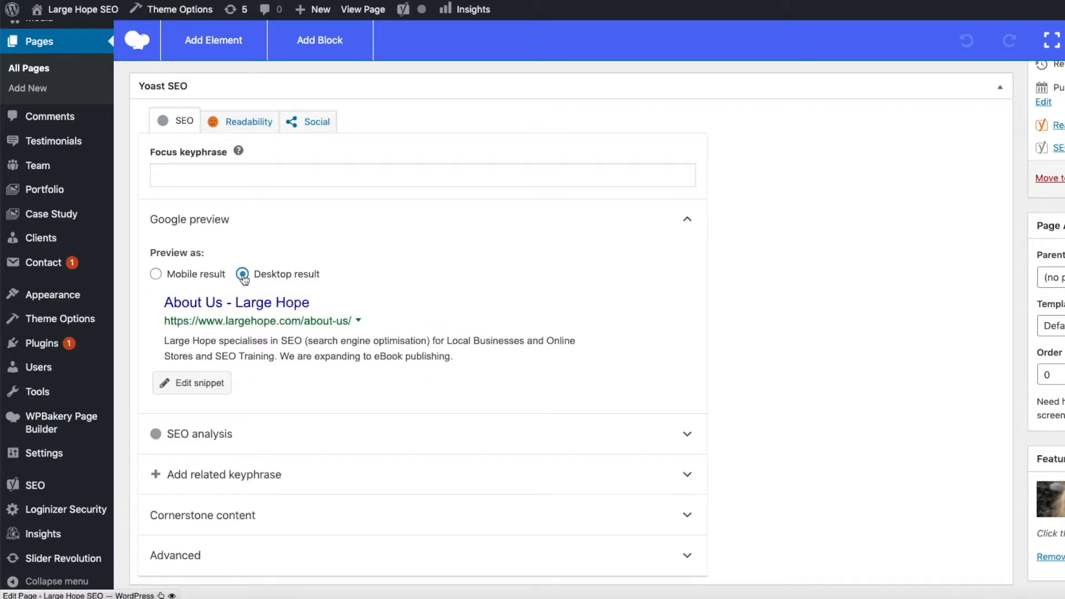
Step: Expand the Advanced section of the About Us page's Yoast SEO settings
{"action": "scroll", "coordinate": [488, 362], "scroll_direction": "down", "scroll_amount": 6}
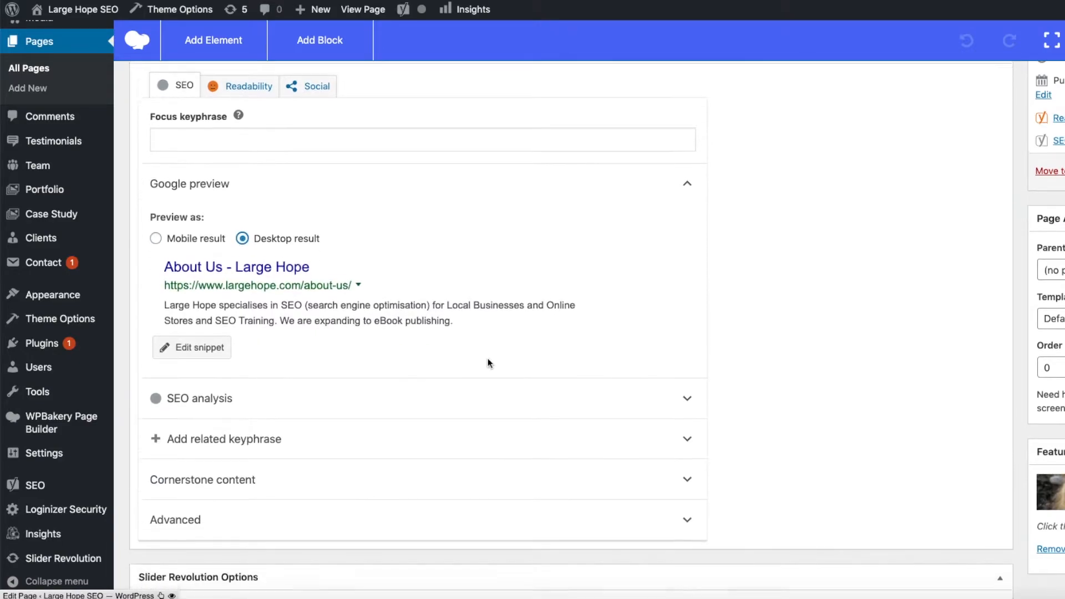
{"action": "scroll", "coordinate": [487, 361], "scroll_direction": "down", "scroll_amount": 2}
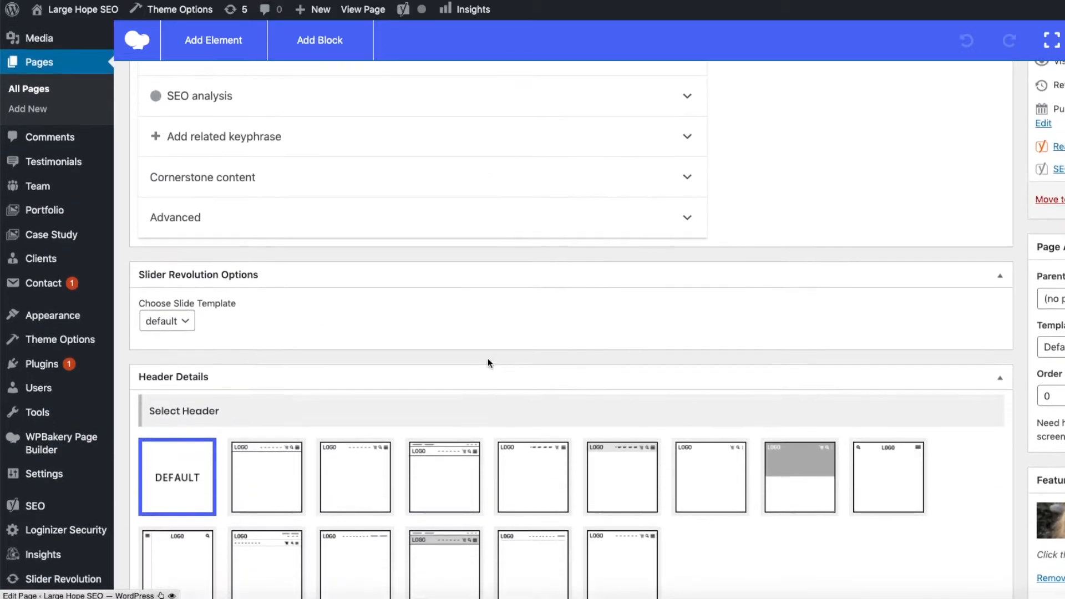
{"action": "scroll", "coordinate": [488, 363], "scroll_direction": "down", "scroll_amount": 1}
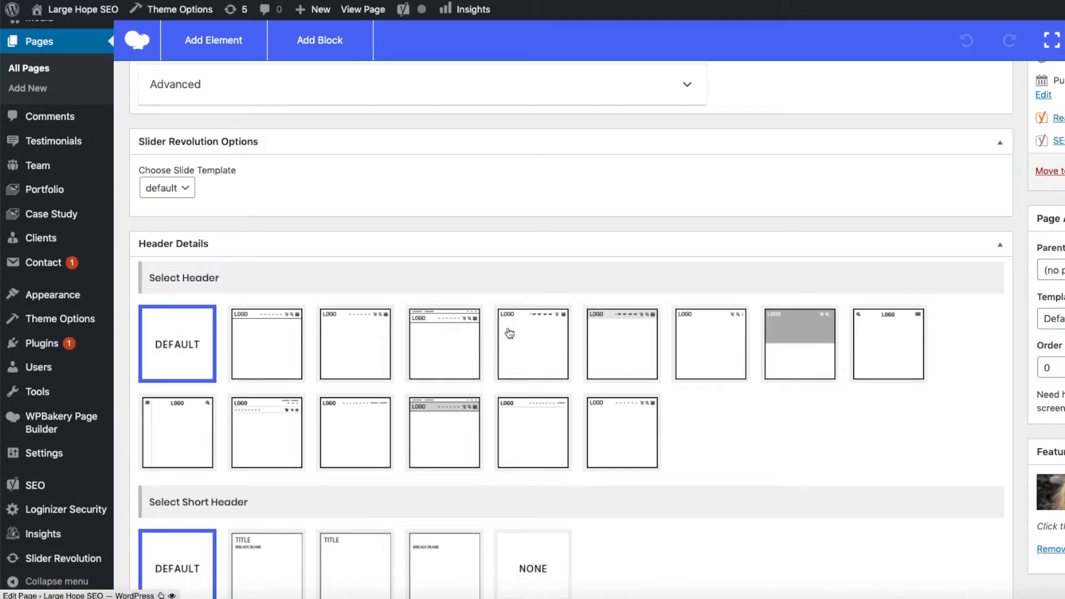
{"action": "left_click", "coordinate": [688, 88]}
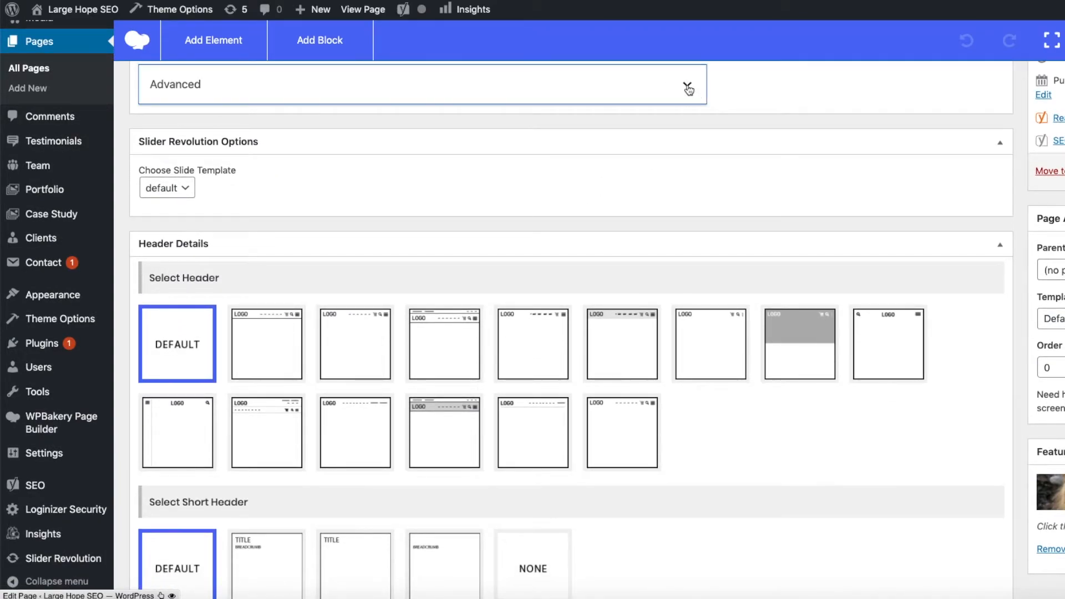
Step: Examine the choices for allowing search engines to show this page in search results, keeping the default for Pages
{"action": "left_click", "coordinate": [345, 138]}
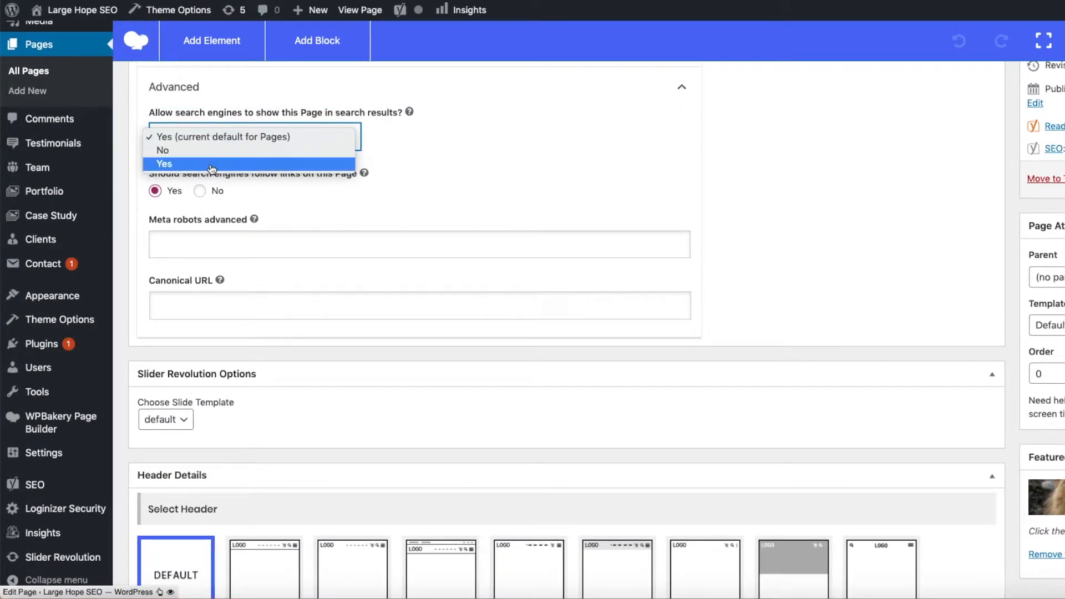
{"action": "left_click", "coordinate": [496, 157]}
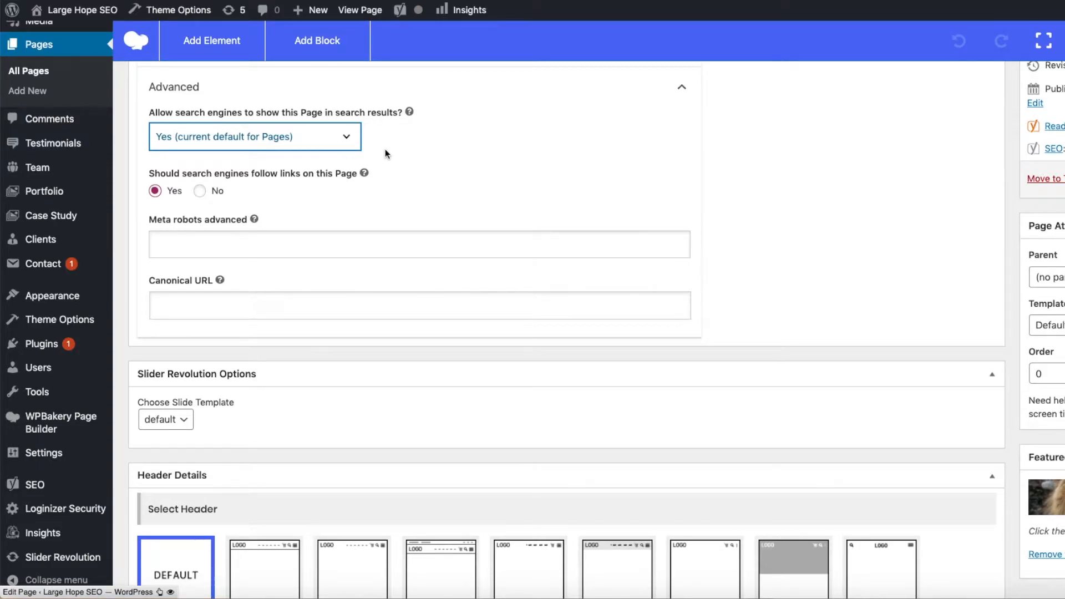
{"action": "left_click", "coordinate": [349, 142]}
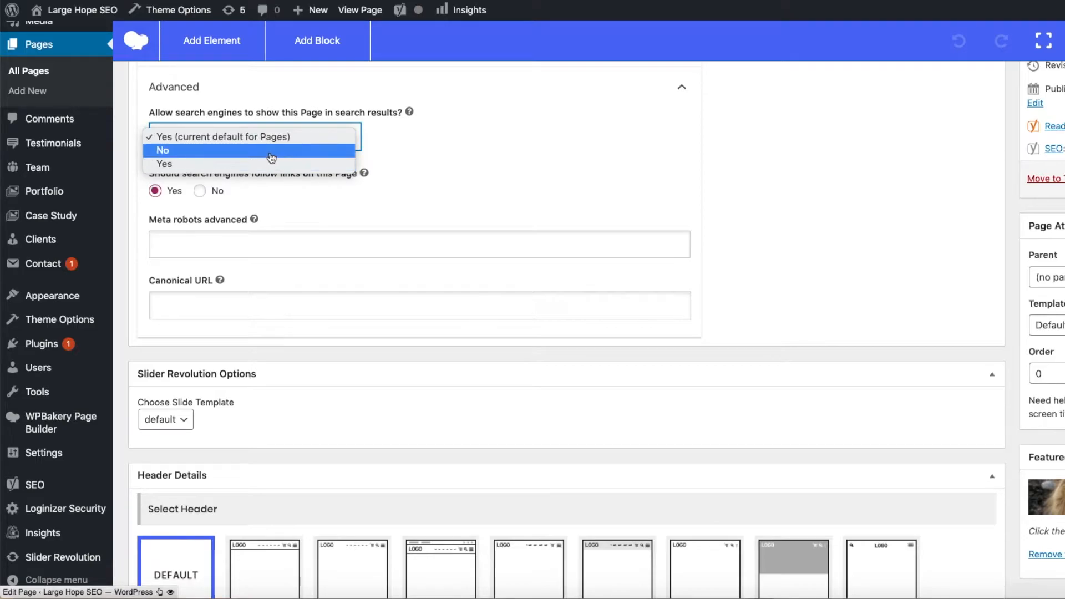
{"action": "left_click", "coordinate": [517, 167]}
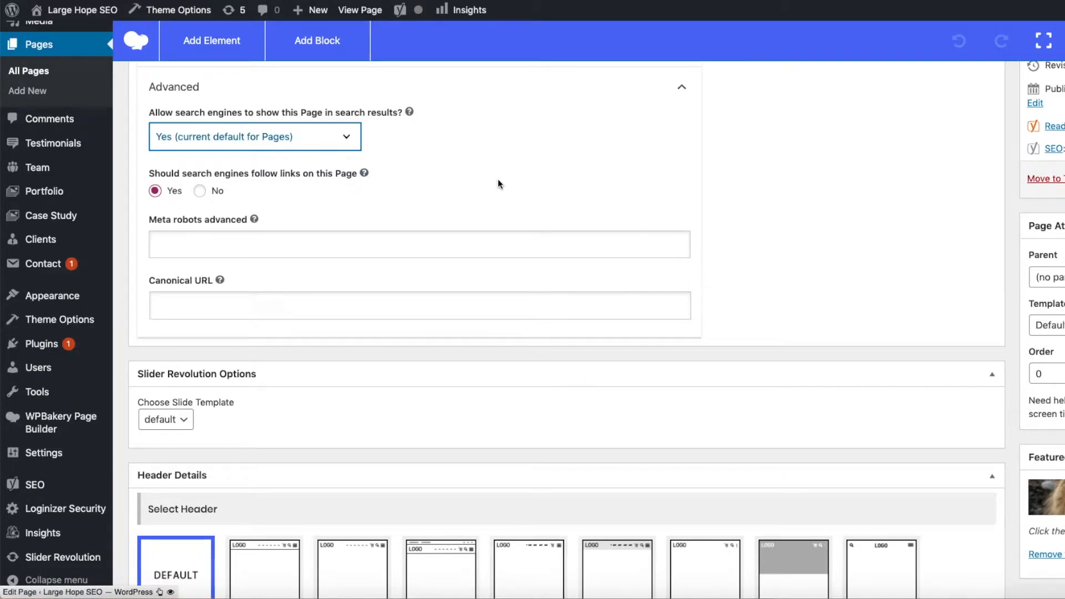
Step: Show the Meta robots advanced options and read the help article's explanation of No Image Index
{"action": "scroll", "coordinate": [498, 179], "scroll_direction": "up", "scroll_amount": 1}
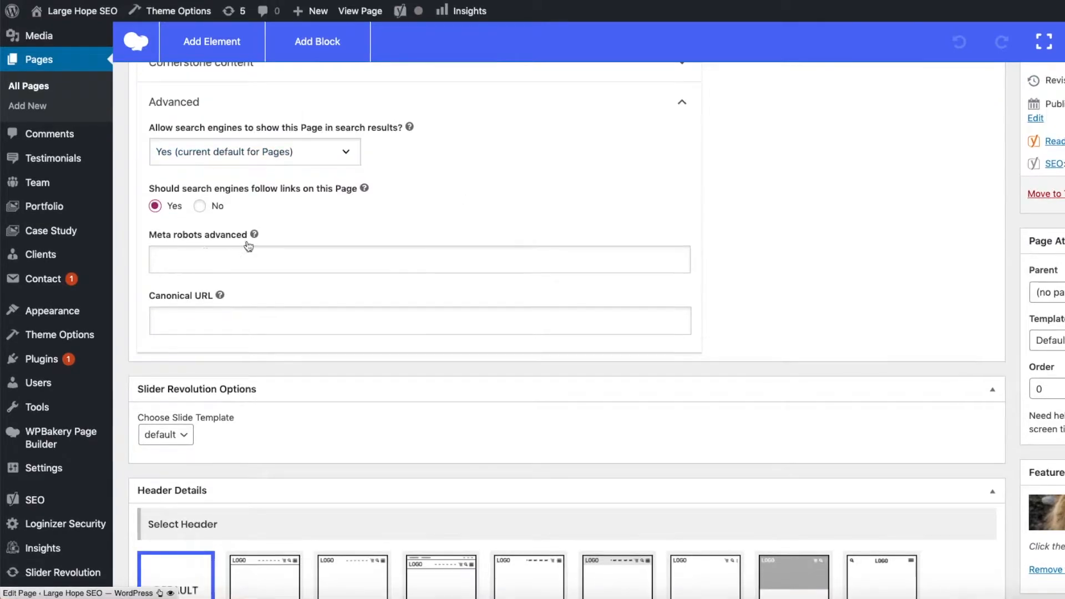
{"action": "left_click", "coordinate": [163, 260]}
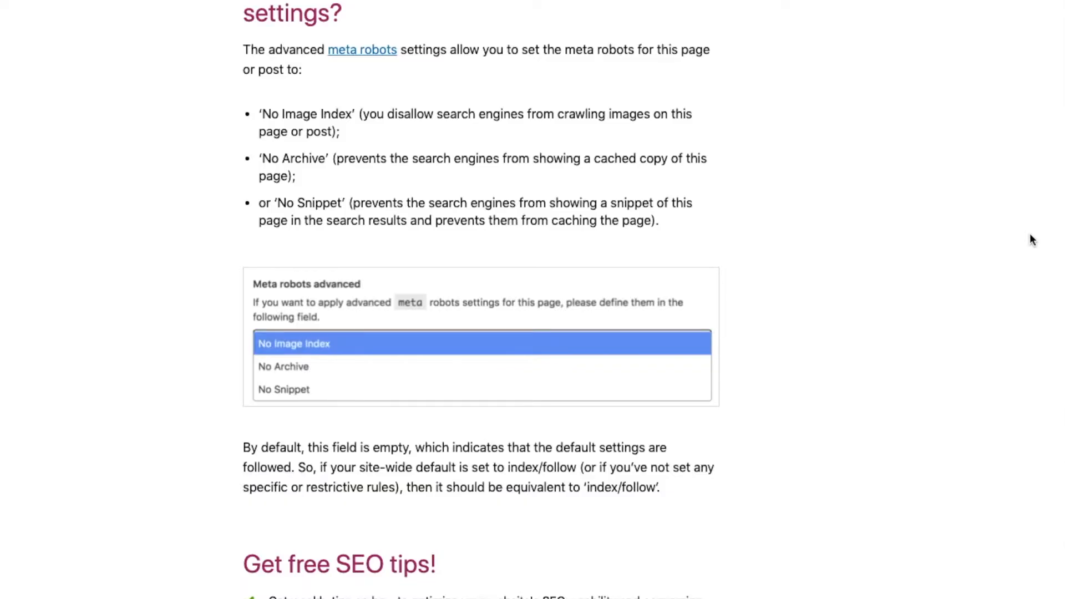
{"action": "scroll", "coordinate": [1029, 233], "scroll_direction": "up", "scroll_amount": 2}
{"action": "scroll", "coordinate": [1031, 238], "scroll_direction": "down", "scroll_amount": 1}
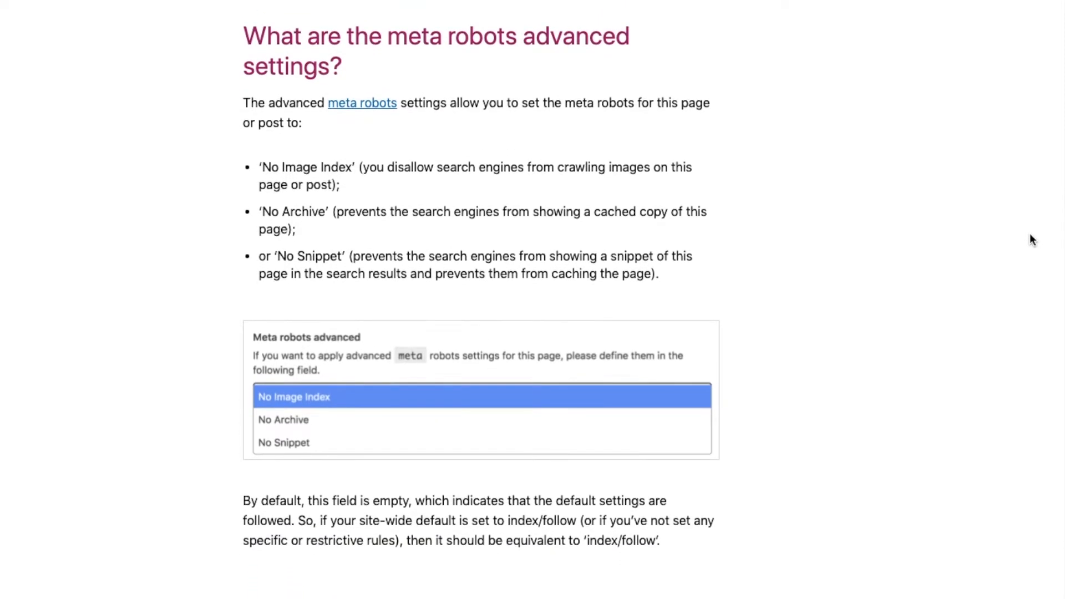
{"action": "left_click_drag", "start_coordinate": [261, 167], "coordinate": [687, 183]}
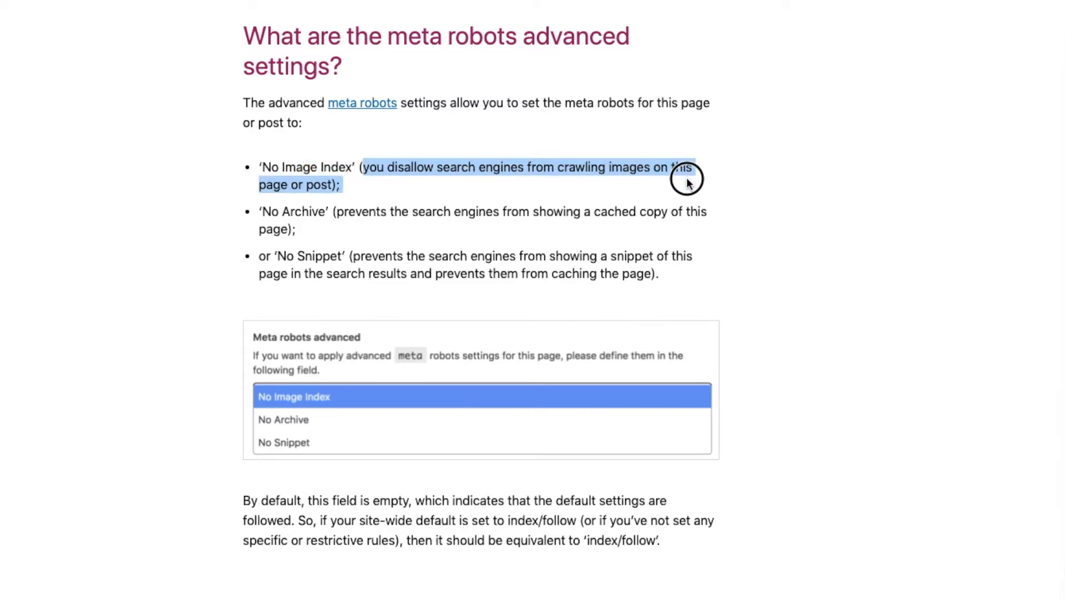
{"action": "left_click", "coordinate": [345, 188]}
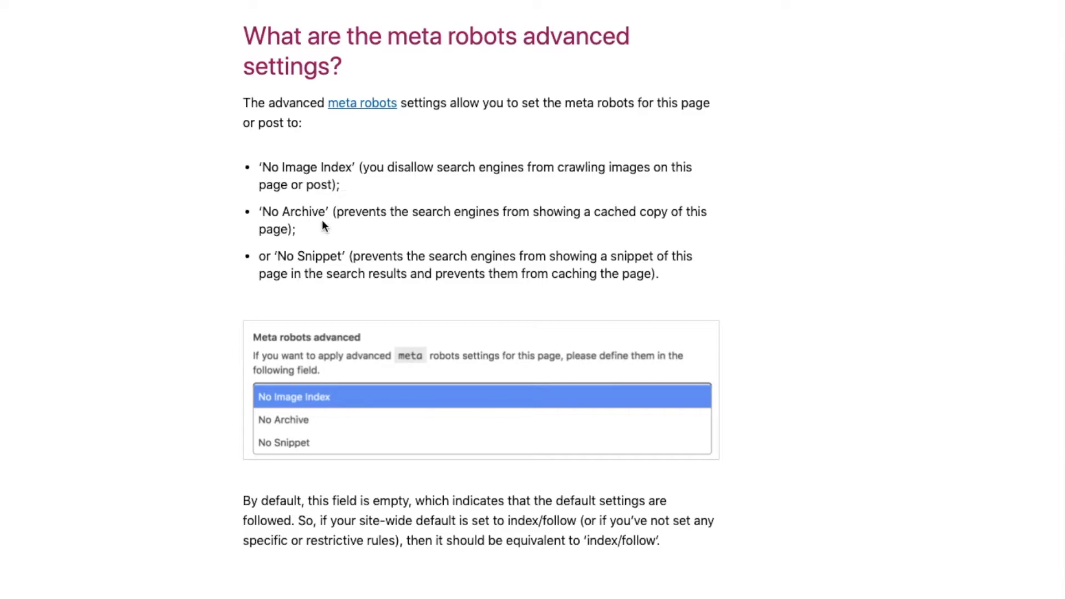
Step: Highlight the help article's explanation of No Archive, including the words "cached copy"
{"action": "left_click", "coordinate": [262, 210]}
{"action": "left_click_drag", "start_coordinate": [262, 210], "coordinate": [712, 236]}
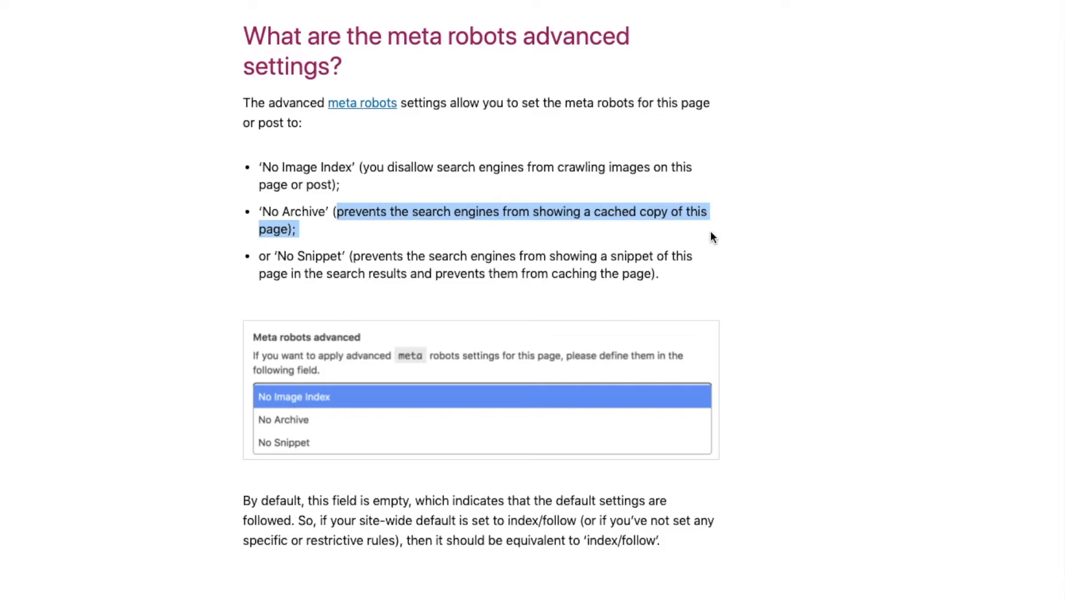
{"action": "left_click", "coordinate": [298, 230]}
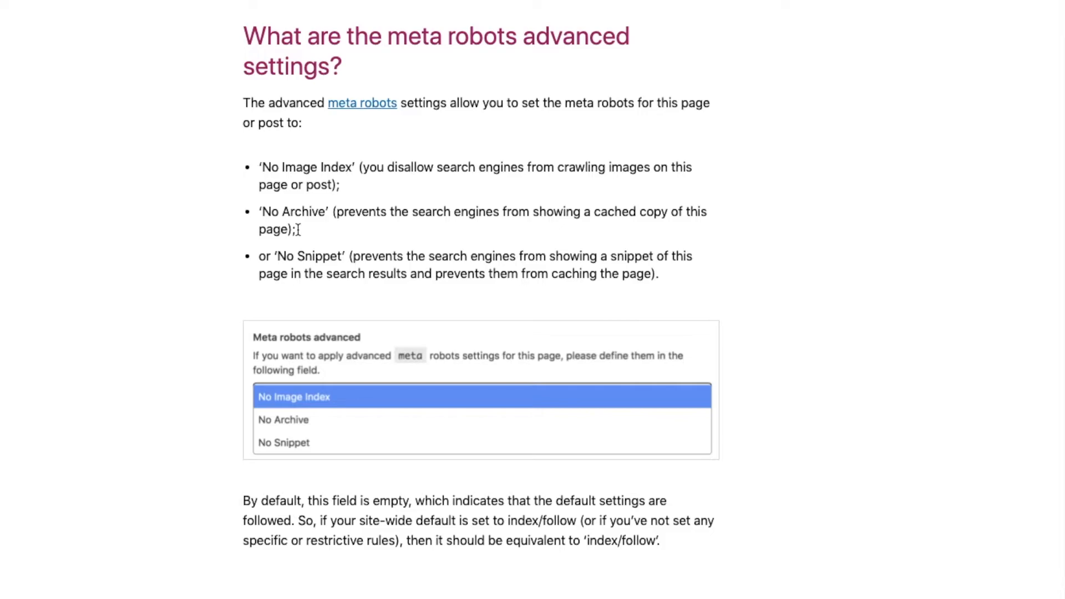
{"action": "left_click", "coordinate": [334, 211]}
{"action": "left_click_drag", "start_coordinate": [334, 211], "coordinate": [340, 229]}
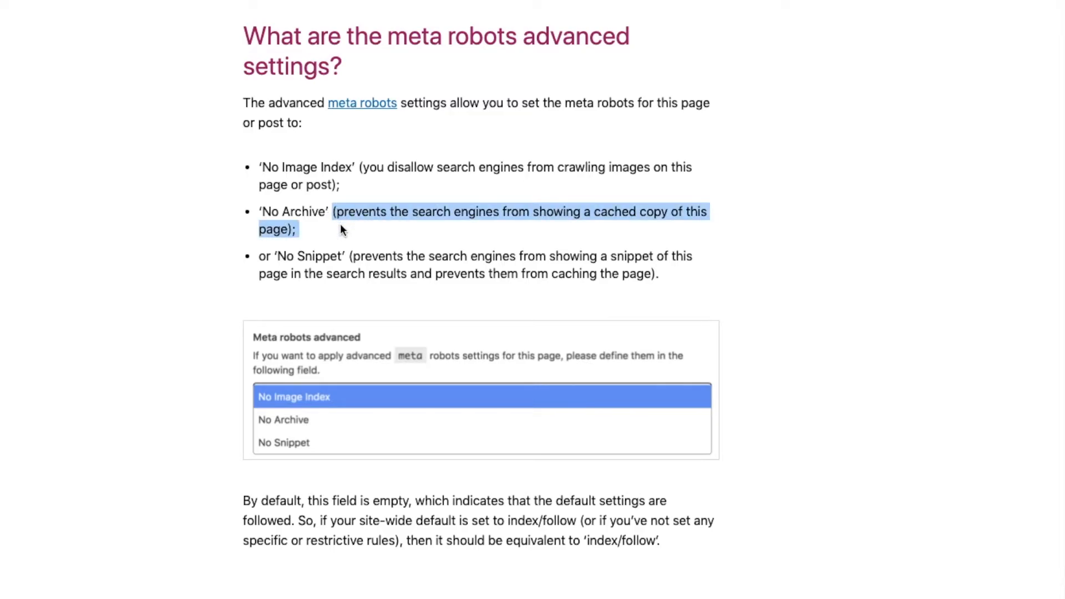
{"action": "left_click", "coordinate": [334, 211]}
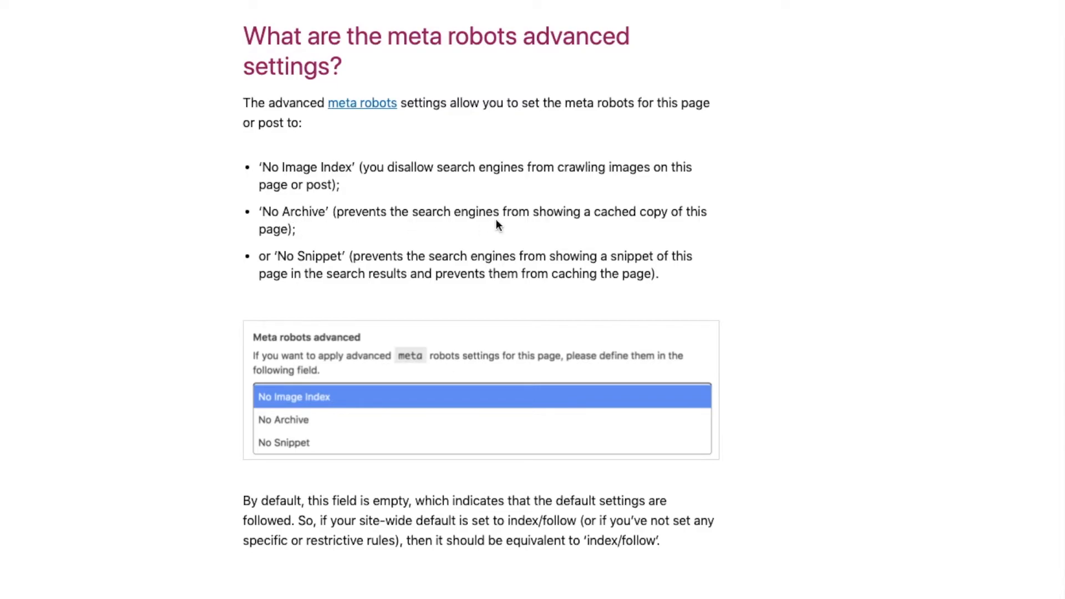
{"action": "left_click_drag", "start_coordinate": [594, 211], "coordinate": [670, 208]}
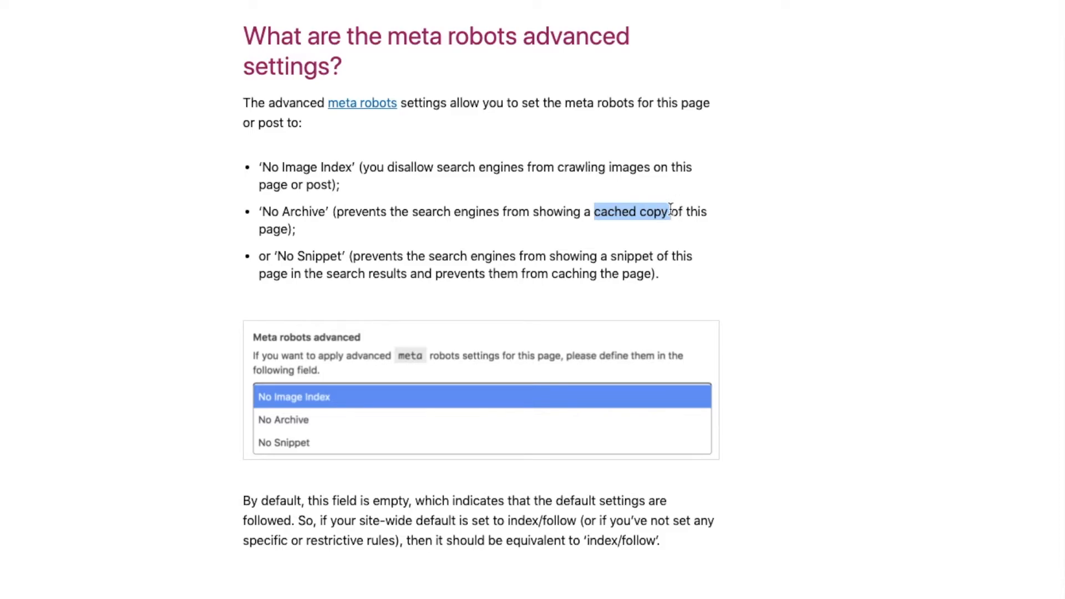
{"action": "left_click", "coordinate": [305, 228]}
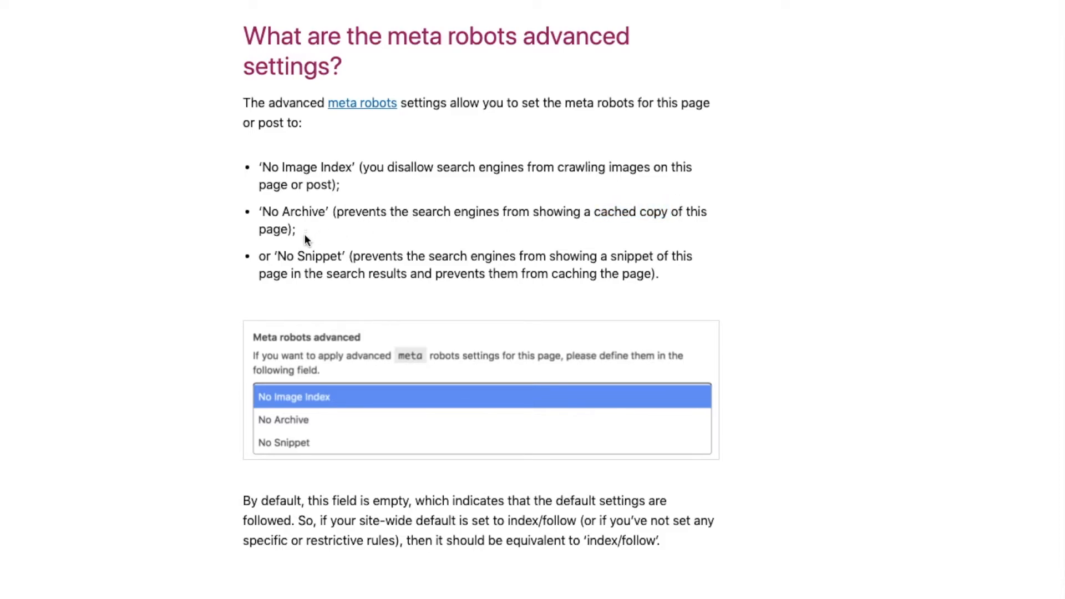
Step: Highlight the article's explanation of No Snippet and its closing paragraph on the field's default behaviour
{"action": "left_click_drag", "start_coordinate": [261, 253], "coordinate": [656, 275]}
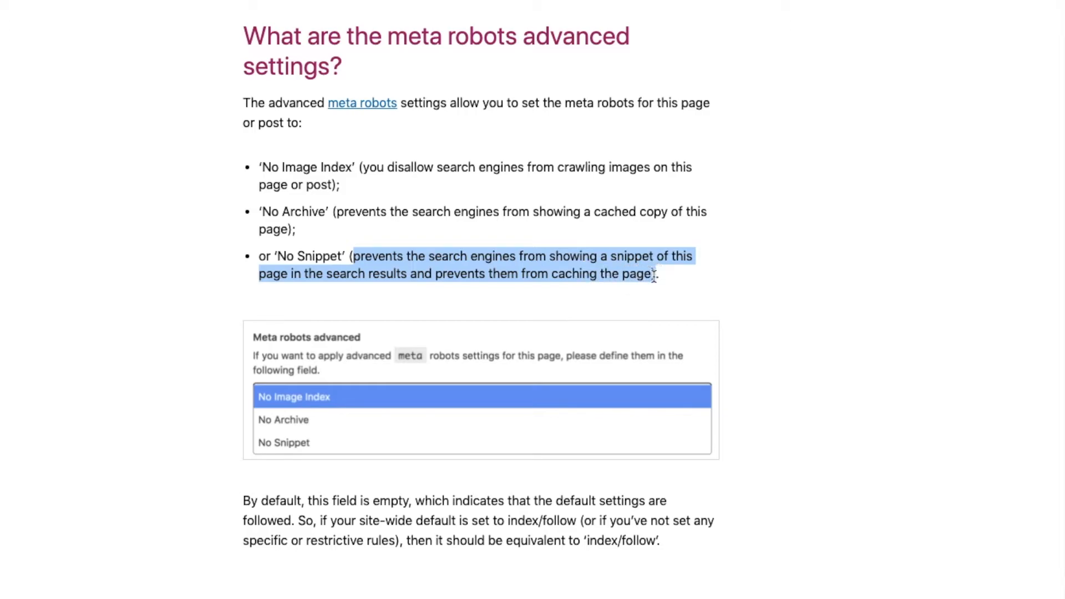
{"action": "left_click_drag", "start_coordinate": [342, 257], "coordinate": [281, 257]}
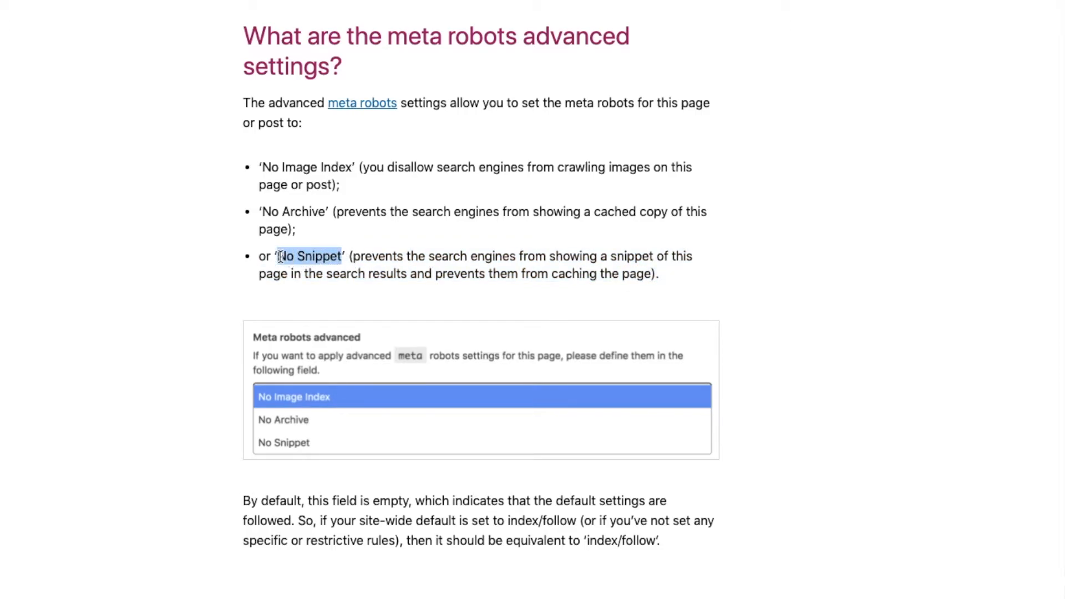
{"action": "left_click_drag", "start_coordinate": [353, 256], "coordinate": [274, 257]}
{"action": "left_click_drag", "start_coordinate": [244, 502], "coordinate": [435, 501]}
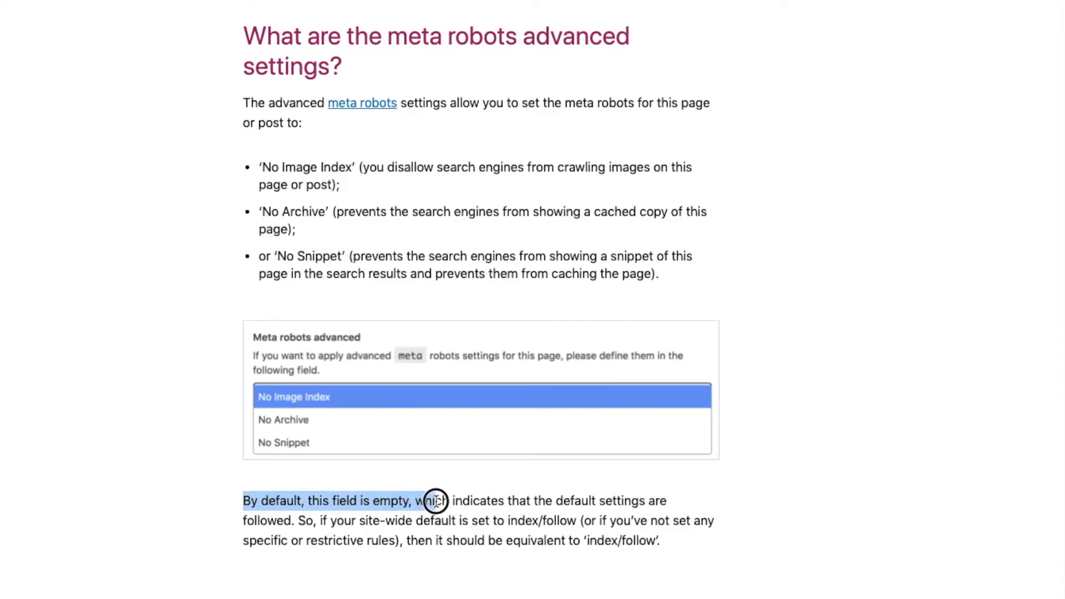
{"action": "left_click", "coordinate": [408, 542]}
{"action": "left_click_drag", "start_coordinate": [407, 542], "coordinate": [671, 547]}
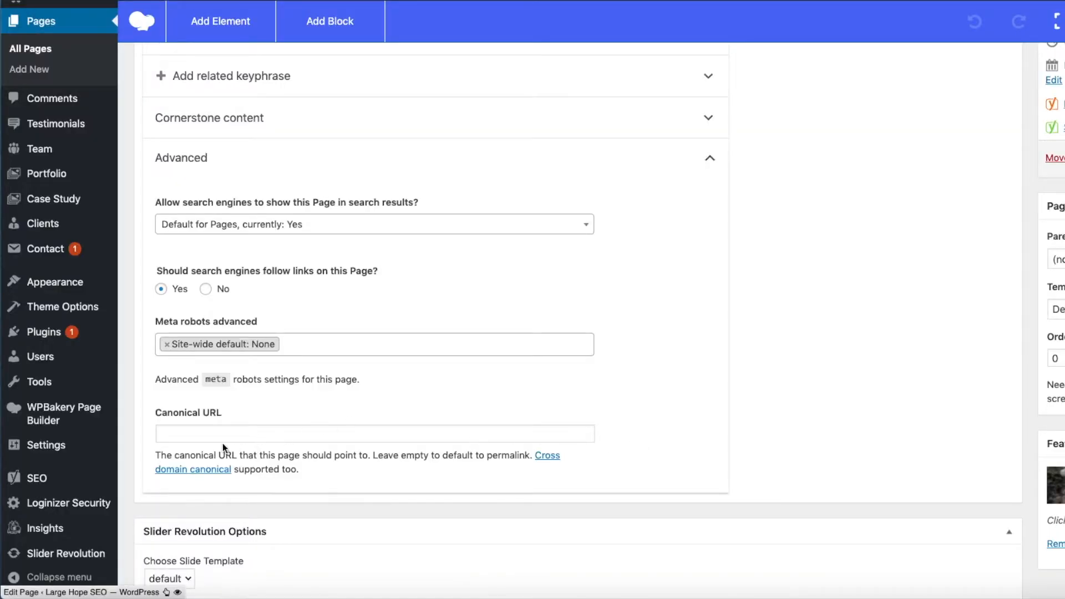
Step: Examine the About Us page's Canonical URL field and compare it with the page address in the snippet preview
{"action": "left_click", "coordinate": [186, 432]}
{"action": "scroll", "coordinate": [515, 404], "scroll_direction": "up", "scroll_amount": 9}
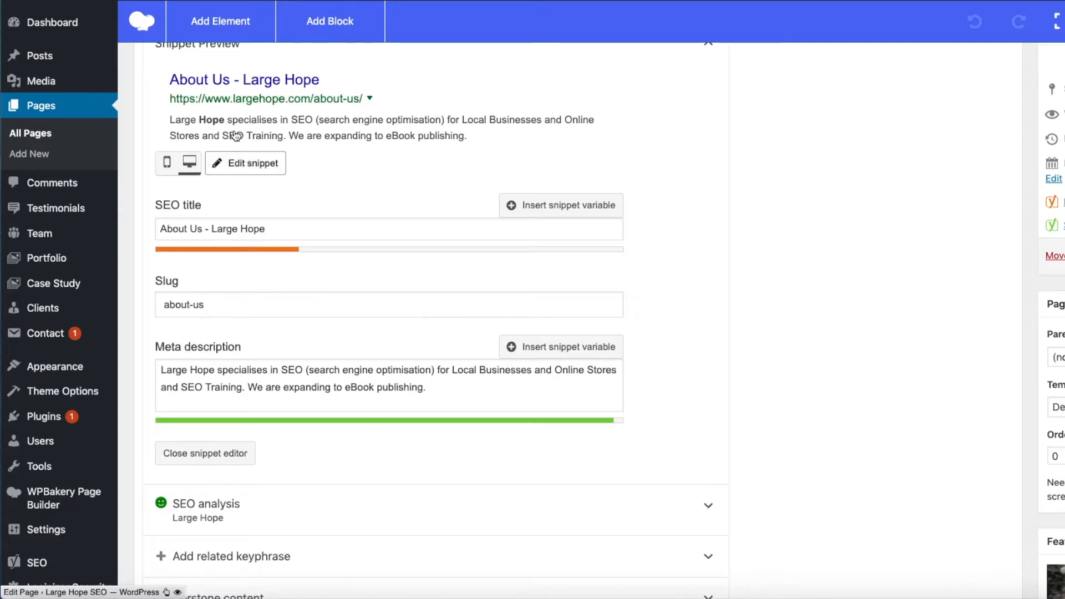
{"action": "scroll", "coordinate": [338, 328], "scroll_direction": "down", "scroll_amount": 9}
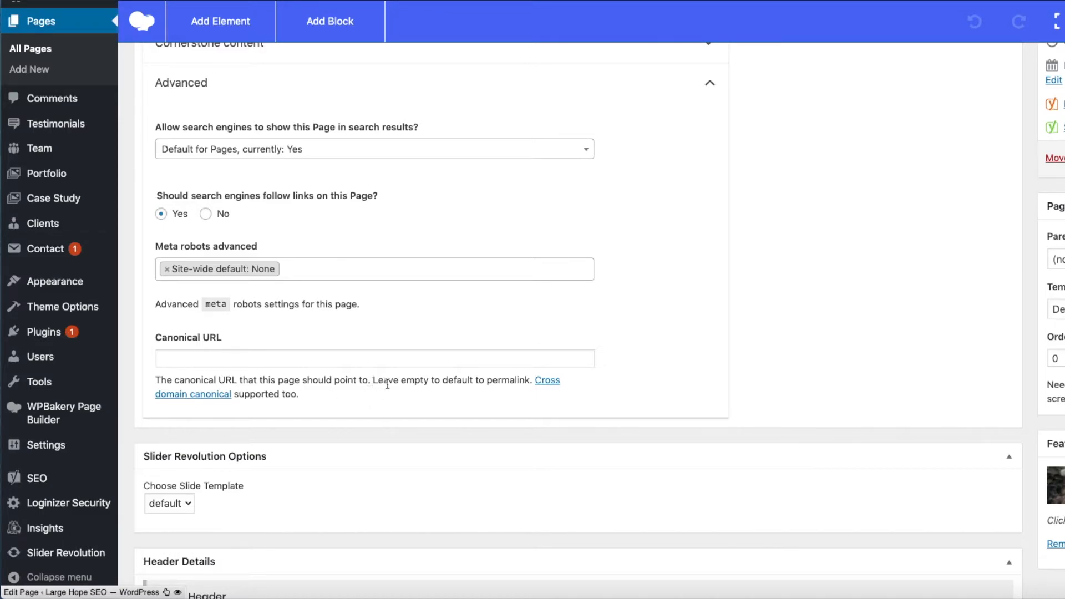
{"action": "scroll", "coordinate": [468, 392], "scroll_direction": "up", "scroll_amount": 8}
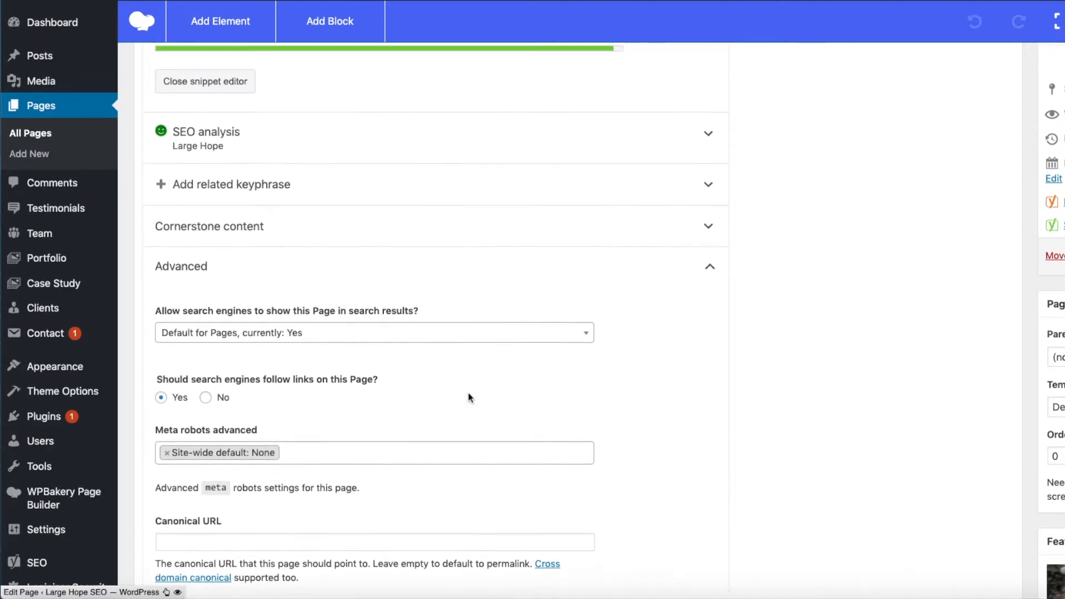
{"action": "scroll", "coordinate": [504, 416], "scroll_direction": "down", "scroll_amount": 8}
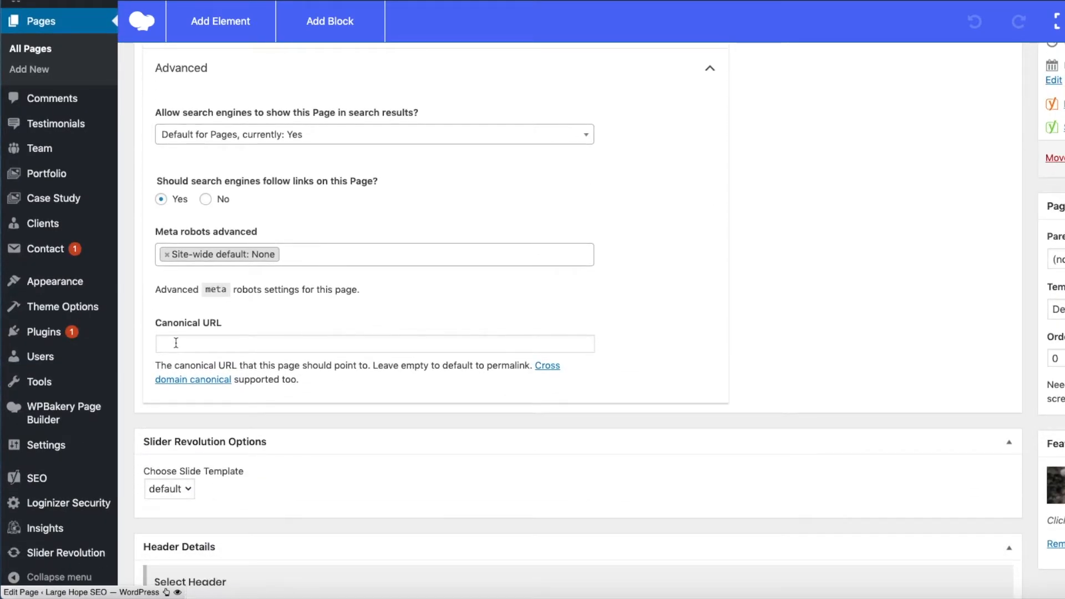
{"action": "left_click", "coordinate": [176, 343]}
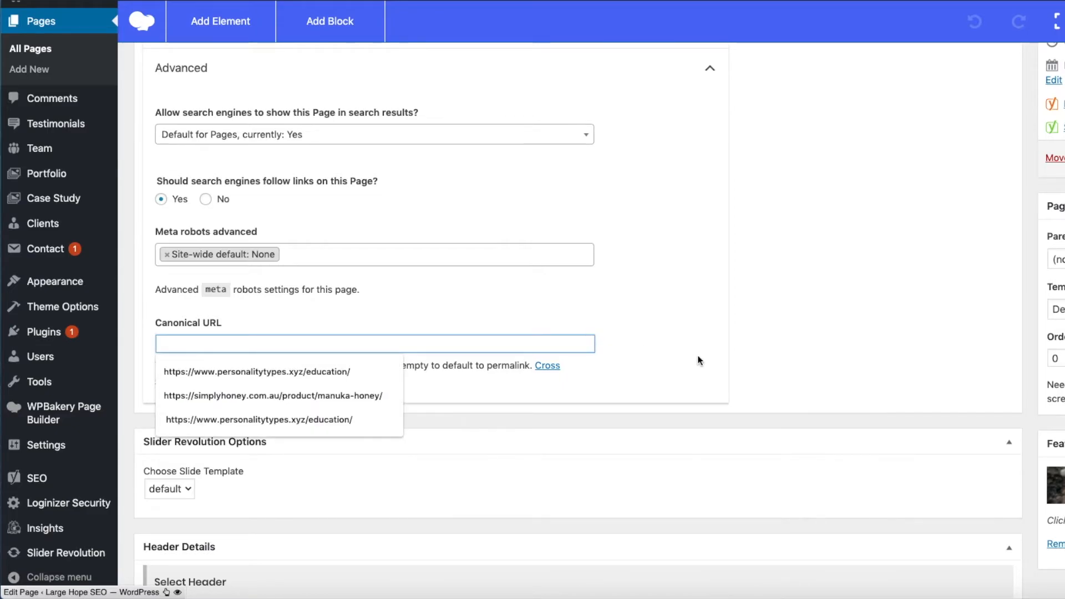
{"action": "left_click", "coordinate": [715, 363]}
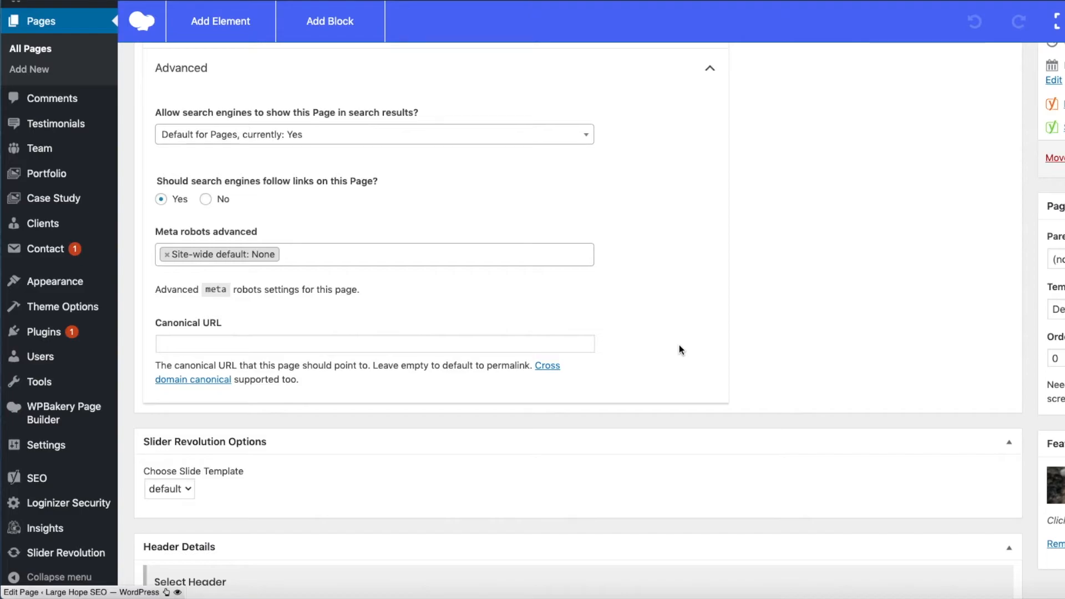
Step: Check the Canonical URL field's suggestions without choosing one, and highlight the slug about-us in the snippet editor
{"action": "scroll", "coordinate": [679, 346], "scroll_direction": "up", "scroll_amount": 2}
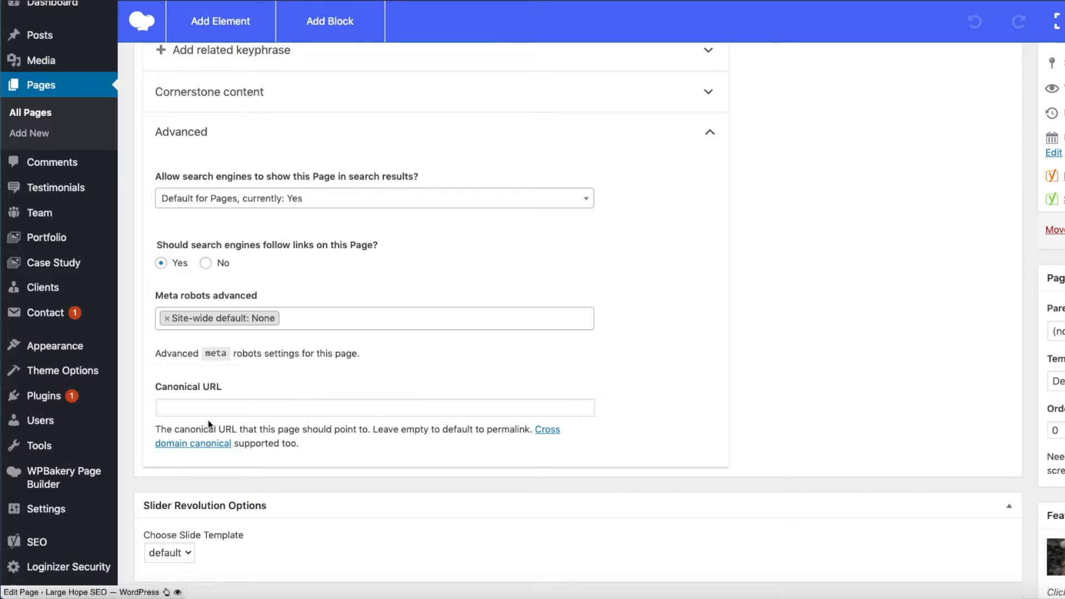
{"action": "left_click", "coordinate": [170, 407]}
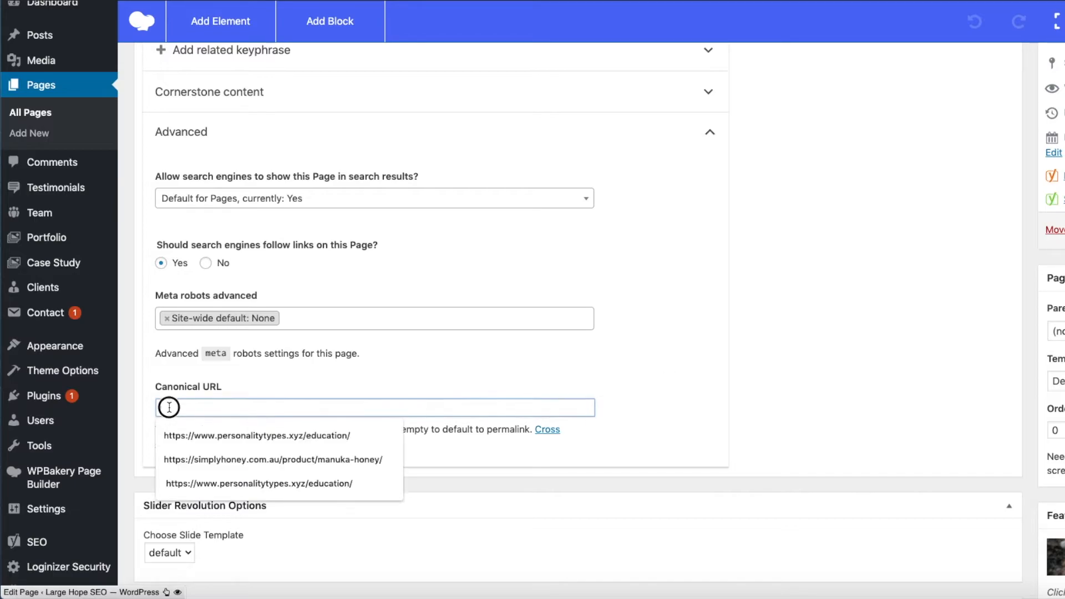
{"action": "left_click", "coordinate": [705, 352]}
{"action": "scroll", "coordinate": [687, 353], "scroll_direction": "up", "scroll_amount": 3}
{"action": "scroll", "coordinate": [686, 358], "scroll_direction": "up", "scroll_amount": 4}
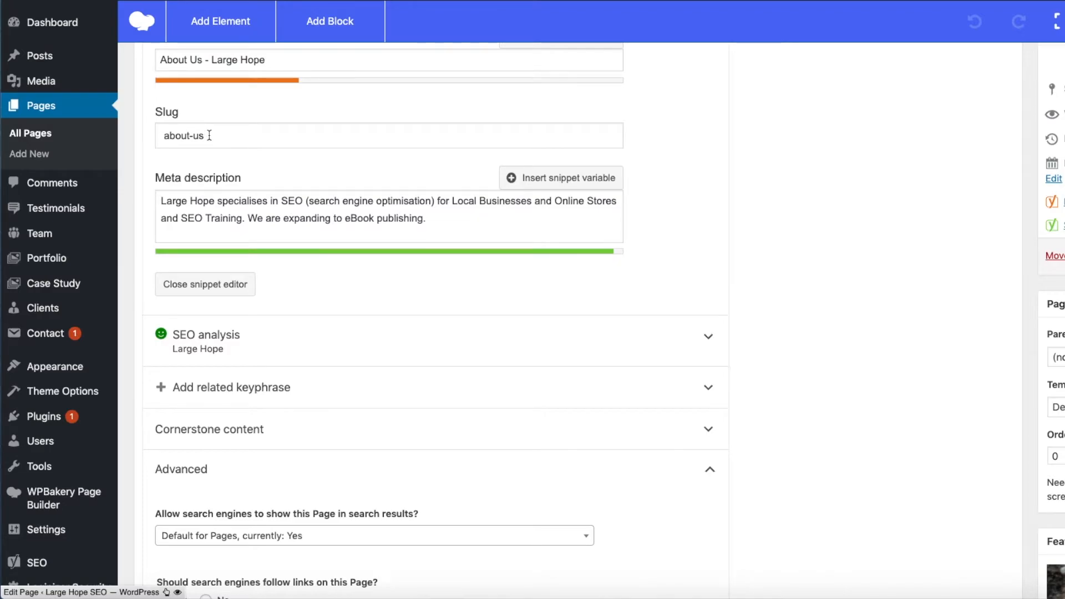
{"action": "left_click_drag", "start_coordinate": [205, 136], "coordinate": [164, 136]}
Step: Return to the Advanced section and place the cursor in the Canonical URL field
{"action": "scroll", "coordinate": [532, 386], "scroll_direction": "down", "scroll_amount": 5}
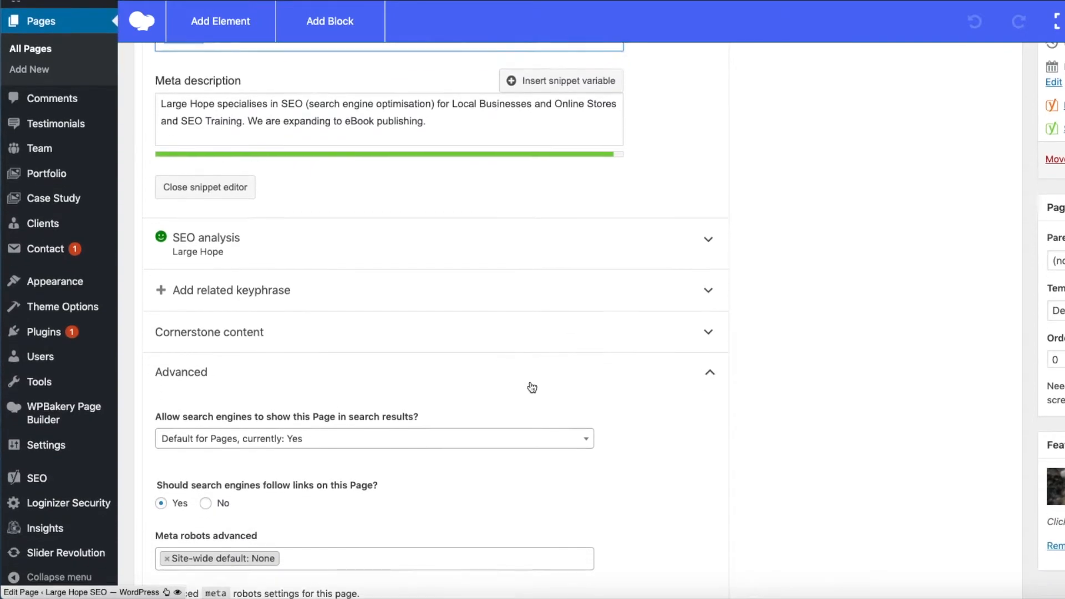
{"action": "scroll", "coordinate": [530, 386], "scroll_direction": "up", "scroll_amount": 1}
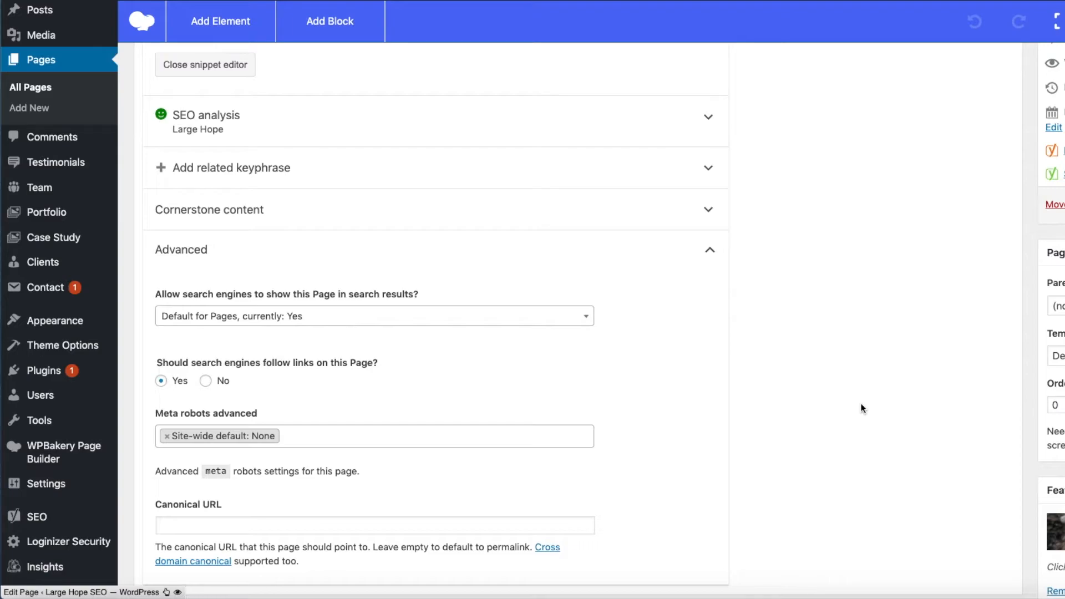
{"action": "left_click", "coordinate": [170, 526]}
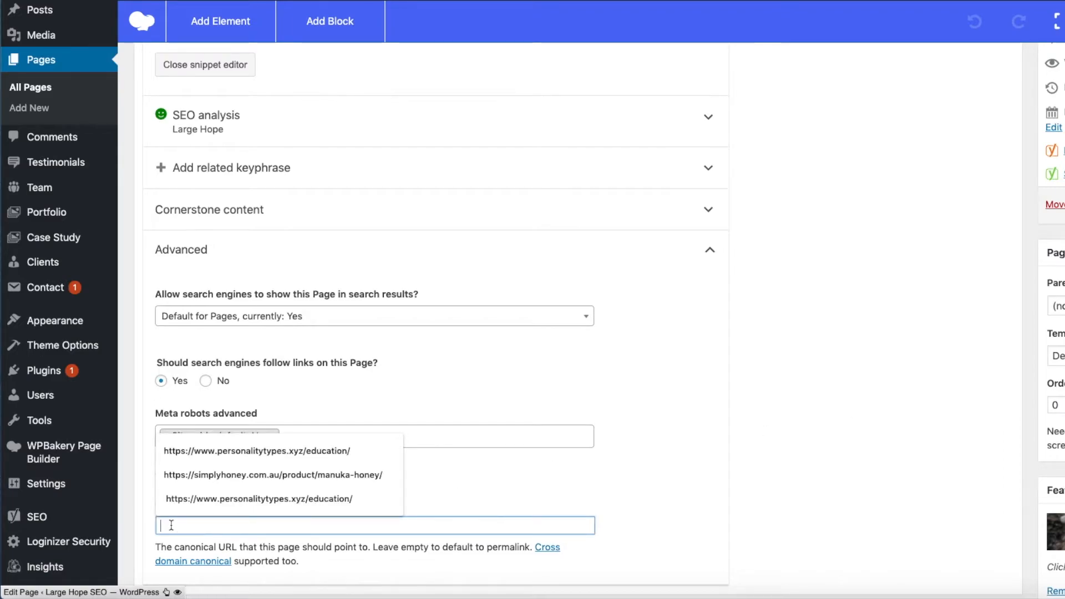
Step: Dismiss the Canonical URL suggestions without choosing one and highlight the slug about-us in the snippet editor
{"action": "left_click", "coordinate": [784, 469]}
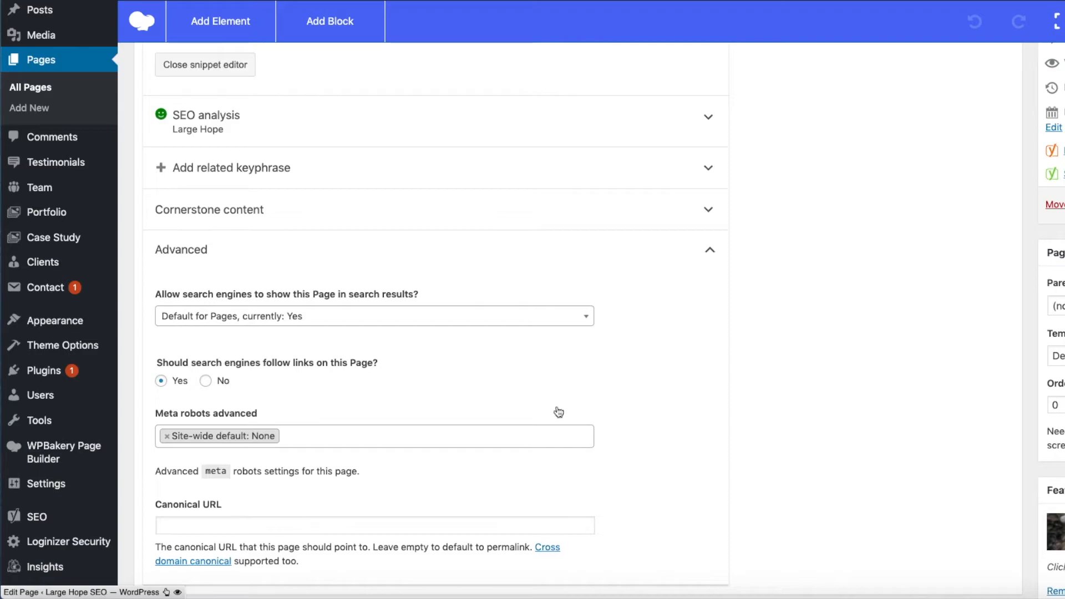
{"action": "left_click", "coordinate": [176, 526]}
{"action": "left_click", "coordinate": [816, 476]}
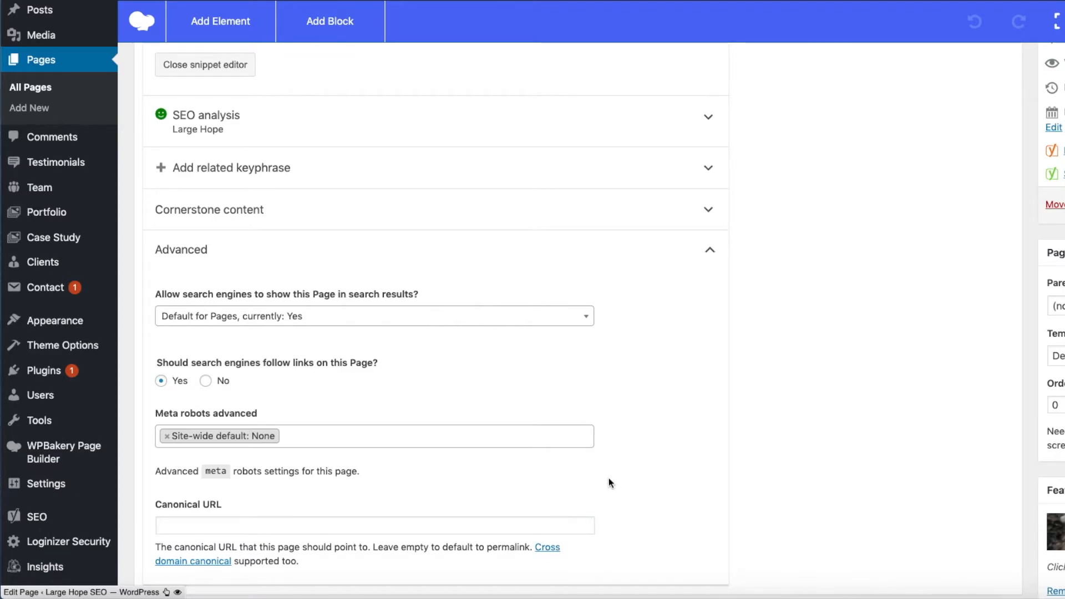
{"action": "scroll", "coordinate": [610, 484], "scroll_direction": "up", "scroll_amount": 5}
{"action": "scroll", "coordinate": [610, 485], "scroll_direction": "up", "scroll_amount": 1}
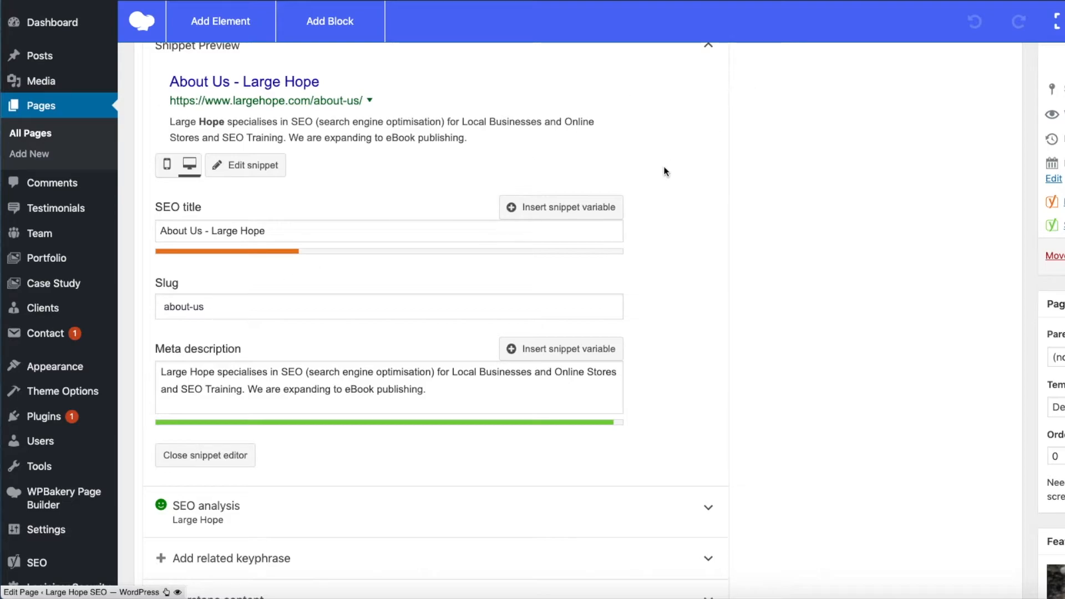
{"action": "left_click_drag", "start_coordinate": [221, 310], "coordinate": [162, 305]}
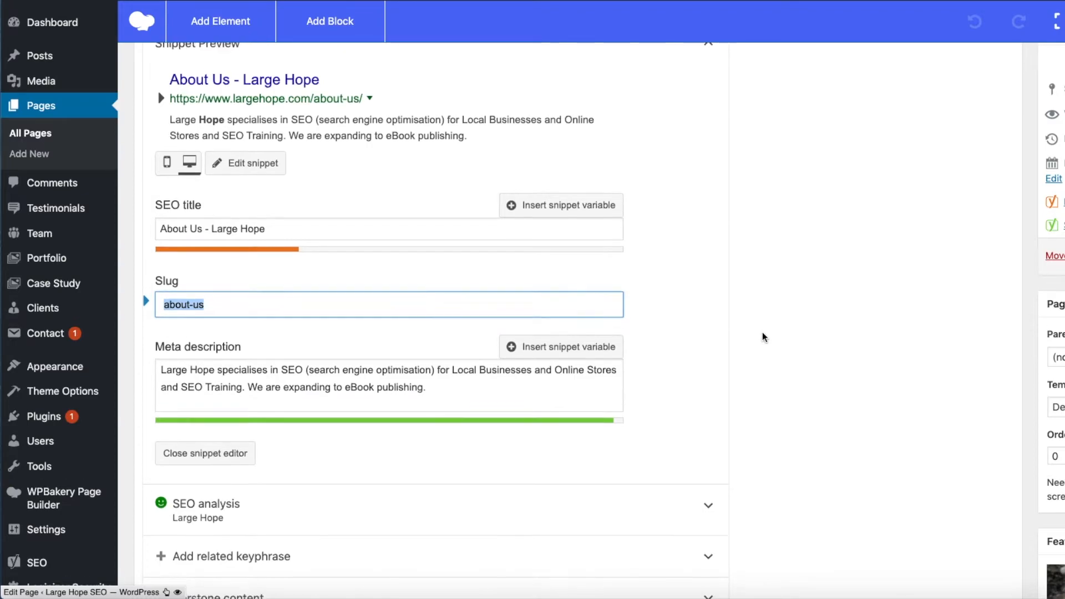
{"action": "scroll", "coordinate": [763, 337], "scroll_direction": "down", "scroll_amount": 1}
{"action": "scroll", "coordinate": [764, 337], "scroll_direction": "down", "scroll_amount": 5}
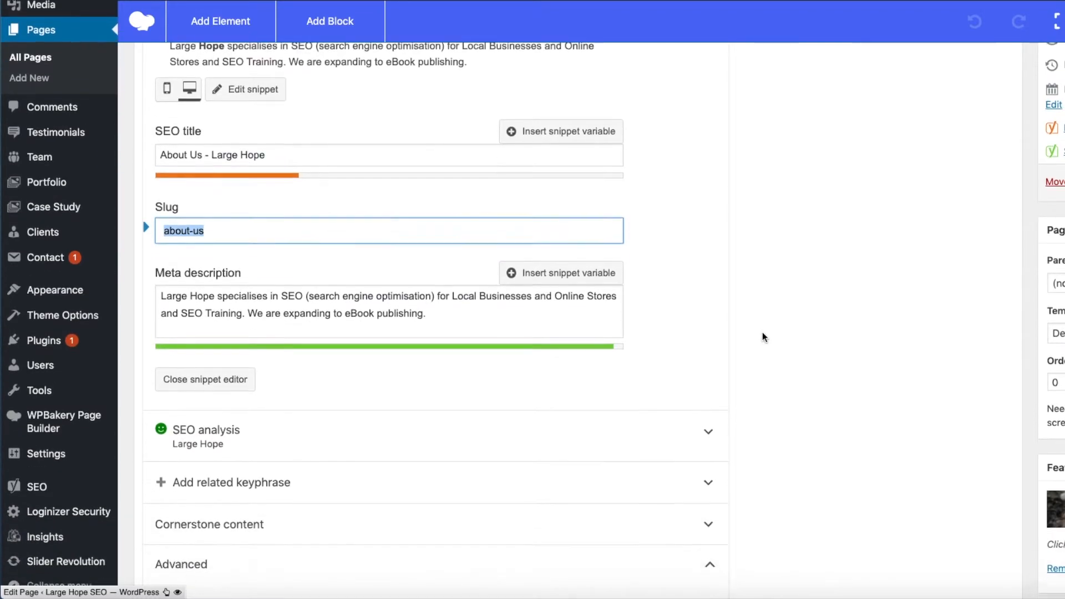
{"action": "scroll", "coordinate": [763, 336], "scroll_direction": "down", "scroll_amount": 8}
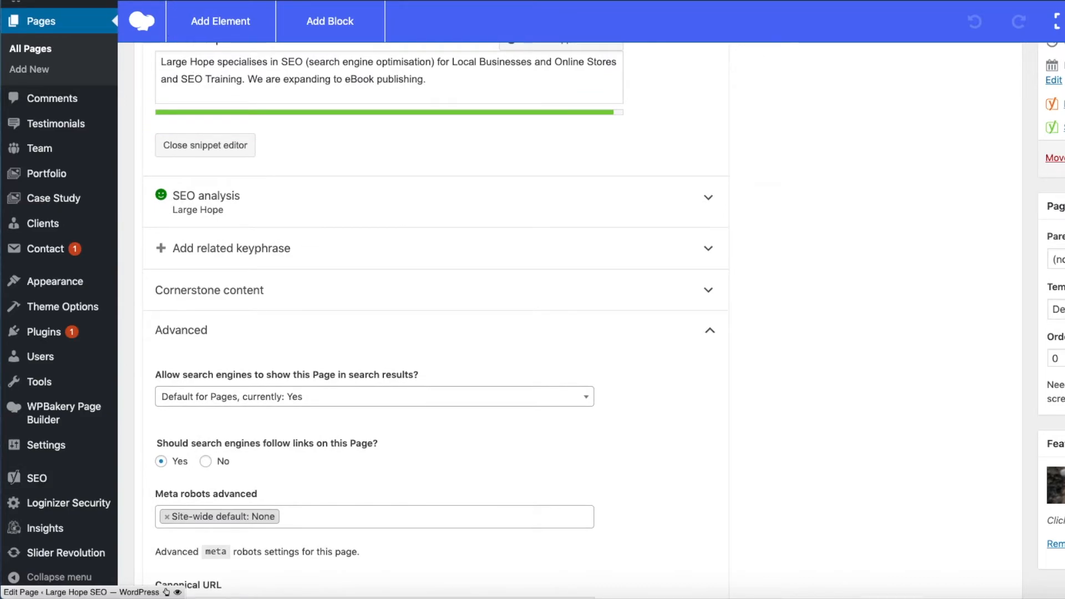
{"action": "scroll", "coordinate": [392, 433], "scroll_direction": "down", "scroll_amount": 10}
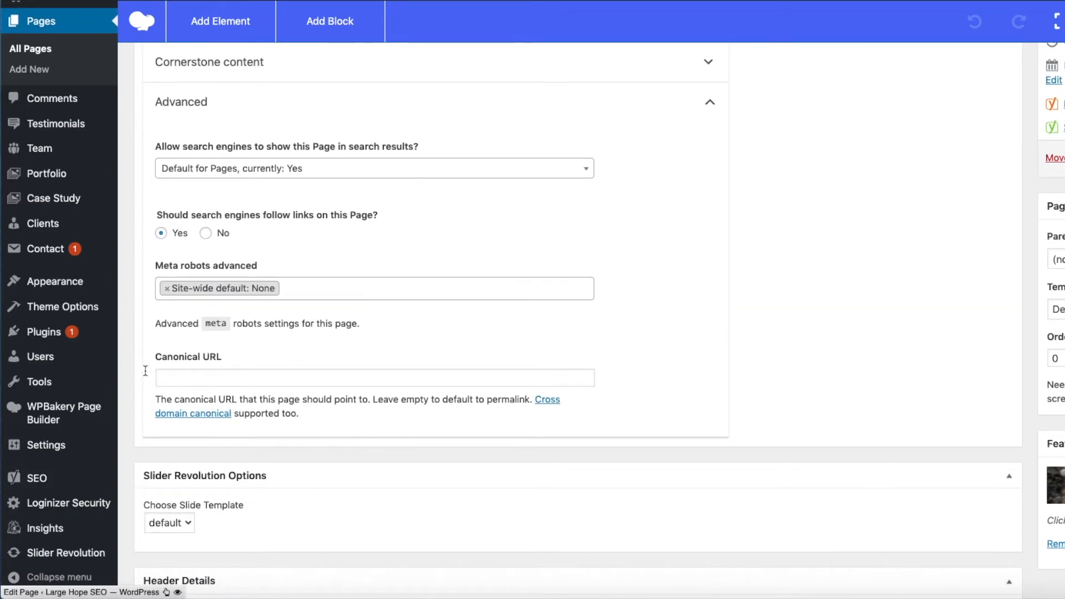
{"action": "left_click", "coordinate": [178, 380]}
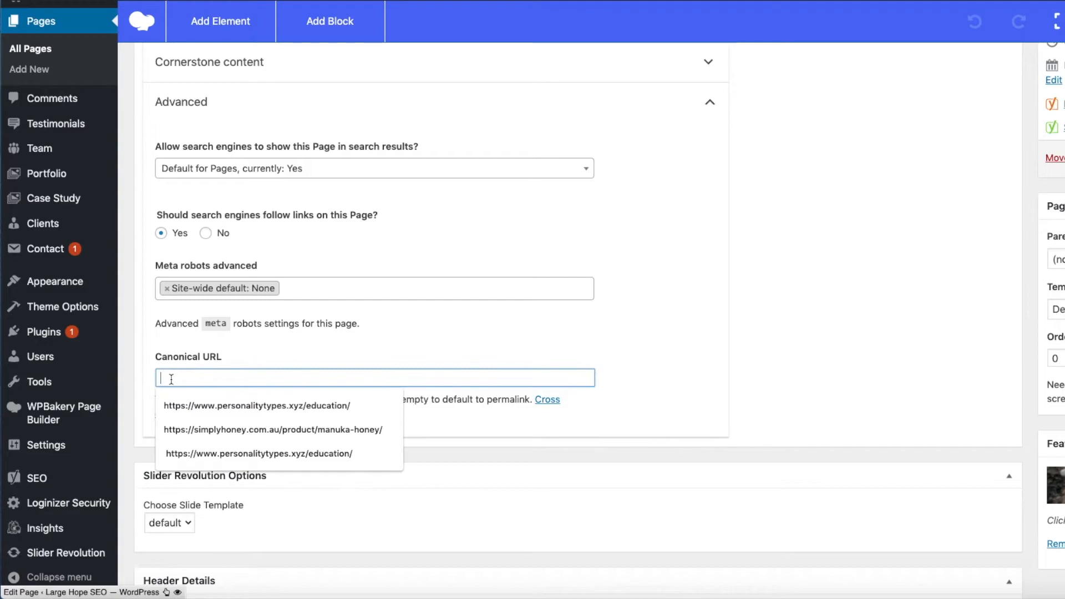
{"action": "left_click", "coordinate": [225, 406]}
{"action": "left_click_drag", "start_coordinate": [381, 378], "coordinate": [321, 378]}
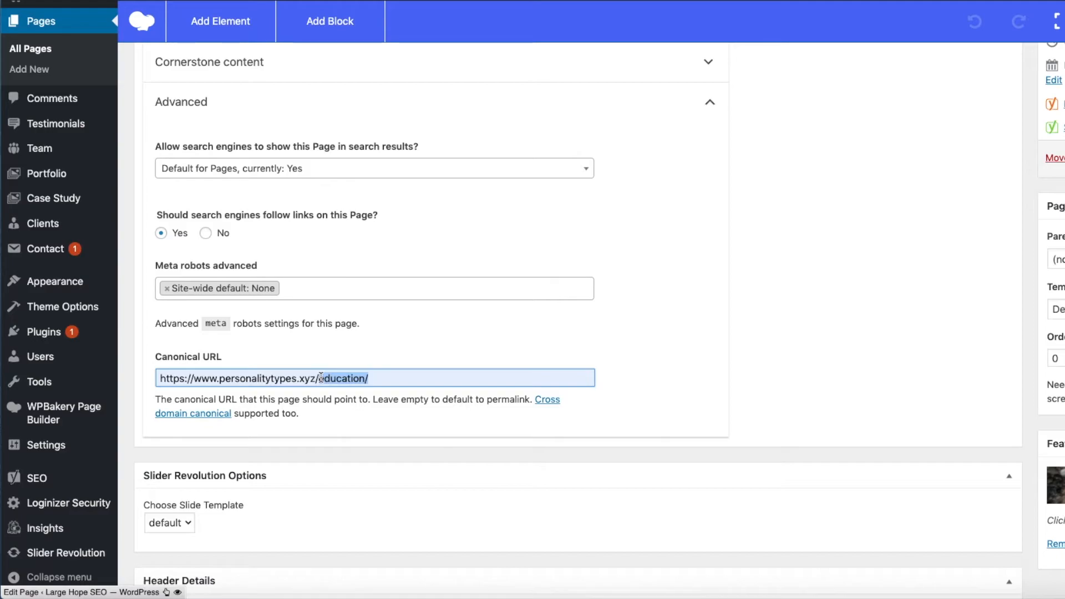
{"action": "left_click_drag", "start_coordinate": [387, 378], "coordinate": [151, 379]}
{"action": "key", "text": "BackSpace"}
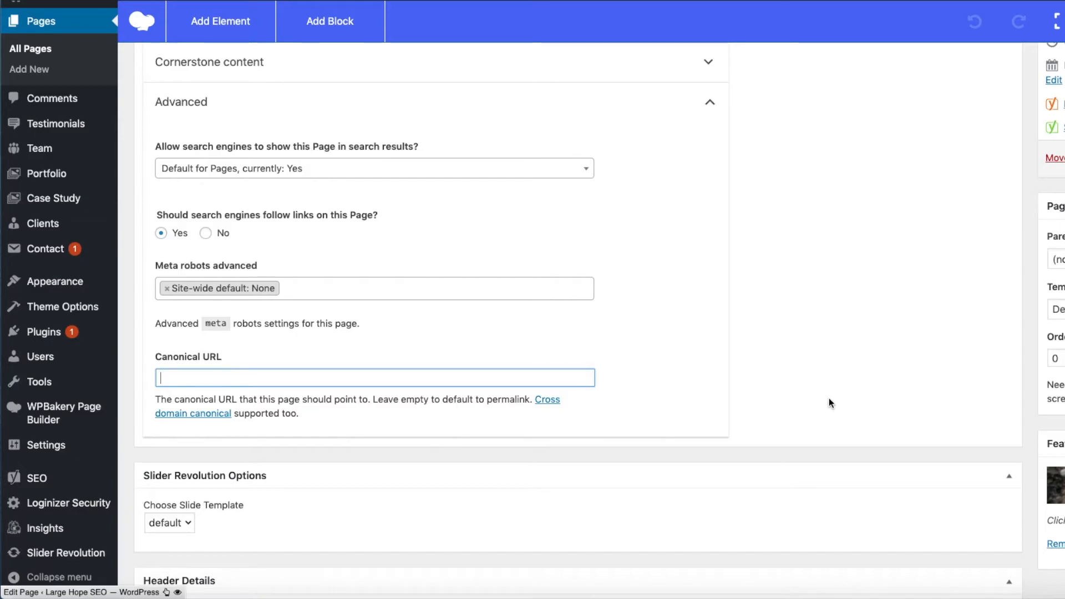
Step: Open the help article on the focus keyphrase and return to the About Us page editor
{"action": "scroll", "coordinate": [829, 399], "scroll_direction": "up", "scroll_amount": 2}
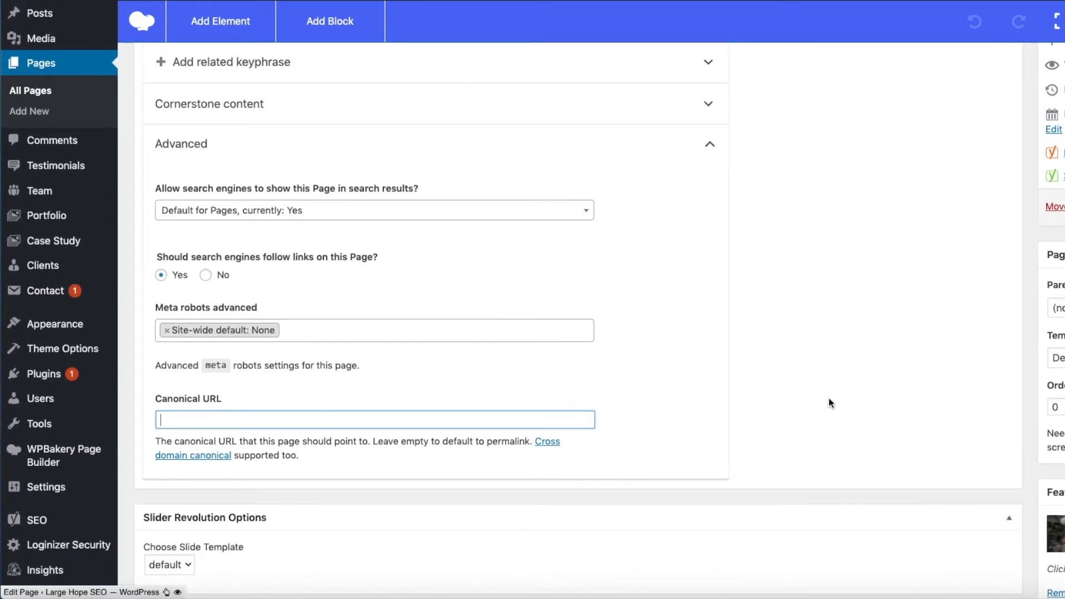
{"action": "scroll", "coordinate": [829, 399], "scroll_direction": "up", "scroll_amount": 8}
{"action": "scroll", "coordinate": [829, 398], "scroll_direction": "up", "scroll_amount": 10}
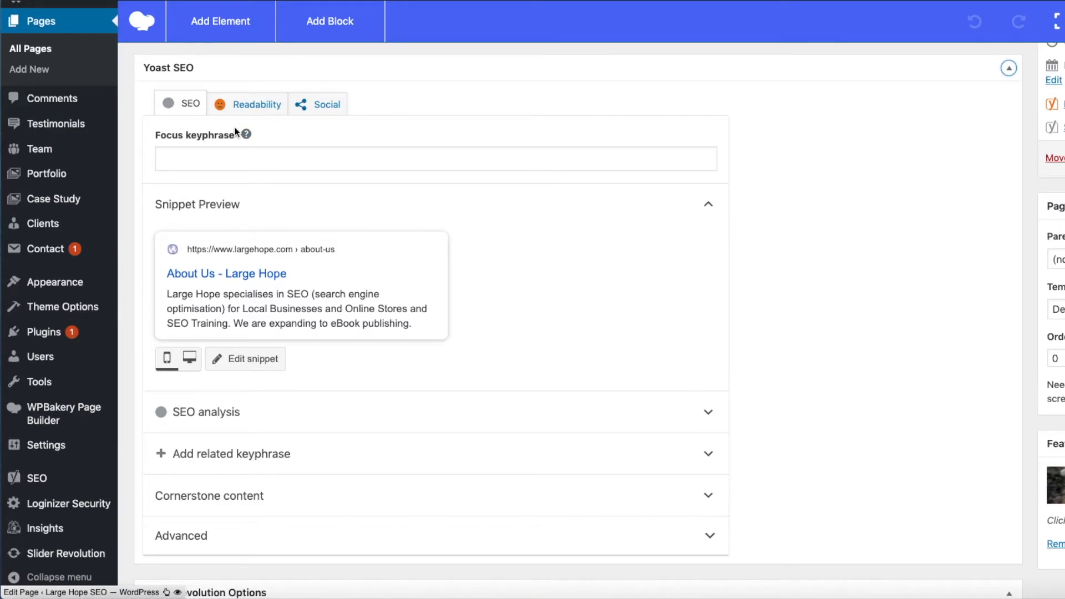
{"action": "left_click", "coordinate": [247, 137]}
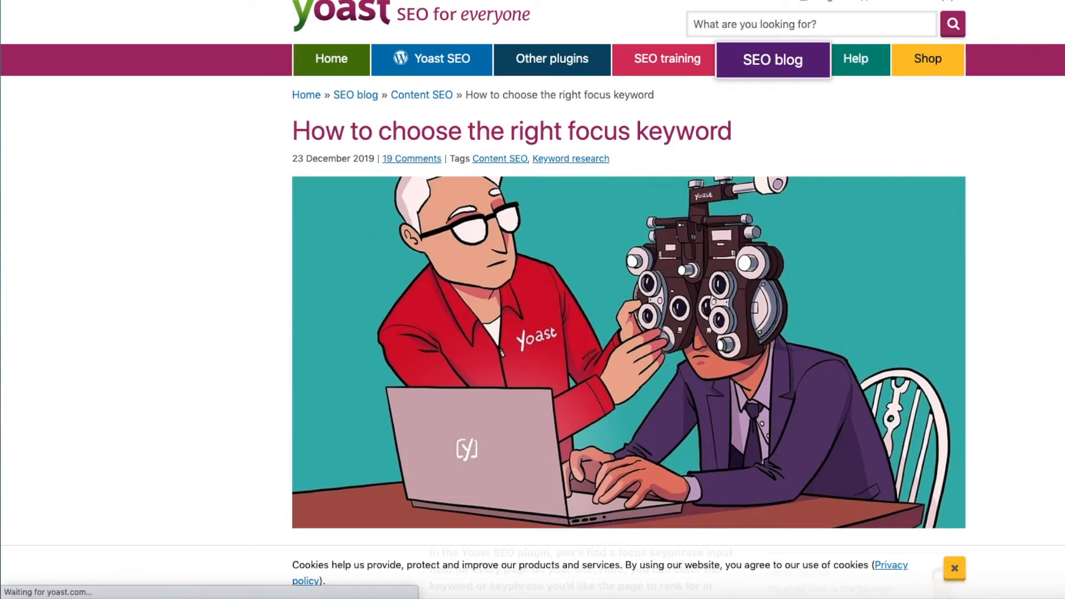
{"action": "key", "text": "ctrl+shift+Tab"}
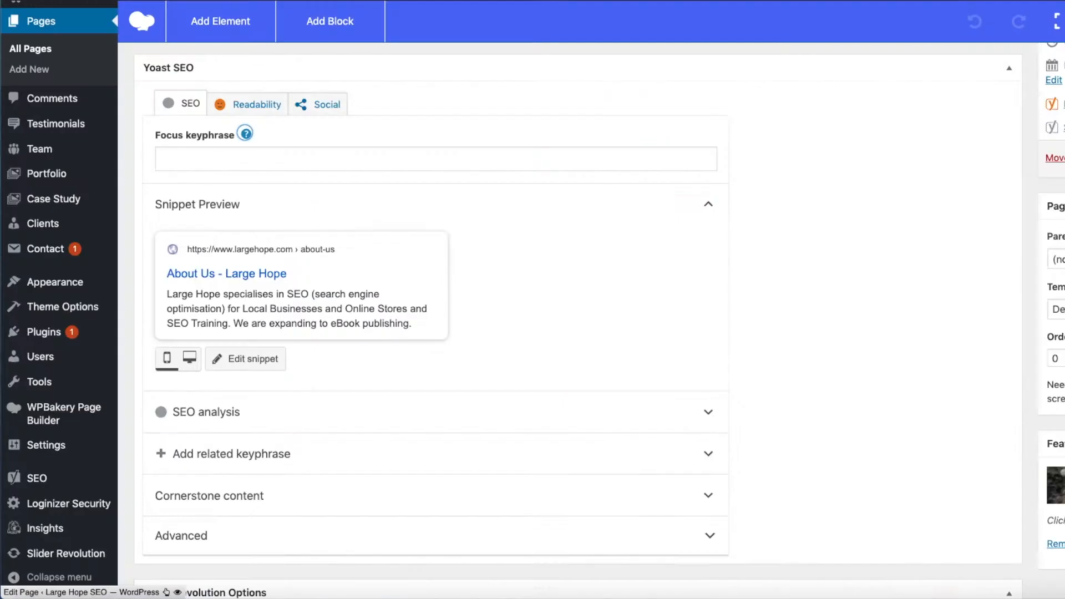
Step: Enter Large Hope as the About Us page's focus keyphrase and highlight it
{"action": "left_click", "coordinate": [178, 155]}
{"action": "type", "text": "L"}
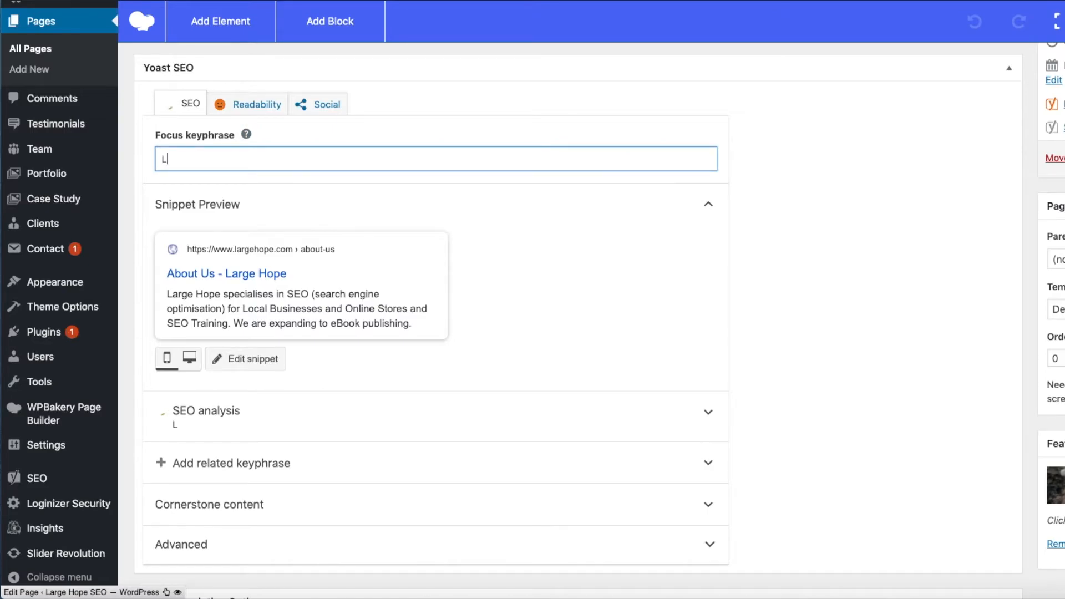
{"action": "type", "text": "arge Hope"}
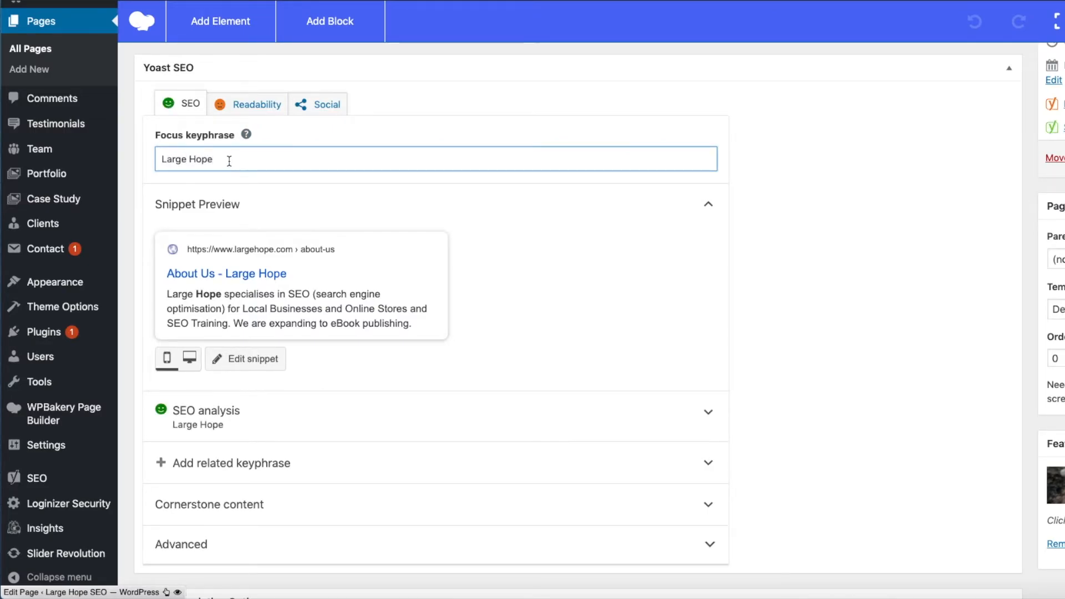
{"action": "left_click_drag", "start_coordinate": [222, 158], "coordinate": [161, 159]}
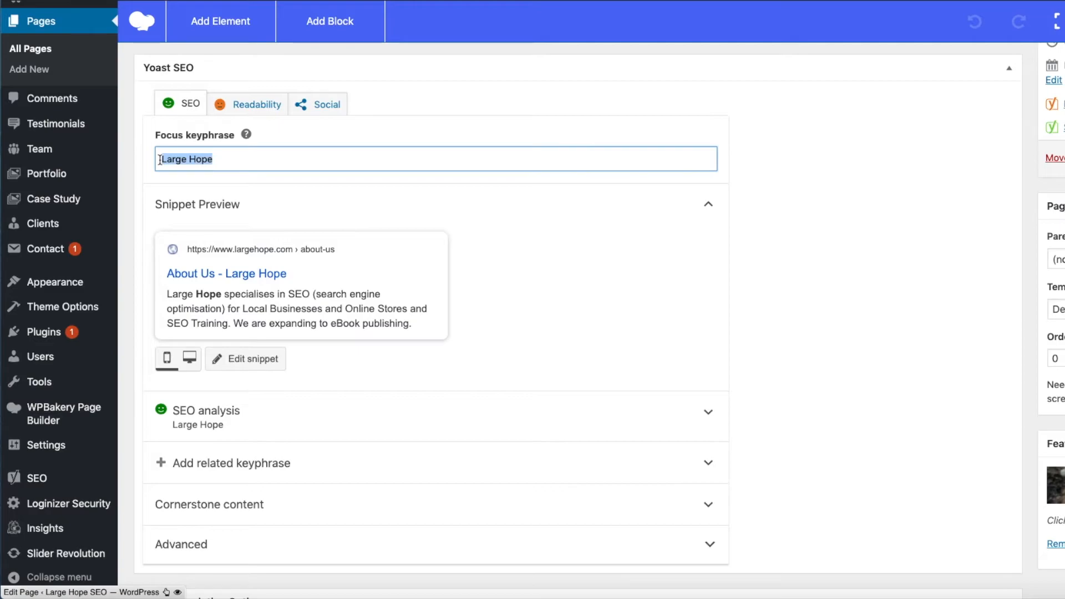
{"action": "left_click", "coordinate": [236, 160]}
{"action": "left_click_drag", "start_coordinate": [230, 159], "coordinate": [160, 158]}
Step: Expand the SEO analysis for the focus keyphrase and examine its problems, improvements and good results
{"action": "left_click", "coordinate": [285, 416]}
{"action": "scroll", "coordinate": [478, 405], "scroll_direction": "down", "scroll_amount": 5}
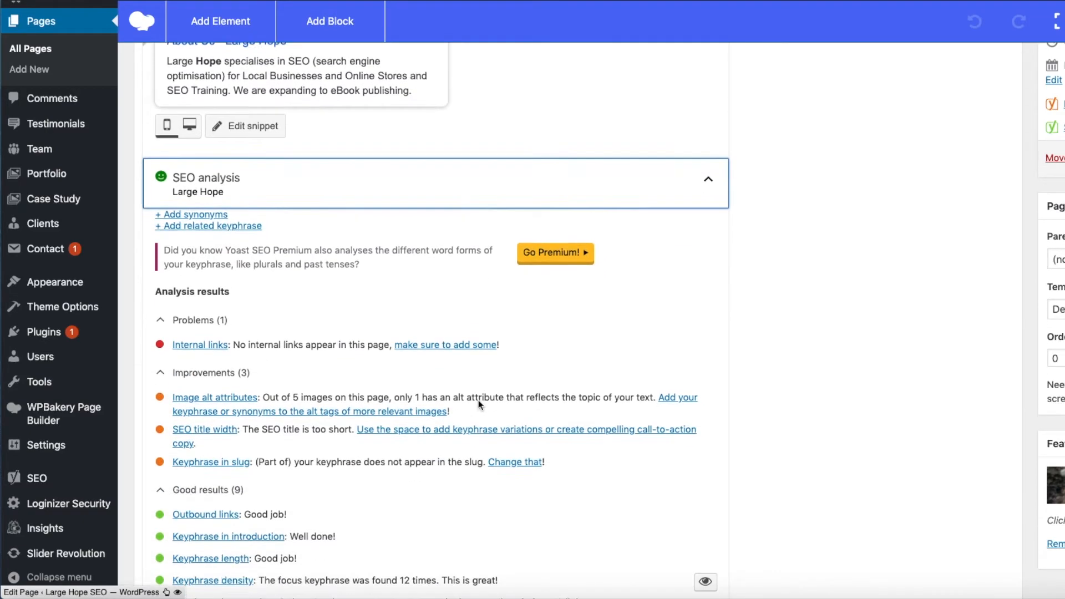
{"action": "scroll", "coordinate": [336, 333], "scroll_direction": "up", "scroll_amount": 8}
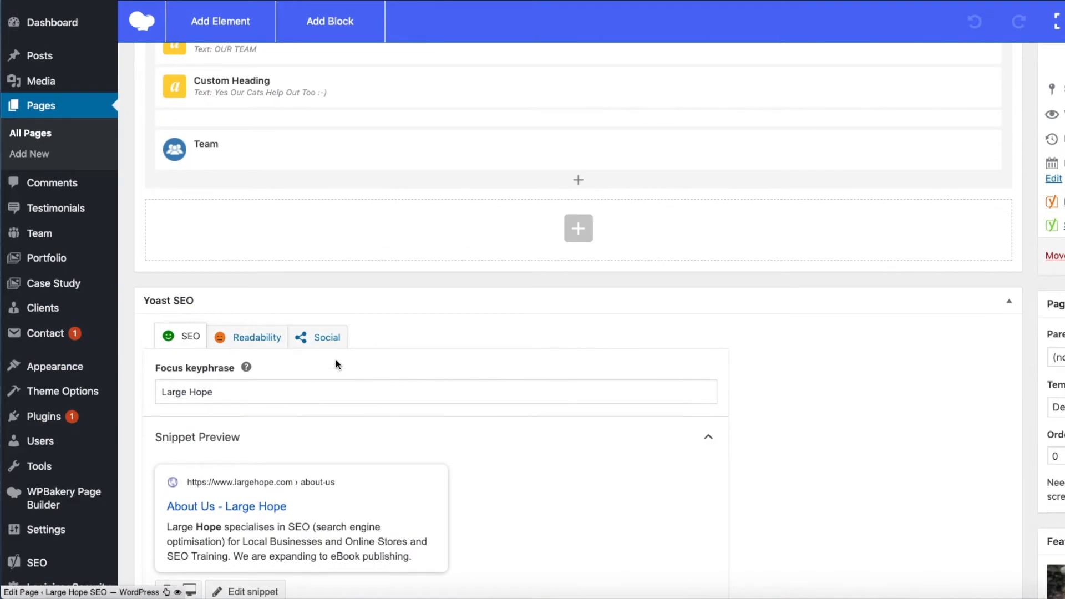
{"action": "scroll", "coordinate": [336, 364], "scroll_direction": "down", "scroll_amount": 9}
{"action": "scroll", "coordinate": [336, 361], "scroll_direction": "down", "scroll_amount": 2}
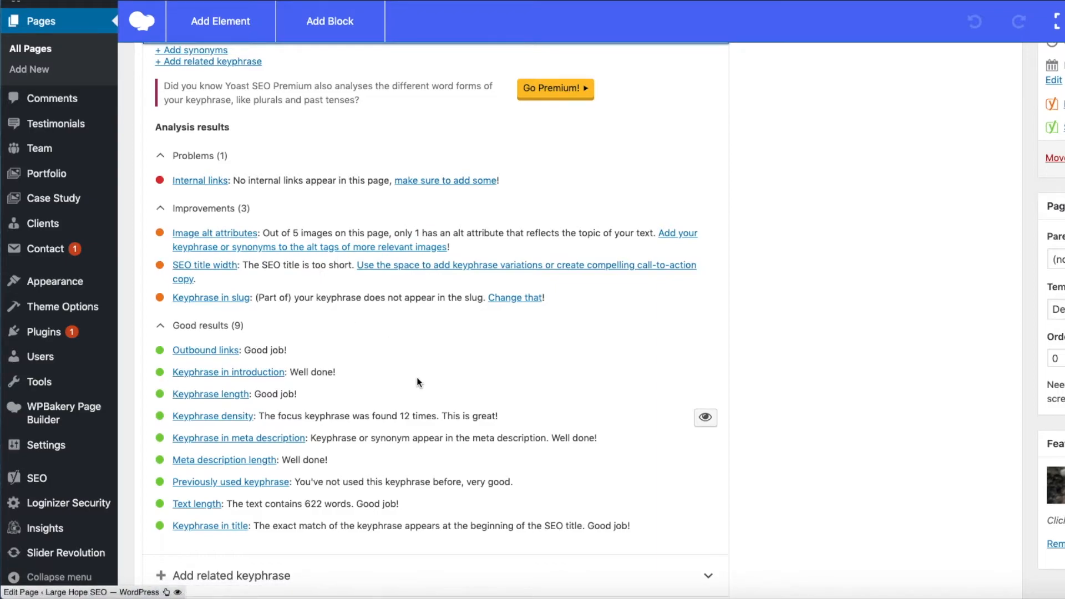
{"action": "scroll", "coordinate": [417, 377], "scroll_direction": "up", "scroll_amount": 2}
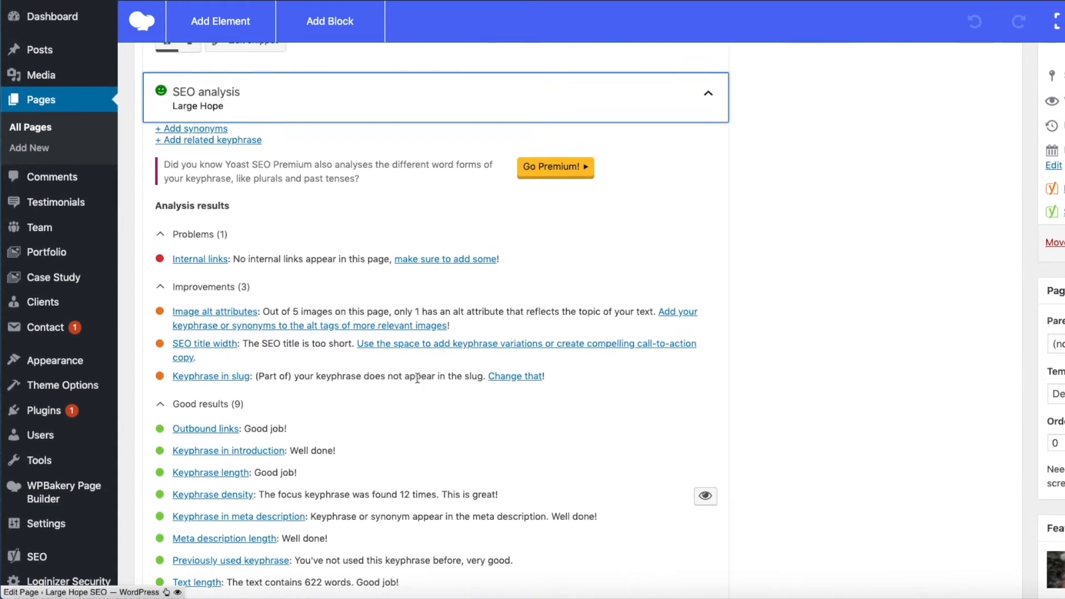
{"action": "scroll", "coordinate": [417, 378], "scroll_direction": "down", "scroll_amount": 2}
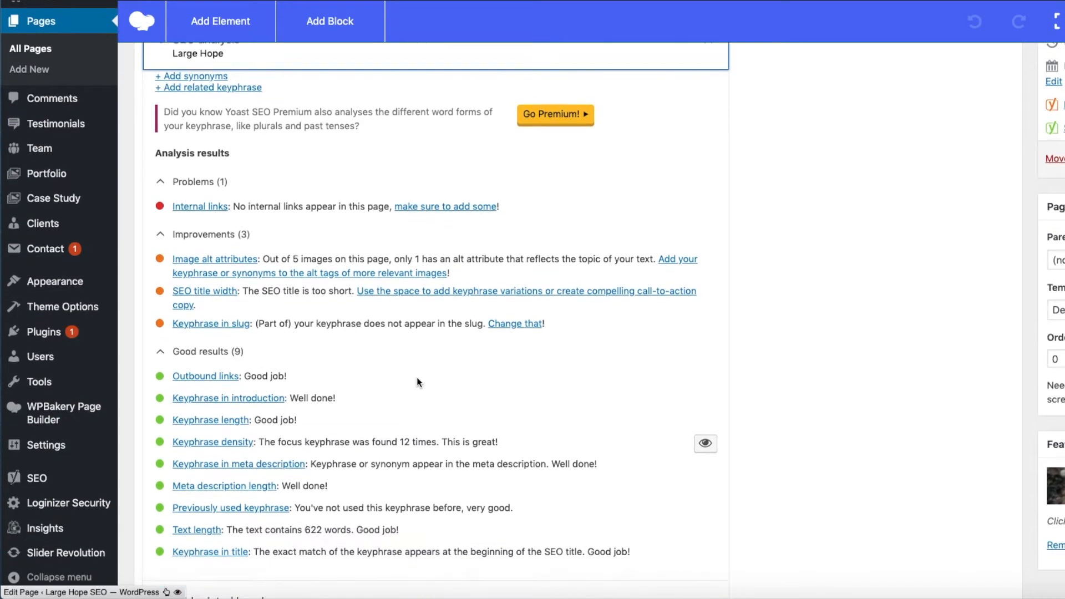
{"action": "scroll", "coordinate": [417, 379], "scroll_direction": "up", "scroll_amount": 1}
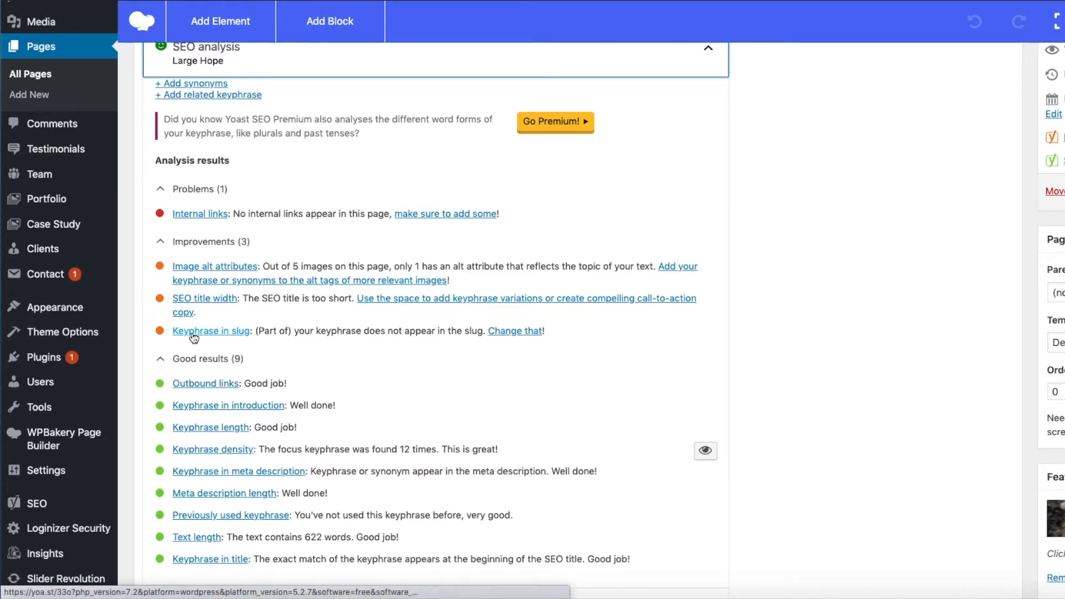
Step: Open the snippet editor and highlight the SEO title, followed by only its Large Hope part
{"action": "scroll", "coordinate": [385, 364], "scroll_direction": "up", "scroll_amount": 5}
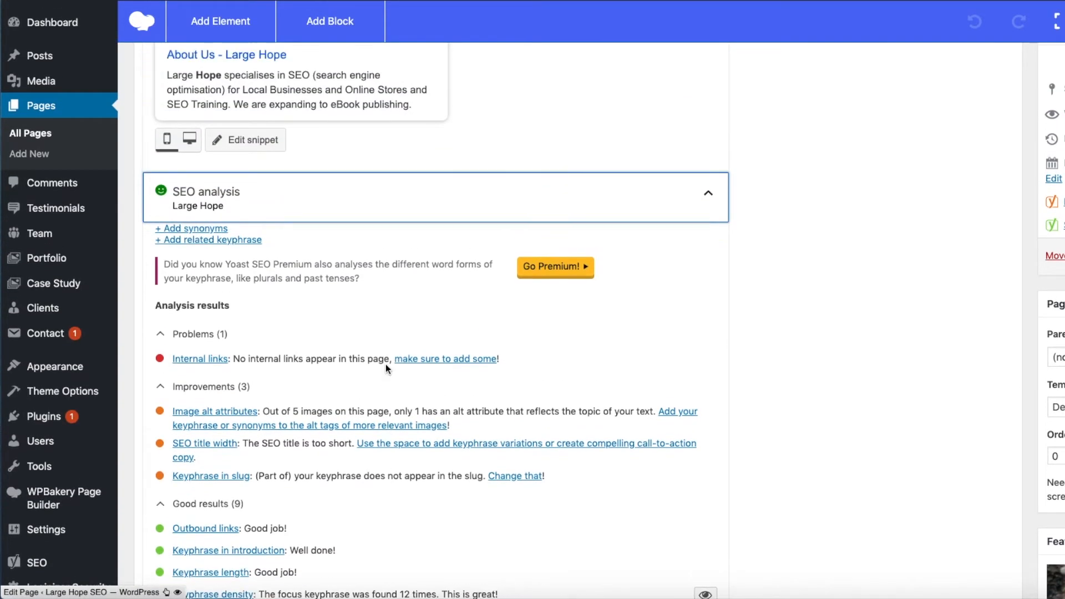
{"action": "scroll", "coordinate": [386, 364], "scroll_direction": "up", "scroll_amount": 4}
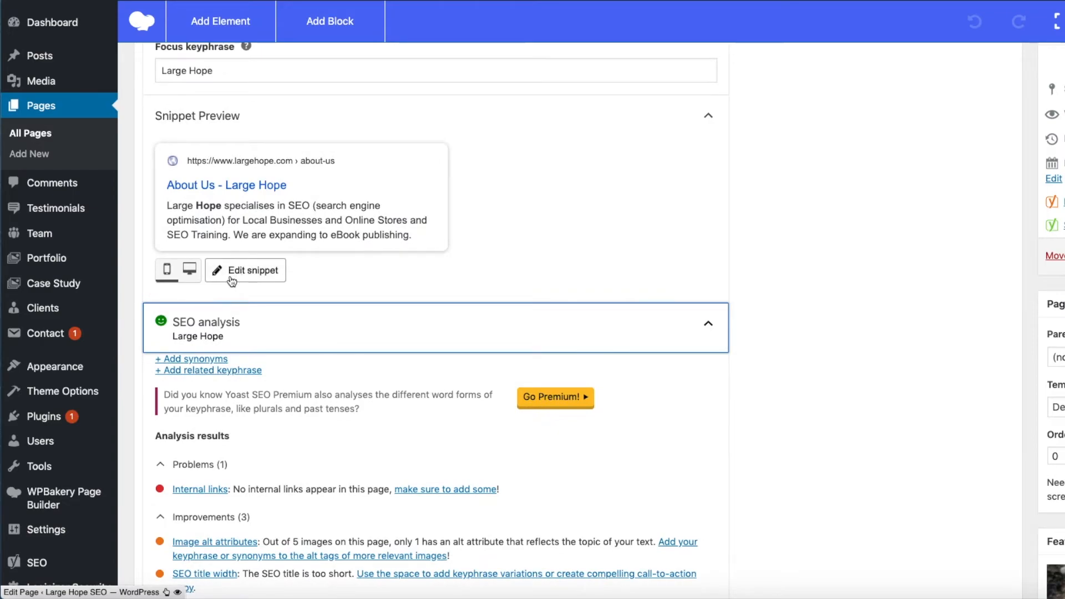
{"action": "left_click", "coordinate": [252, 274]}
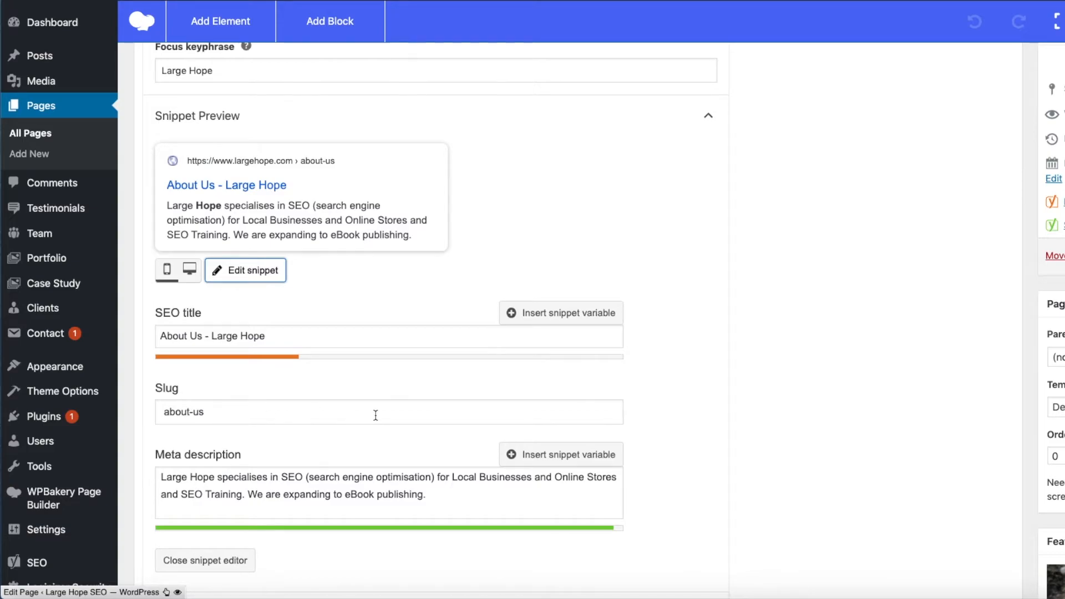
{"action": "scroll", "coordinate": [375, 414], "scroll_direction": "down", "scroll_amount": 3}
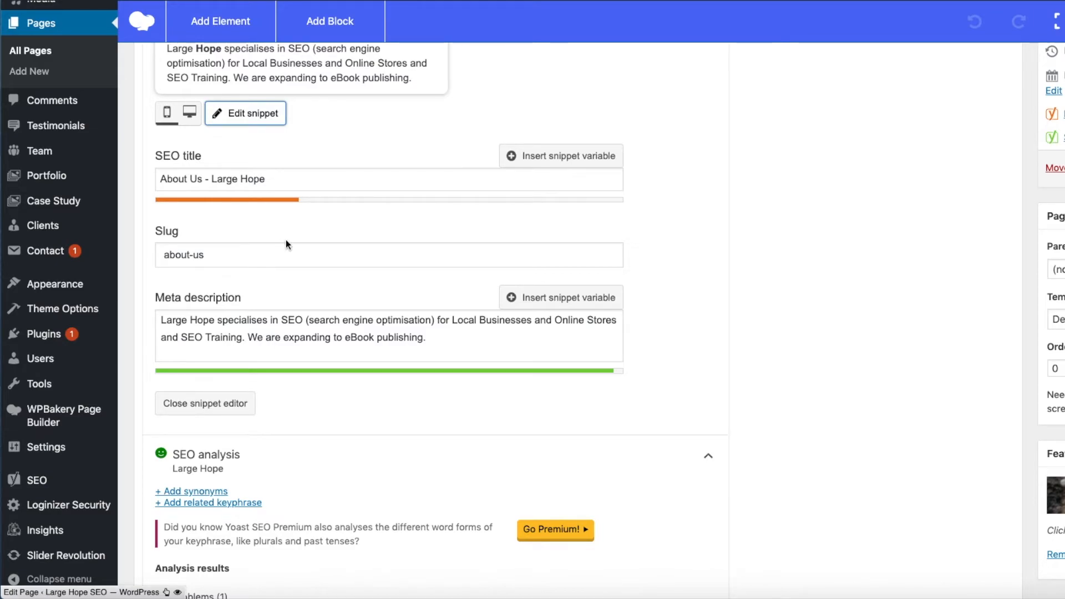
{"action": "scroll", "coordinate": [388, 280], "scroll_direction": "up", "scroll_amount": 1}
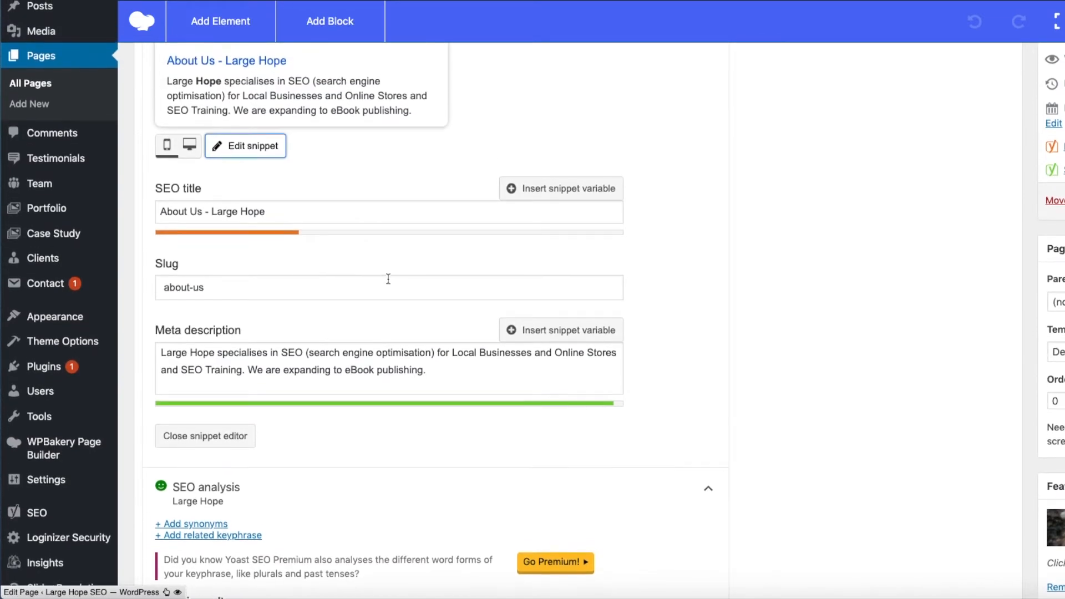
{"action": "scroll", "coordinate": [388, 279], "scroll_direction": "up", "scroll_amount": 1}
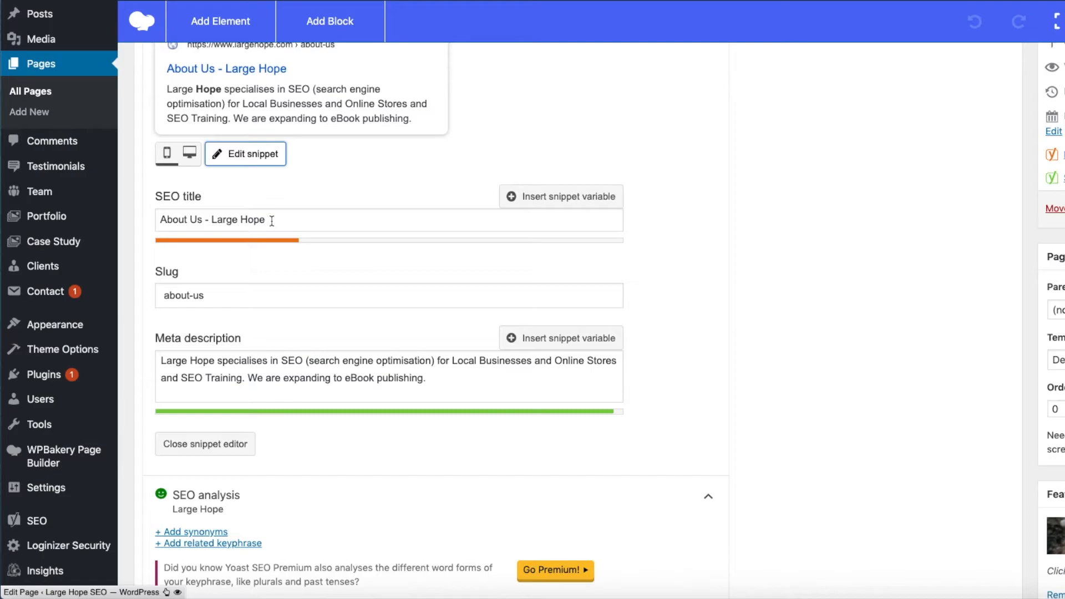
{"action": "left_click_drag", "start_coordinate": [272, 220], "coordinate": [157, 218]}
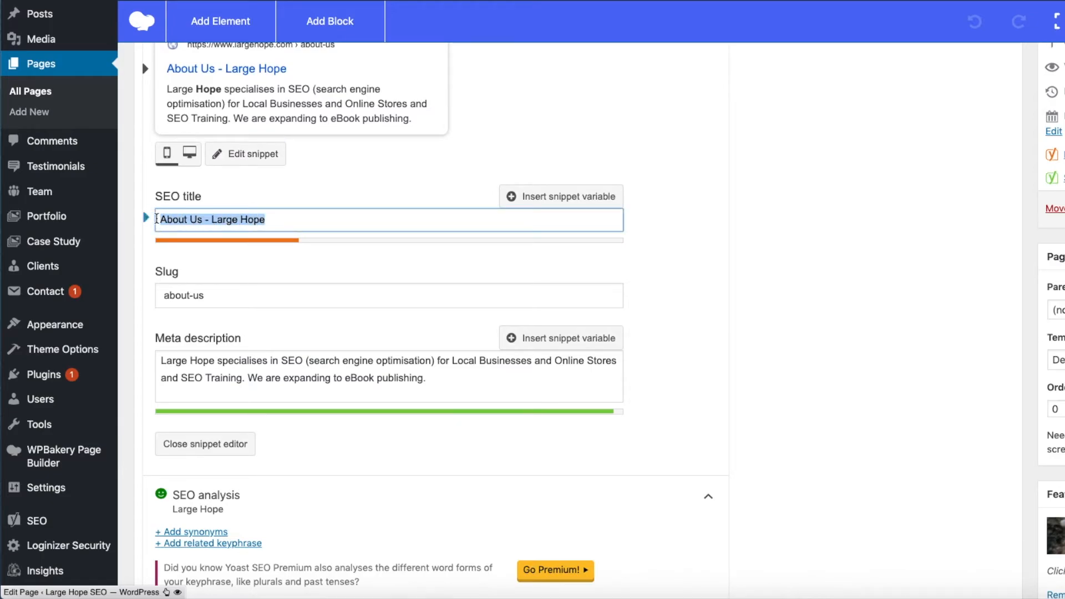
{"action": "left_click_drag", "start_coordinate": [275, 220], "coordinate": [211, 221]}
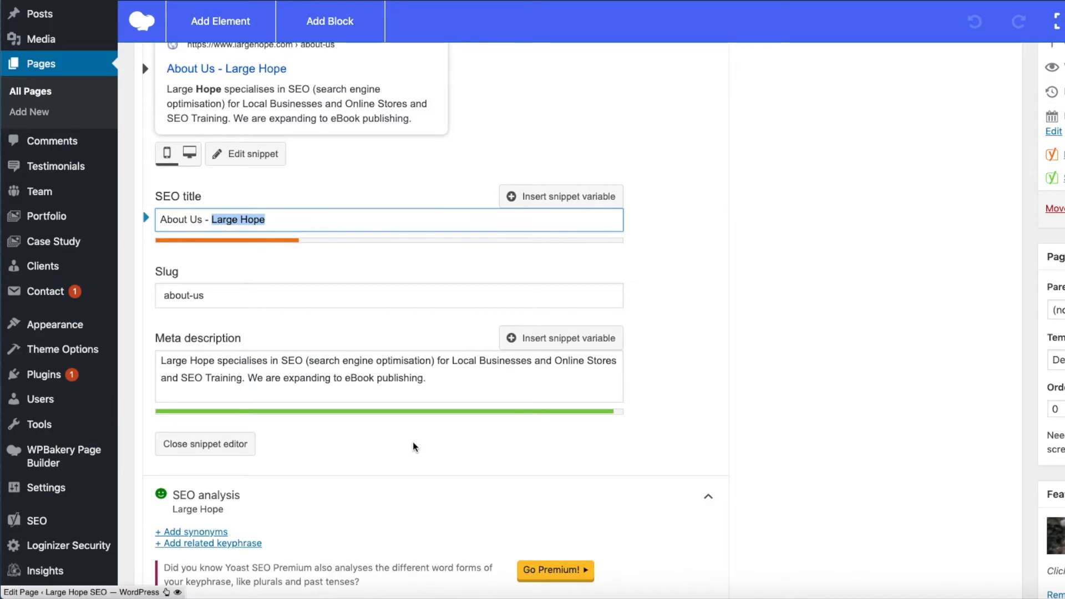
Step: Highlight the full SEO title About Us - Large Hope again, followed by the slug about-us, and clear the selection
{"action": "scroll", "coordinate": [413, 446], "scroll_direction": "down", "scroll_amount": 3}
{"action": "left_click", "coordinate": [286, 127]}
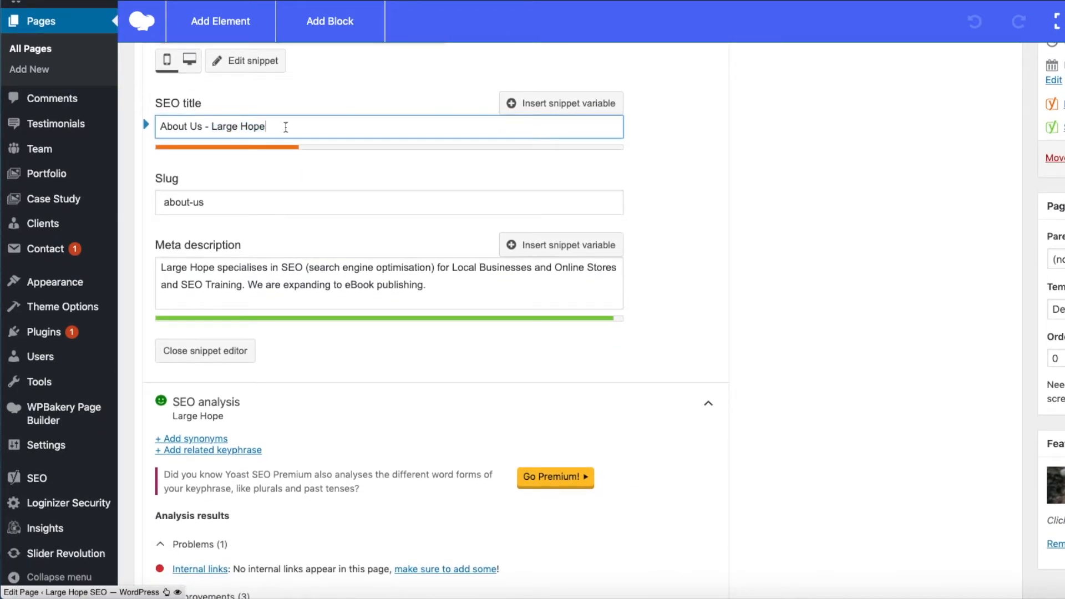
{"action": "left_click_drag", "start_coordinate": [296, 128], "coordinate": [157, 115]}
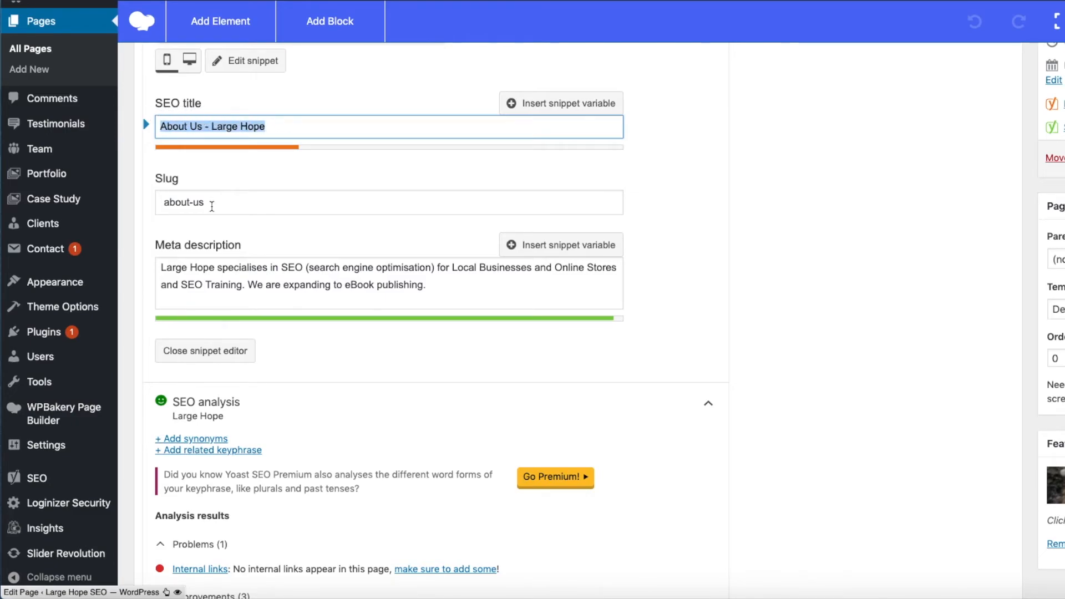
{"action": "left_click", "coordinate": [199, 202]}
{"action": "left_click_drag", "start_coordinate": [199, 202], "coordinate": [157, 201]}
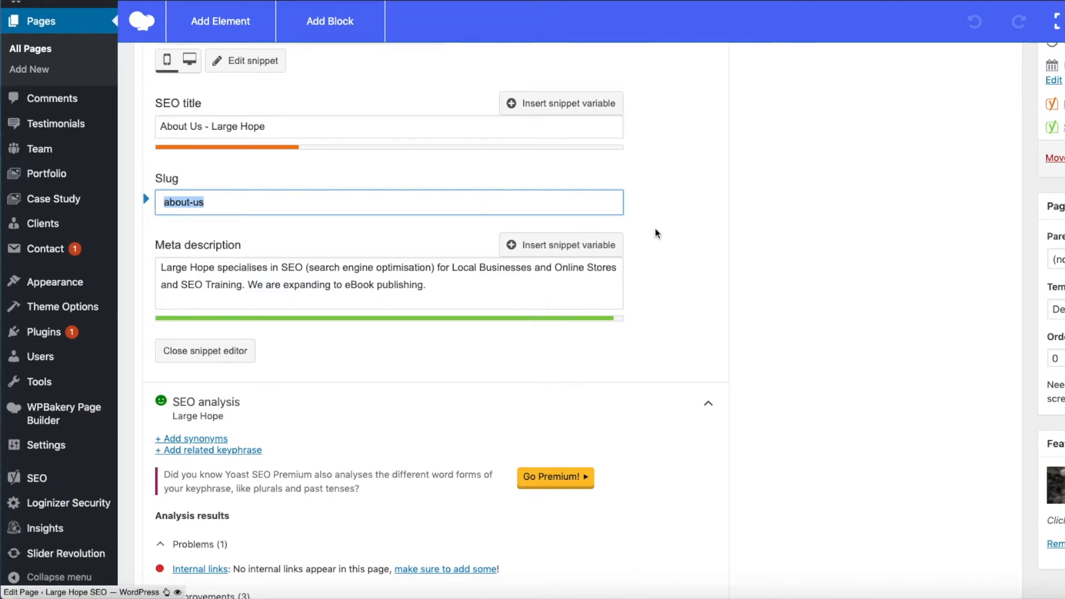
{"action": "left_click", "coordinate": [674, 250]}
{"action": "scroll", "coordinate": [674, 248], "scroll_direction": "down", "scroll_amount": 4}
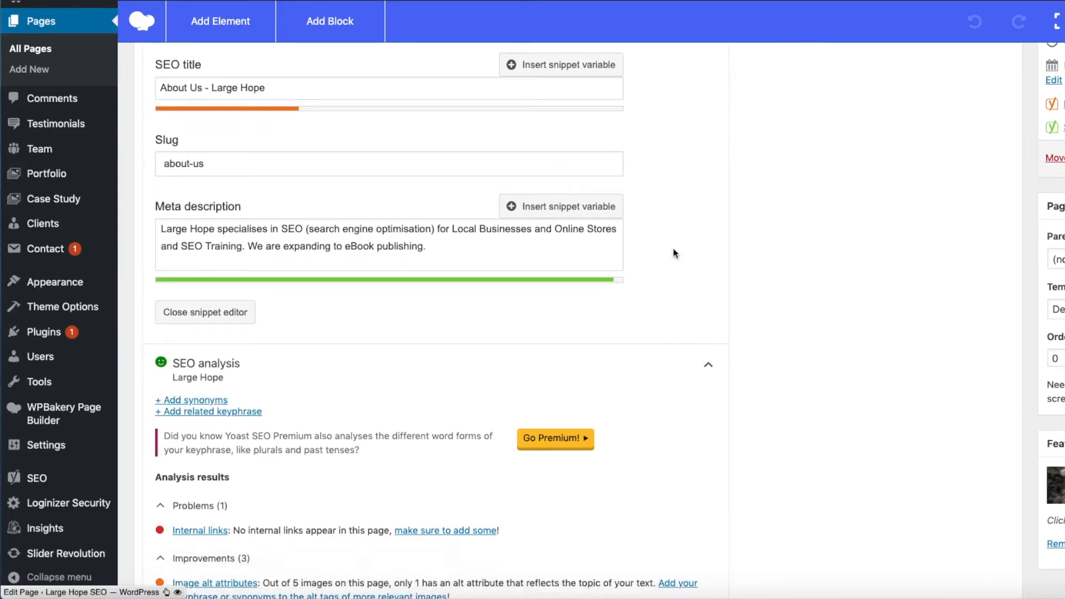
Step: Highlight all the entries under Improvements in the SEO analysis for Large Hope, and clear the selection
{"action": "scroll", "coordinate": [674, 247], "scroll_direction": "up", "scroll_amount": 1}
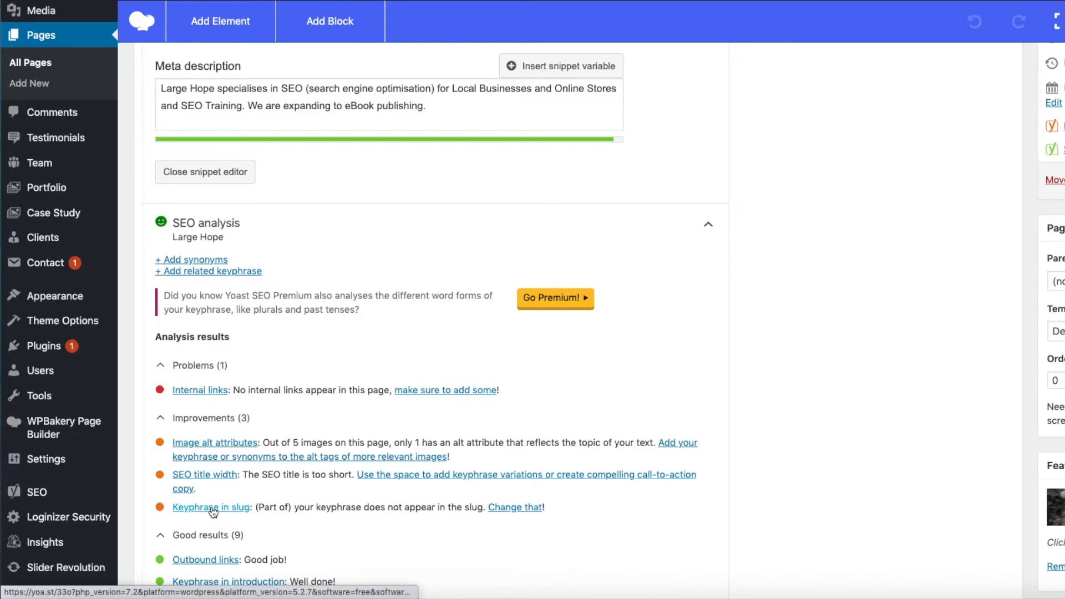
{"action": "scroll", "coordinate": [435, 418], "scroll_direction": "up", "scroll_amount": 8}
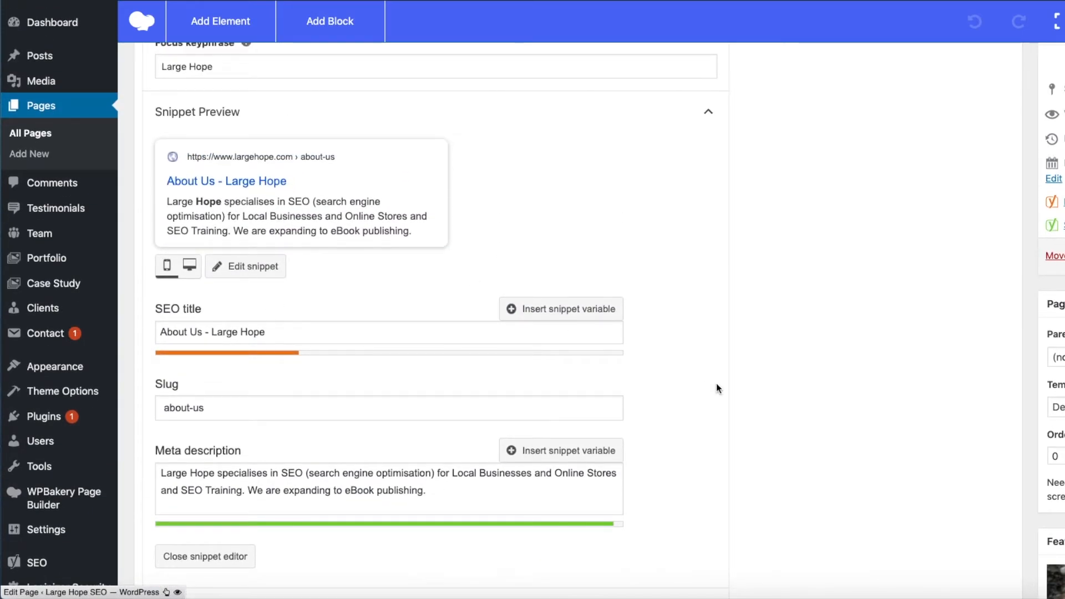
{"action": "scroll", "coordinate": [716, 387], "scroll_direction": "down", "scroll_amount": 10}
{"action": "left_click_drag", "start_coordinate": [590, 369], "coordinate": [183, 322]}
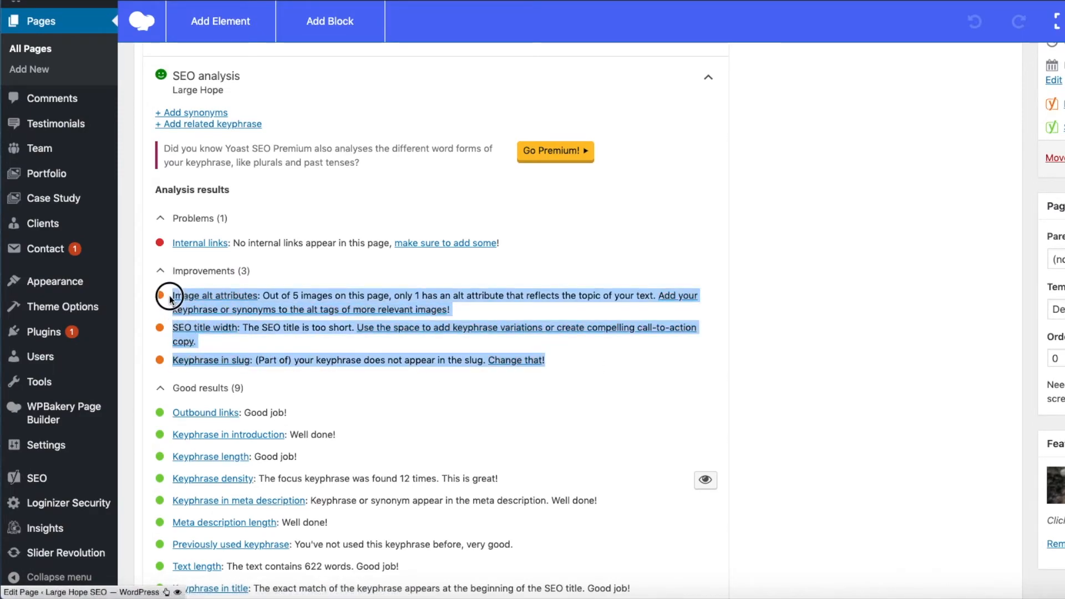
{"action": "left_click", "coordinate": [812, 321]}
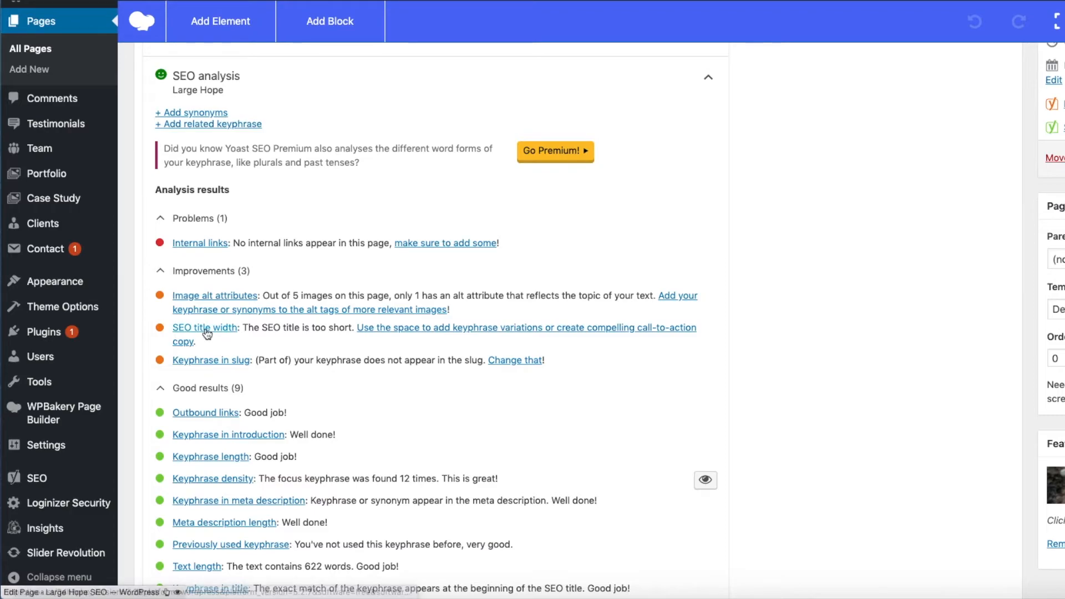
Step: Highlight the SEO title About Us - Large Hope, followed by the SEO title width remark under Improvements
{"action": "scroll", "coordinate": [608, 409], "scroll_direction": "up", "scroll_amount": 7}
{"action": "scroll", "coordinate": [609, 409], "scroll_direction": "up", "scroll_amount": 1}
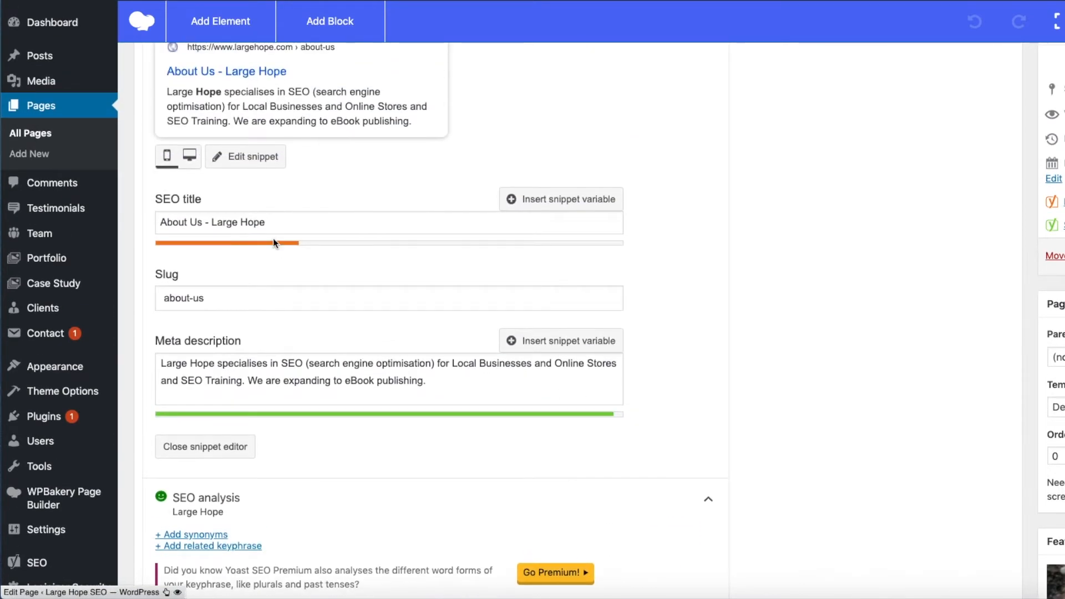
{"action": "left_click_drag", "start_coordinate": [277, 223], "coordinate": [148, 211]}
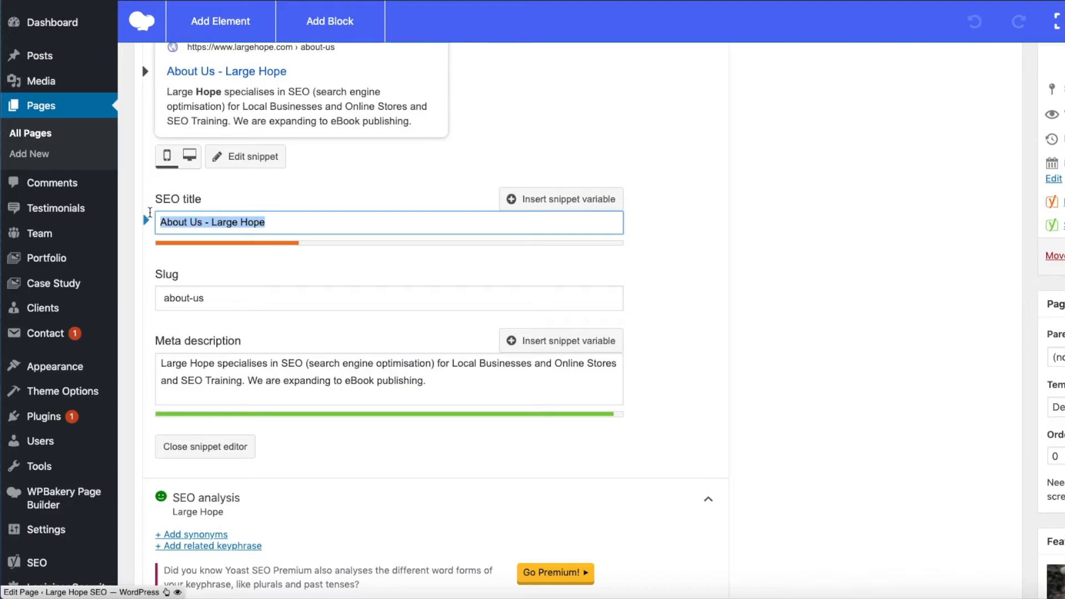
{"action": "scroll", "coordinate": [739, 310], "scroll_direction": "down", "scroll_amount": 3}
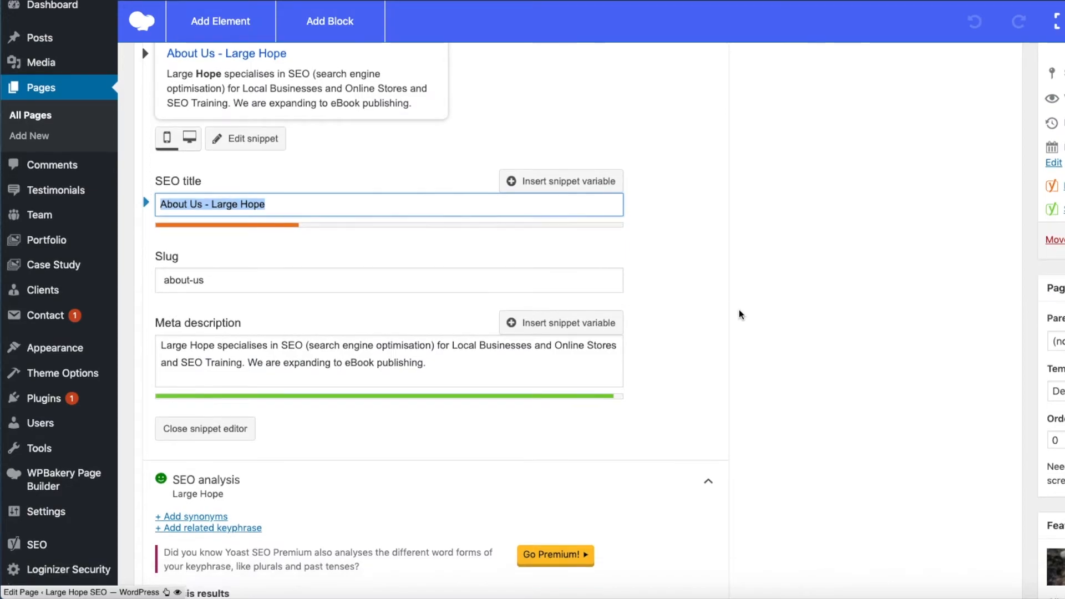
{"action": "scroll", "coordinate": [738, 310], "scroll_direction": "down", "scroll_amount": 3}
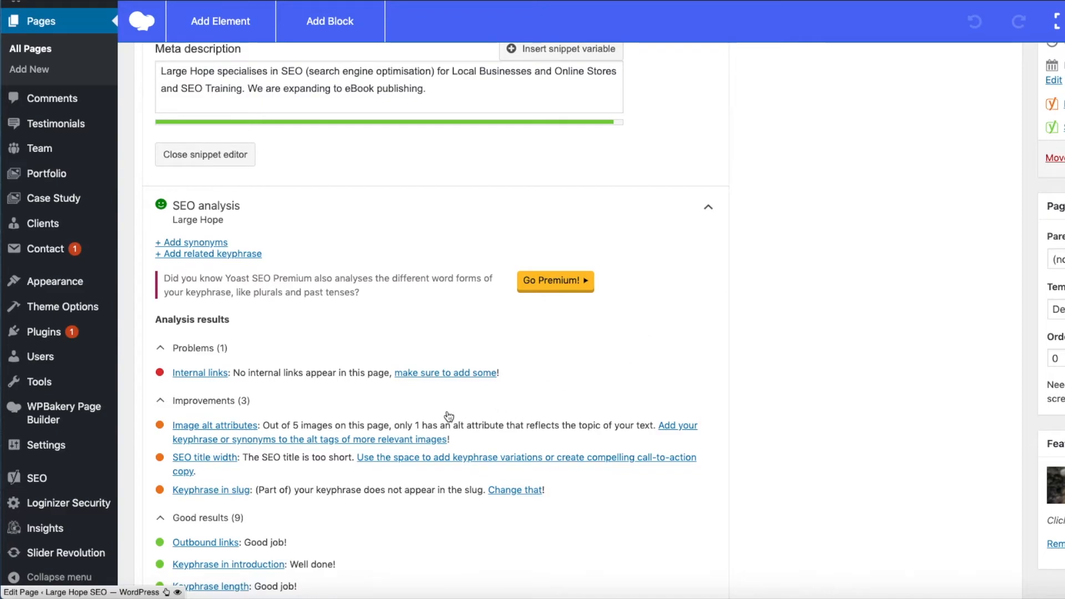
{"action": "left_click_drag", "start_coordinate": [243, 458], "coordinate": [195, 458]}
{"action": "left_click_drag", "start_coordinate": [355, 458], "coordinate": [243, 458]}
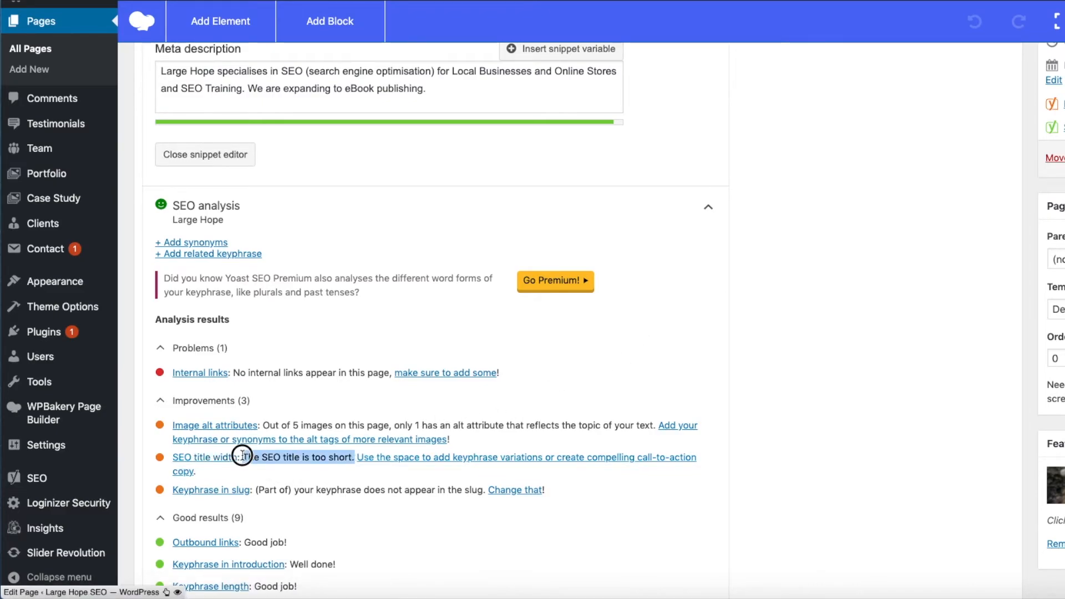
Step: Highlight the whole SEO title in the snippet editor again and clear the selection
{"action": "scroll", "coordinate": [800, 392], "scroll_direction": "up", "scroll_amount": 1}
{"action": "scroll", "coordinate": [800, 388], "scroll_direction": "up", "scroll_amount": 6}
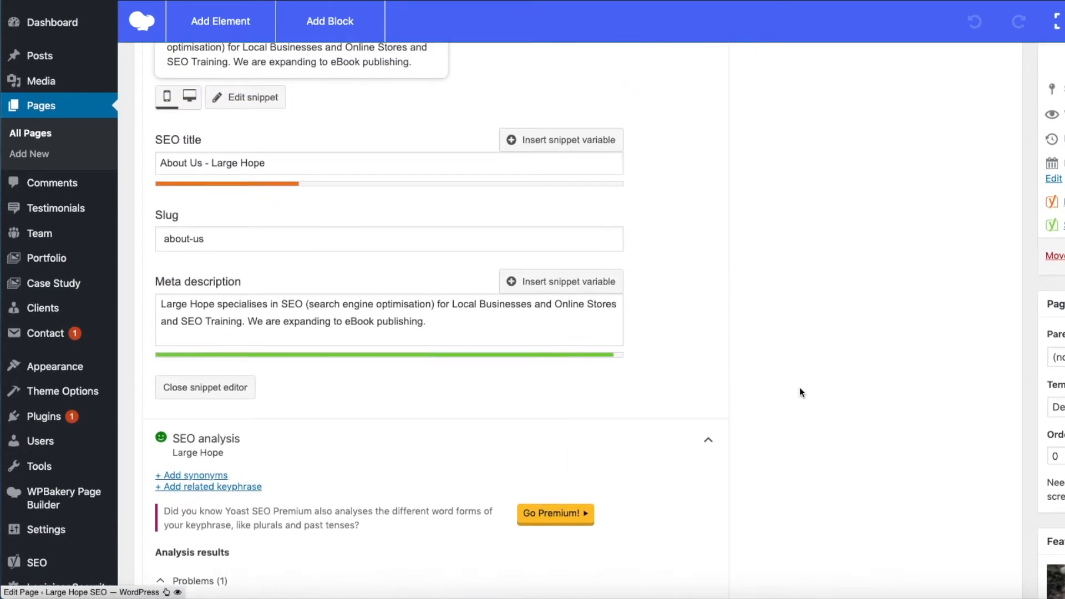
{"action": "left_click", "coordinate": [271, 285]}
{"action": "left_click_drag", "start_coordinate": [271, 286], "coordinate": [159, 287]}
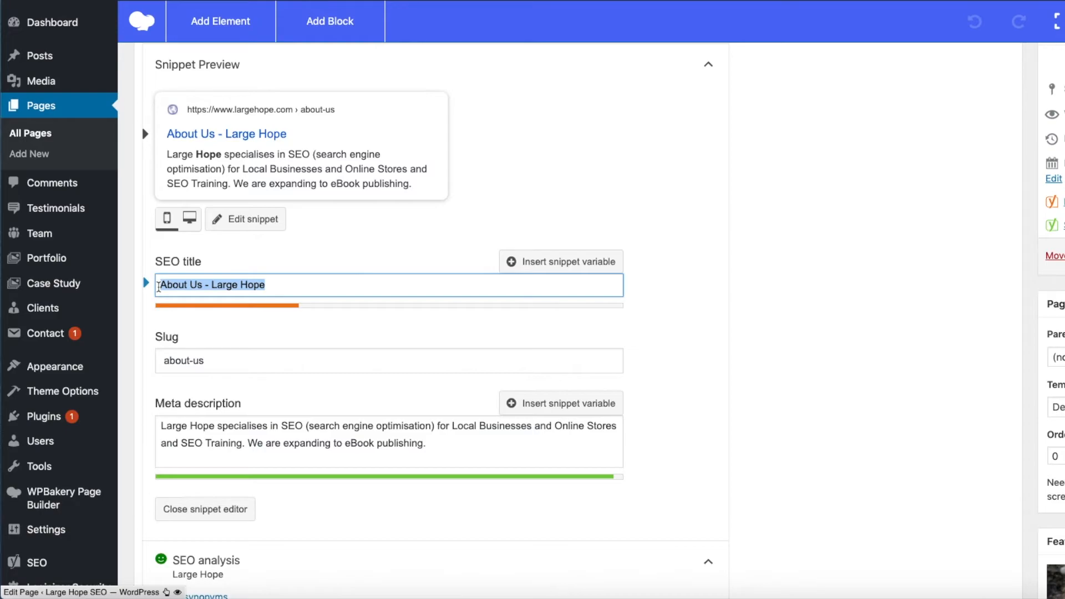
{"action": "left_click", "coordinate": [283, 285]}
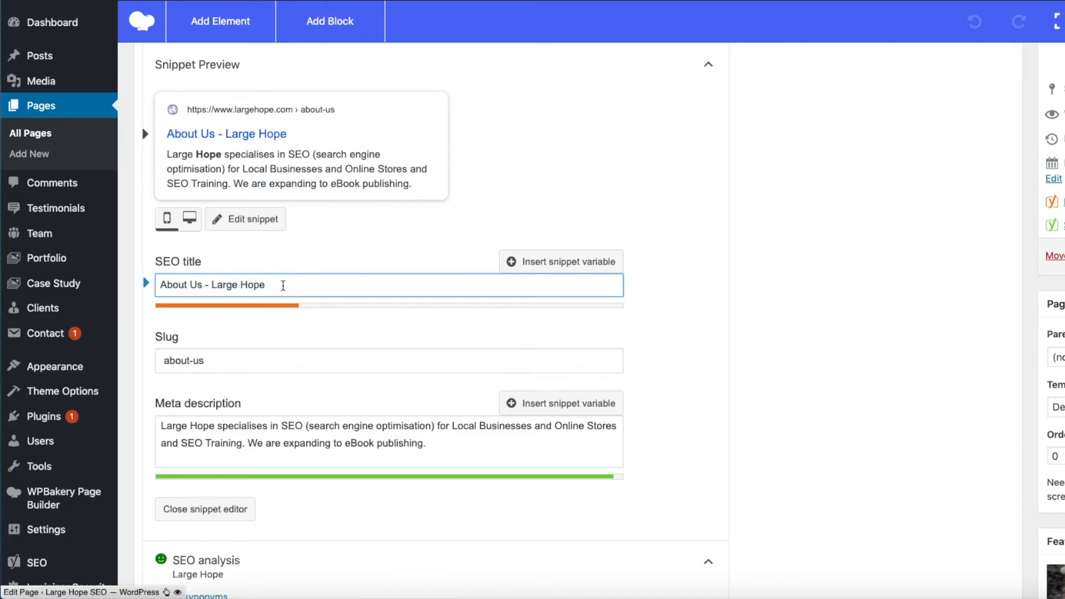
Step: Reread the problems and improvements in the SEO analysis and highlight the SEO title they refer to
{"action": "scroll", "coordinate": [788, 319], "scroll_direction": "down", "scroll_amount": 3}
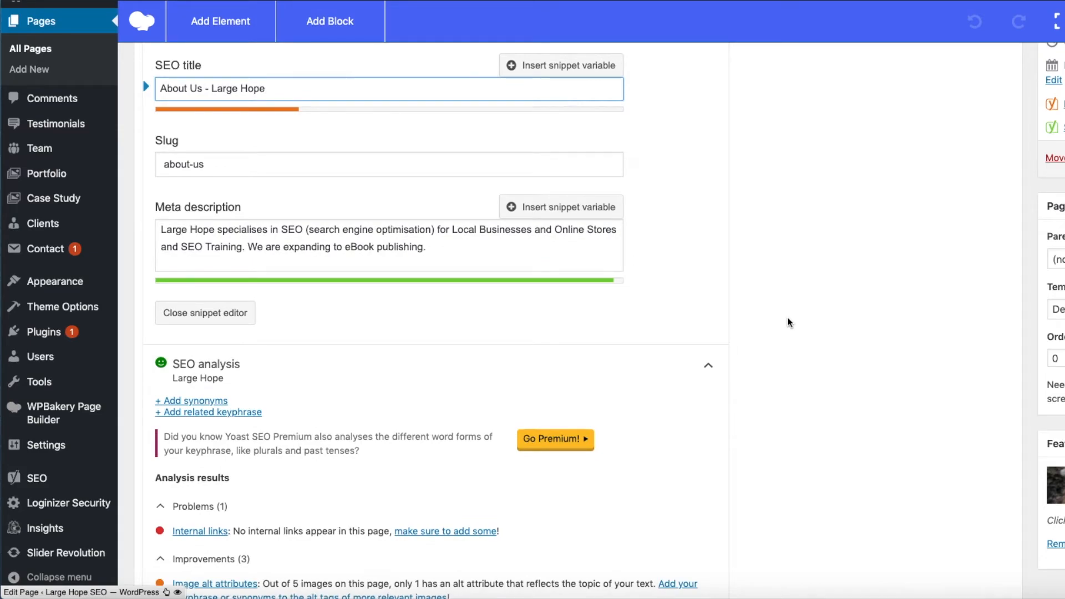
{"action": "scroll", "coordinate": [790, 322], "scroll_direction": "down", "scroll_amount": 4}
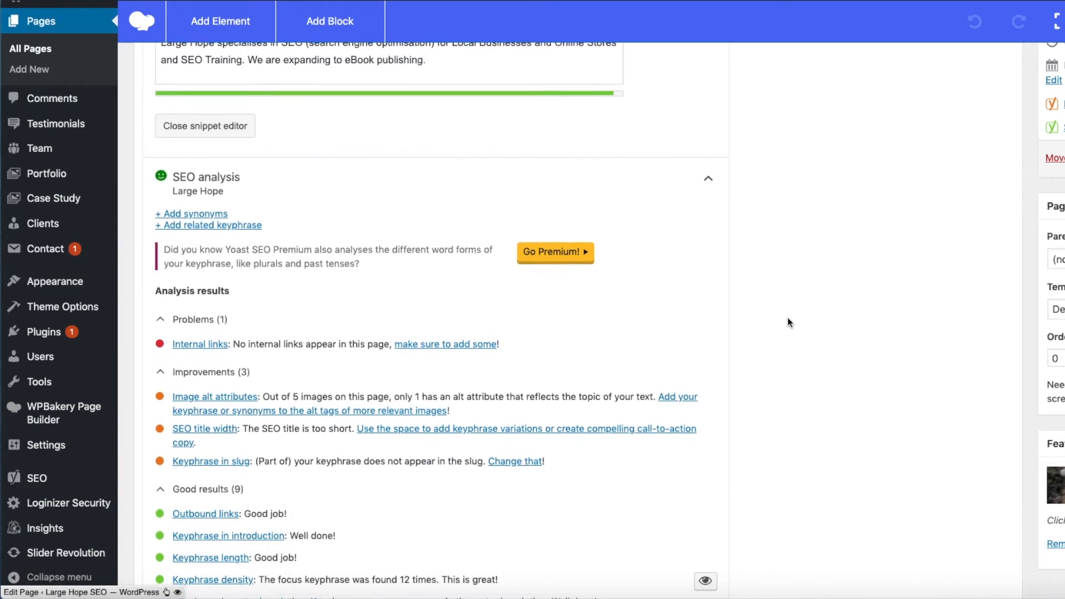
{"action": "scroll", "coordinate": [790, 322], "scroll_direction": "down", "scroll_amount": 1}
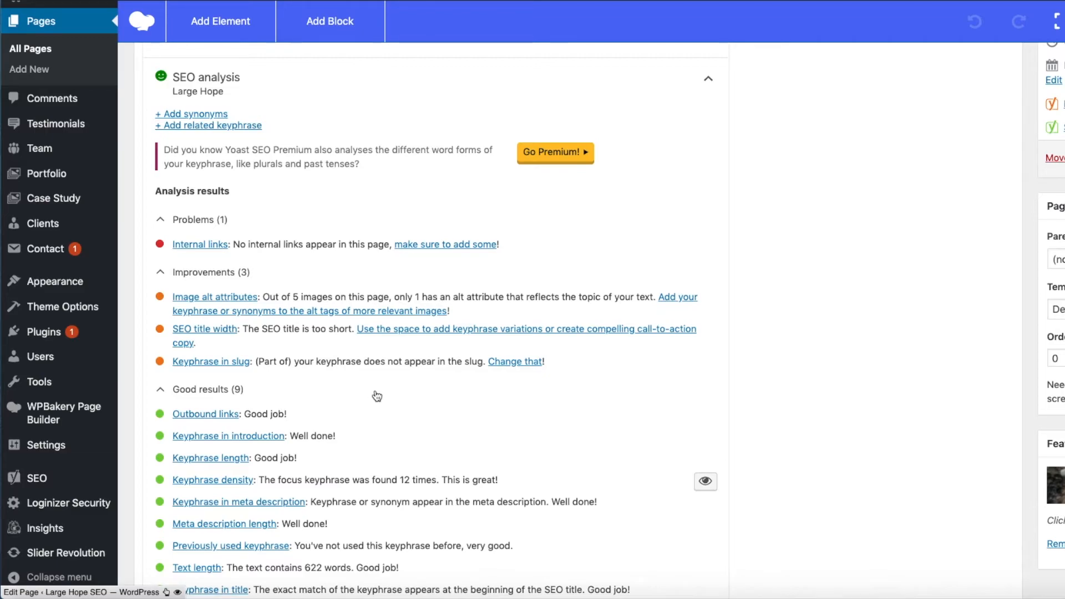
{"action": "scroll", "coordinate": [377, 395], "scroll_direction": "up", "scroll_amount": 6}
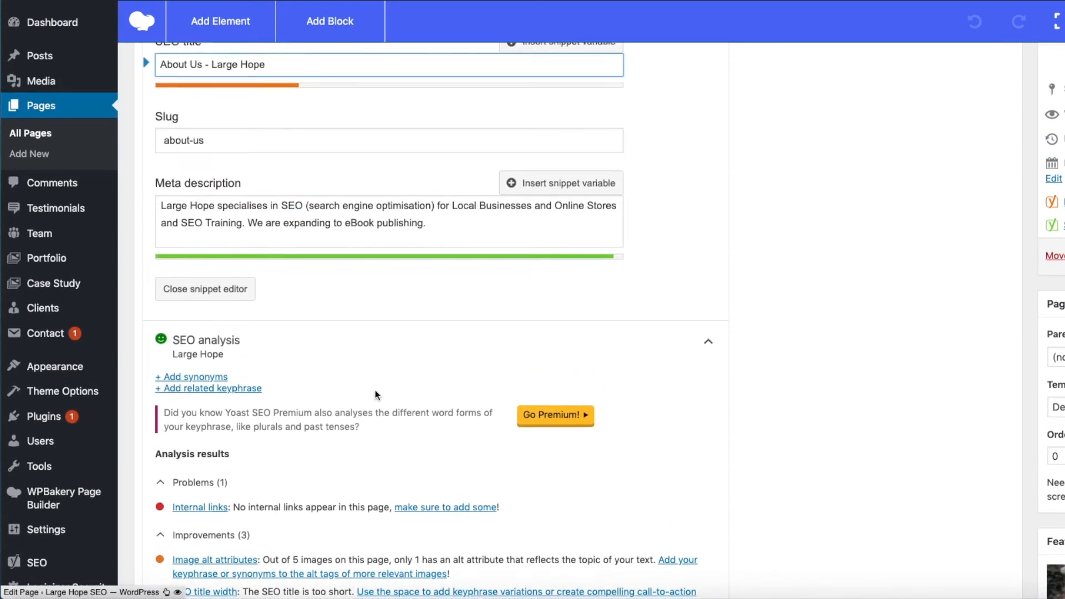
{"action": "scroll", "coordinate": [376, 395], "scroll_direction": "up", "scroll_amount": 4}
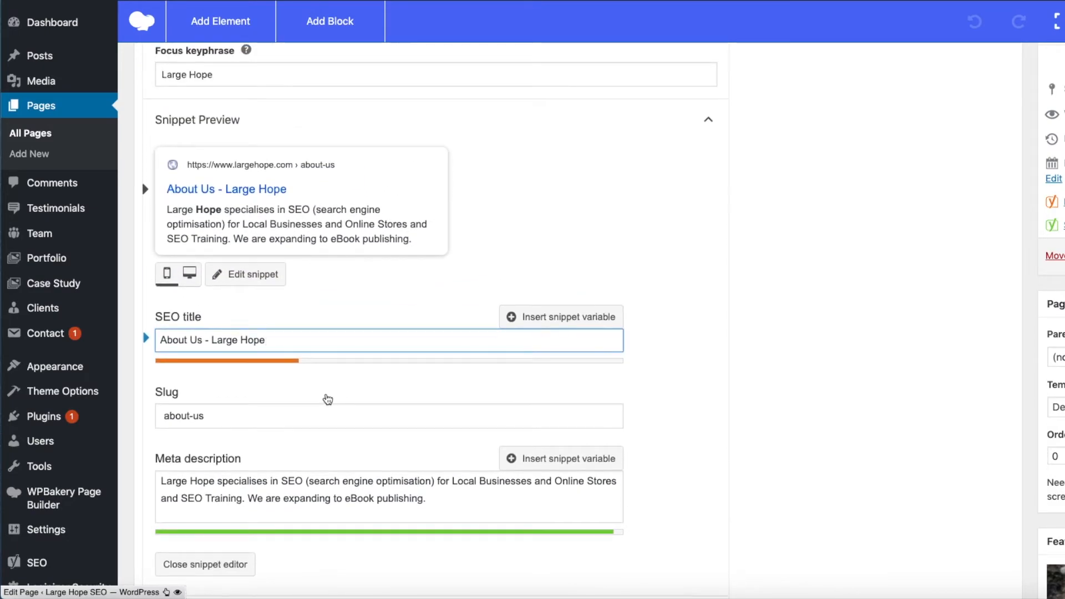
{"action": "left_click_drag", "start_coordinate": [276, 338], "coordinate": [159, 338]}
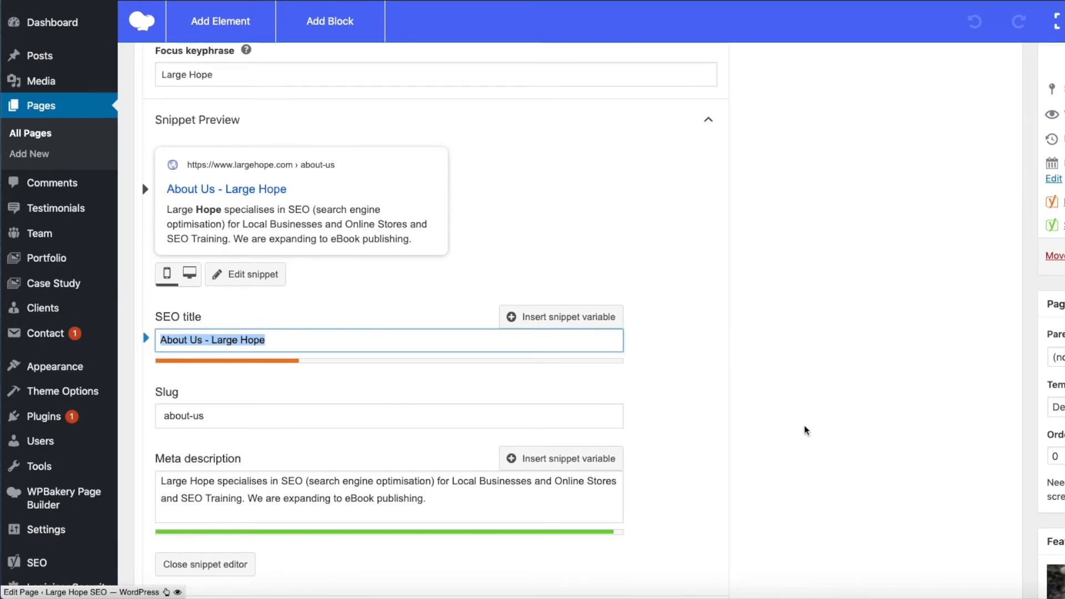
Step: Collapse the SEO analysis, expand Add related keyphrase to examine the Premium benefits, and collapse it again
{"action": "scroll", "coordinate": [422, 238], "scroll_direction": "down", "scroll_amount": 10}
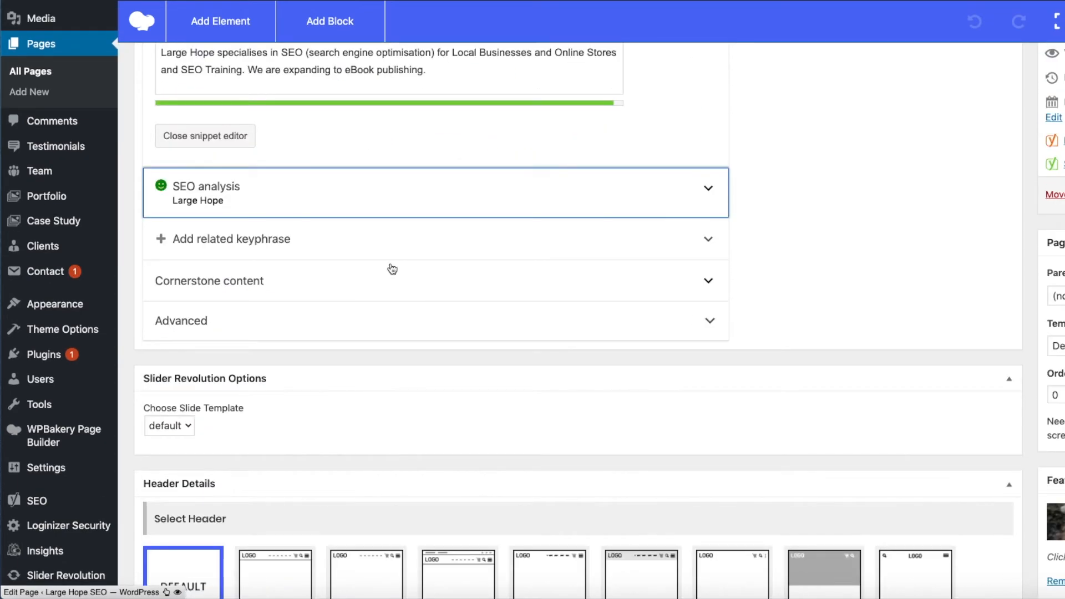
{"action": "left_click", "coordinate": [244, 239]}
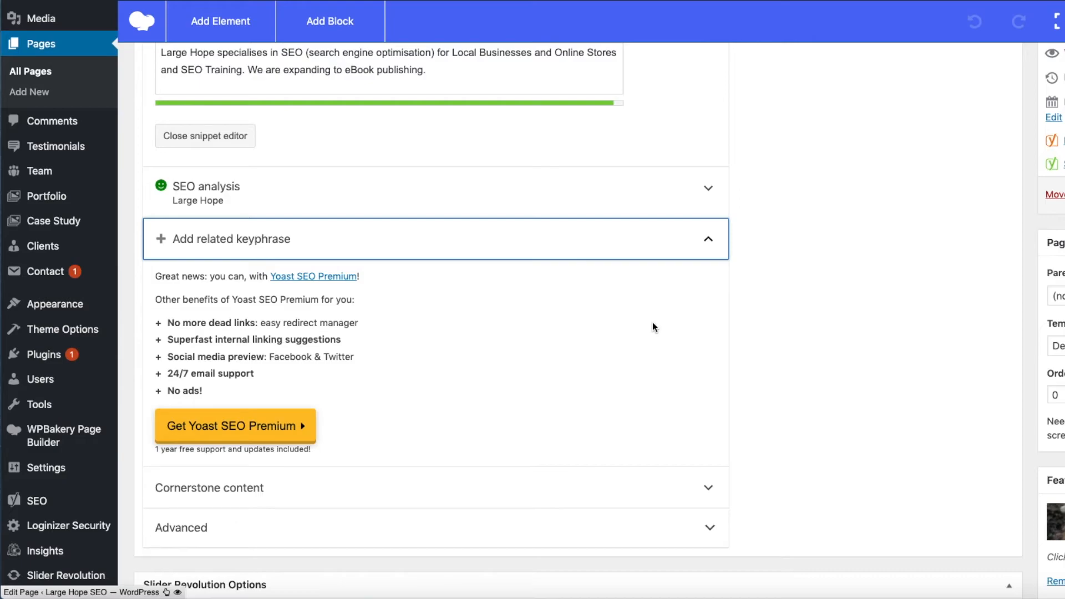
{"action": "left_click", "coordinate": [709, 242]}
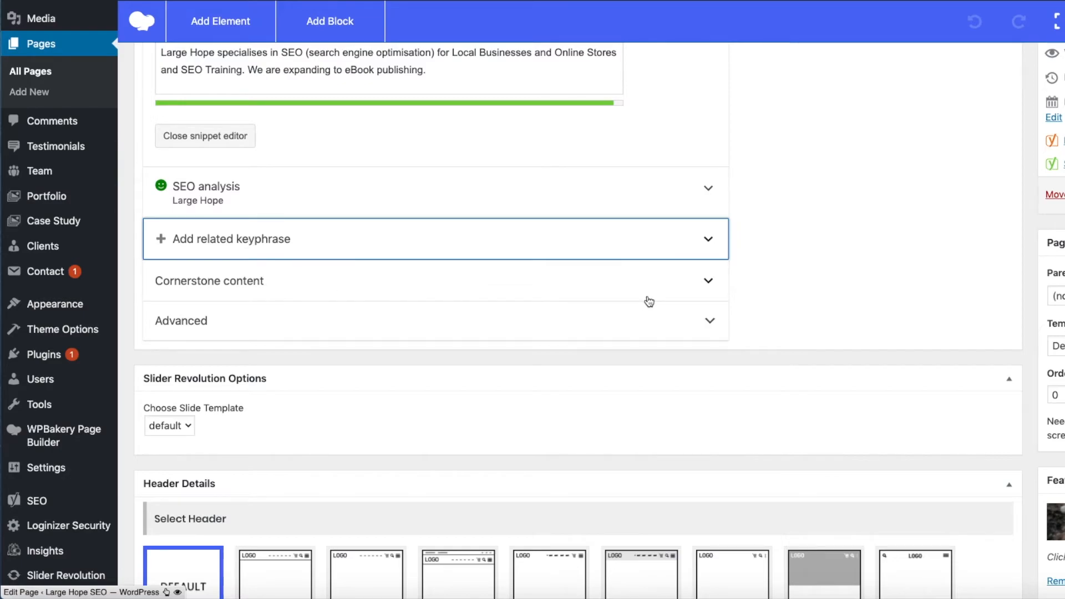
Step: Expand the Cornerstone content section to examine its option for marking the page, collapse it and reopen it
{"action": "left_click", "coordinate": [708, 283]}
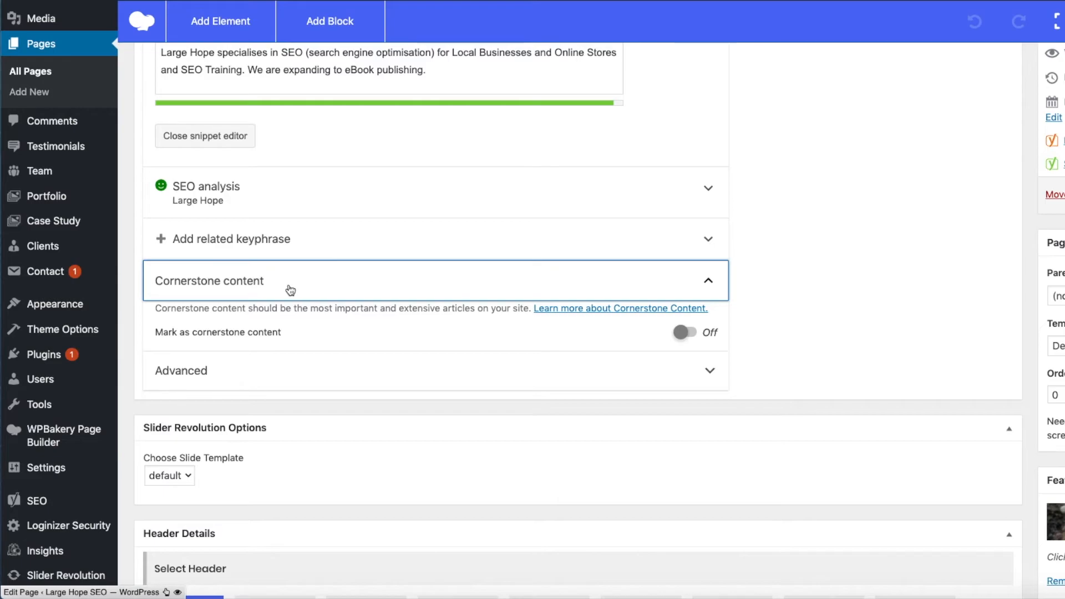
{"action": "left_click", "coordinate": [709, 283]}
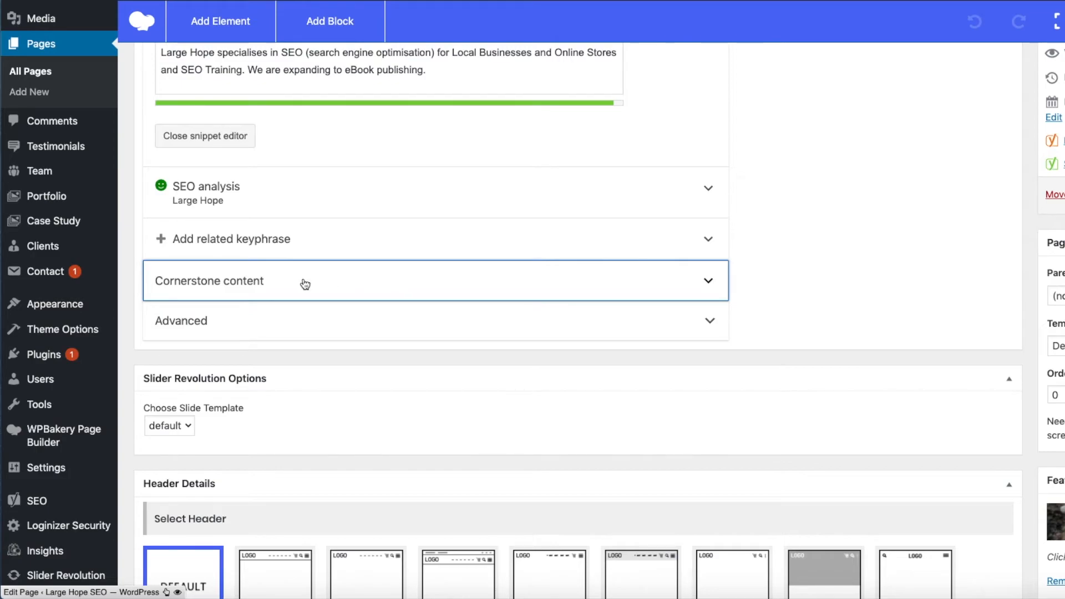
{"action": "left_click", "coordinate": [233, 283]}
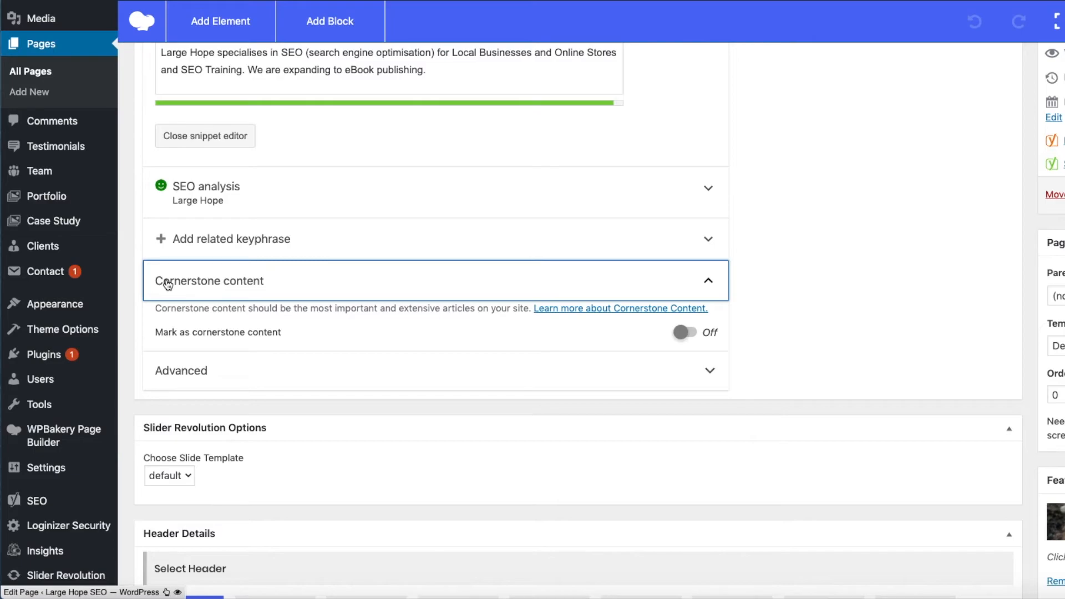
Step: Open the page's Readability analysis and examine its problems, improvements, good results and help option
{"action": "scroll", "coordinate": [455, 399], "scroll_direction": "up", "scroll_amount": 10}
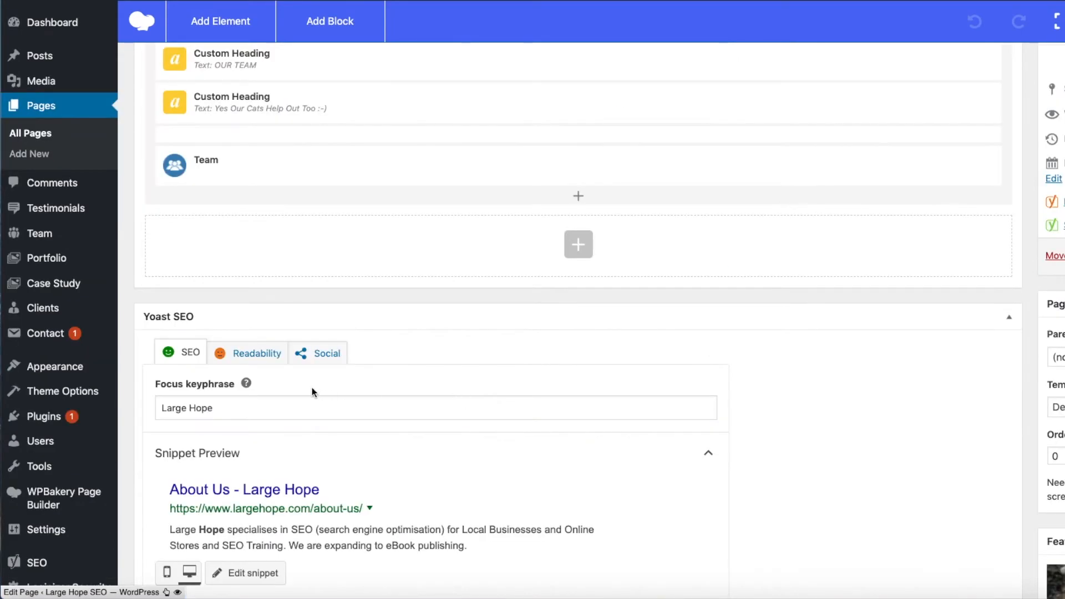
{"action": "left_click", "coordinate": [247, 353]}
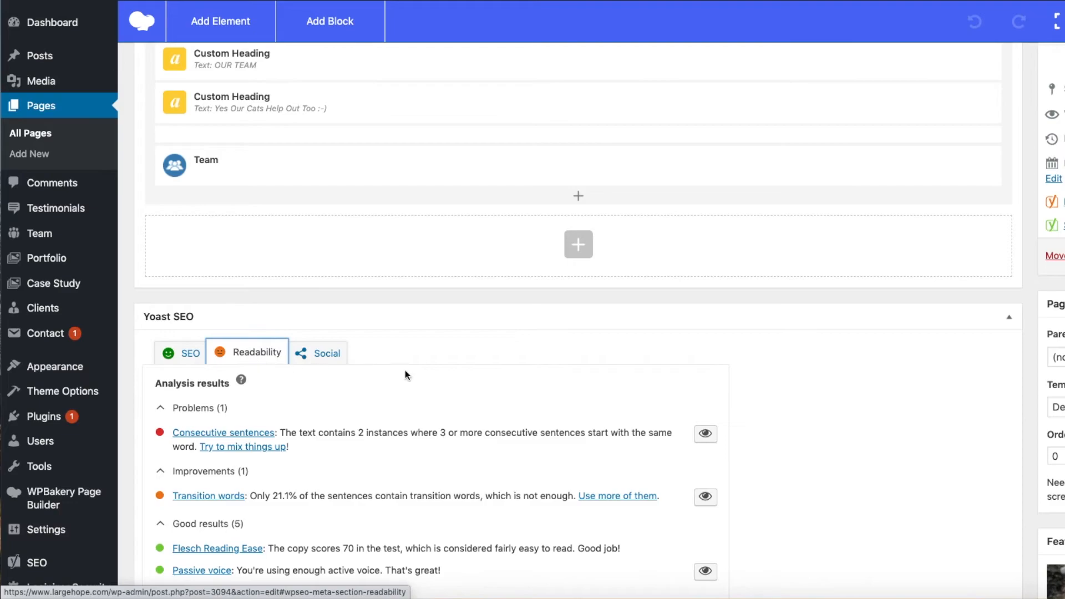
{"action": "scroll", "coordinate": [463, 388], "scroll_direction": "down", "scroll_amount": 5}
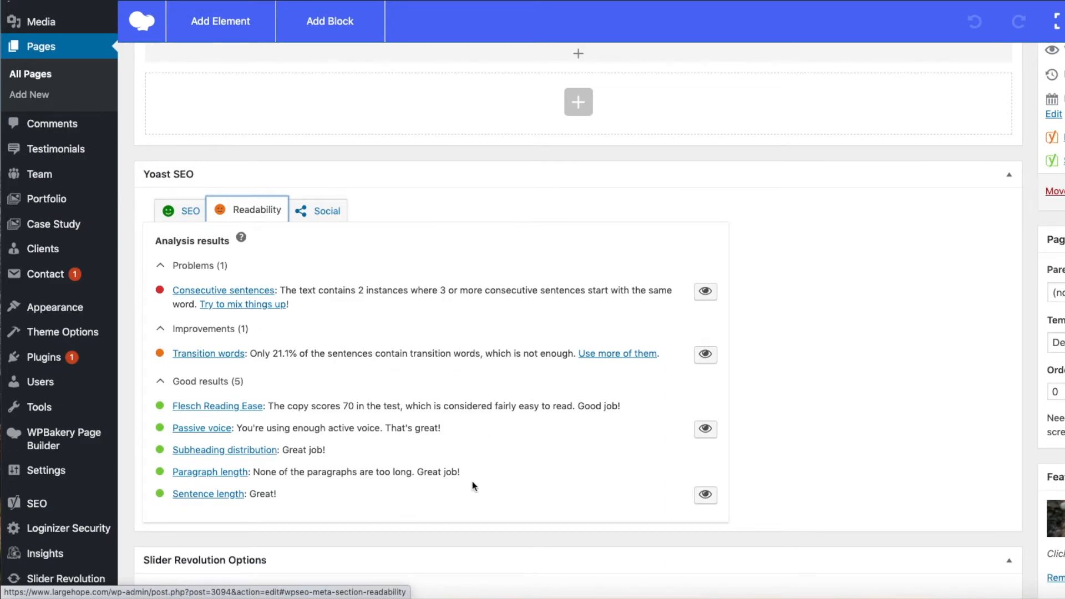
{"action": "scroll", "coordinate": [452, 460], "scroll_direction": "up", "scroll_amount": 1}
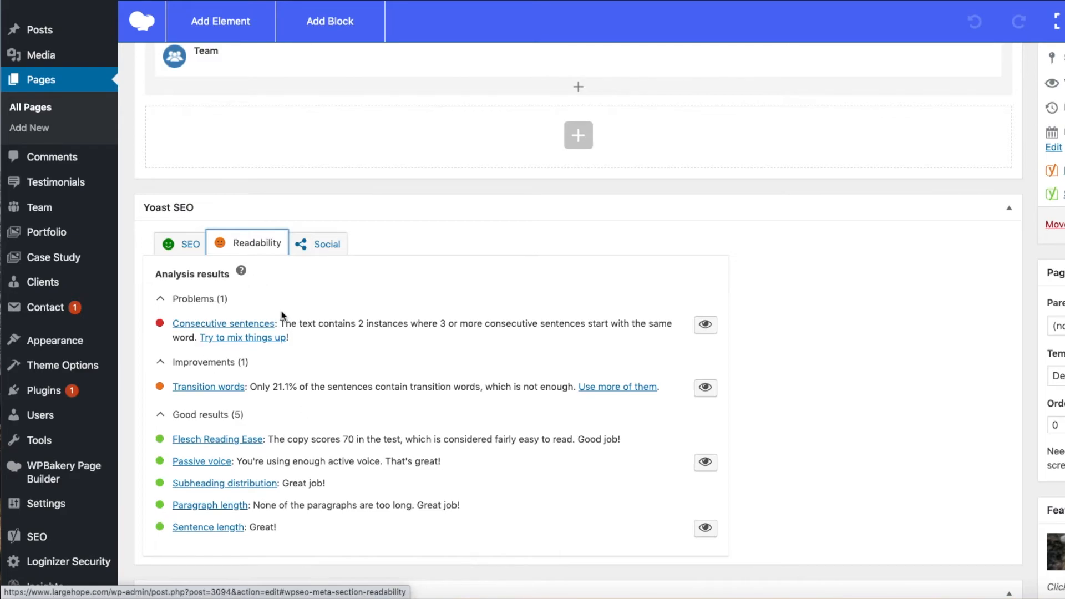
{"action": "left_click", "coordinate": [242, 273]}
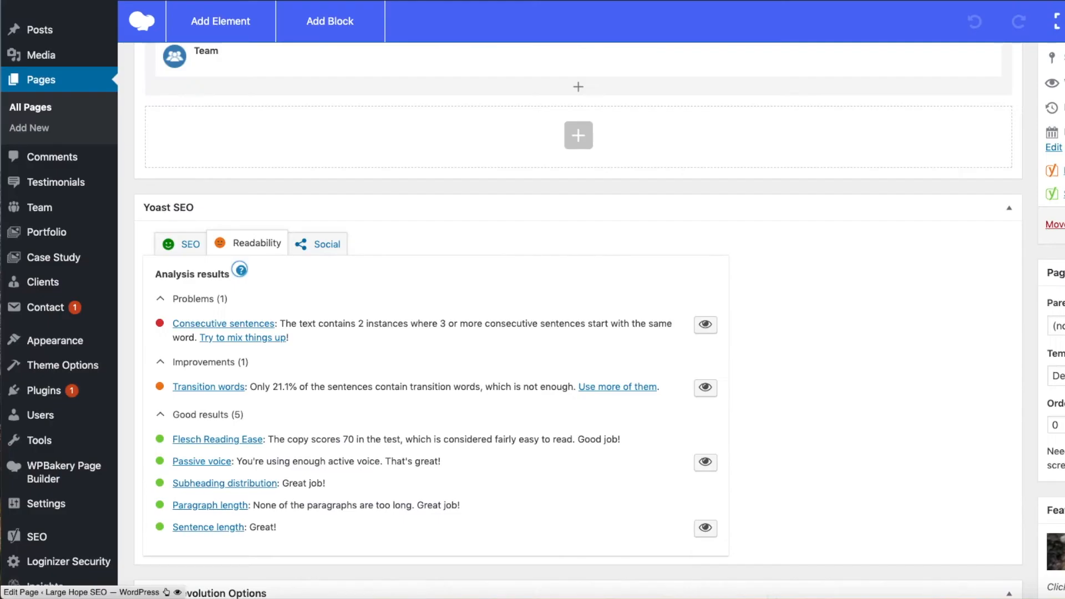
Step: Expand the page's Facebook and Twitter sharing settings, examine their title, description and image fields, and return to the SEO settings
{"action": "left_click", "coordinate": [317, 240]}
{"action": "scroll", "coordinate": [558, 316], "scroll_direction": "down", "scroll_amount": 2}
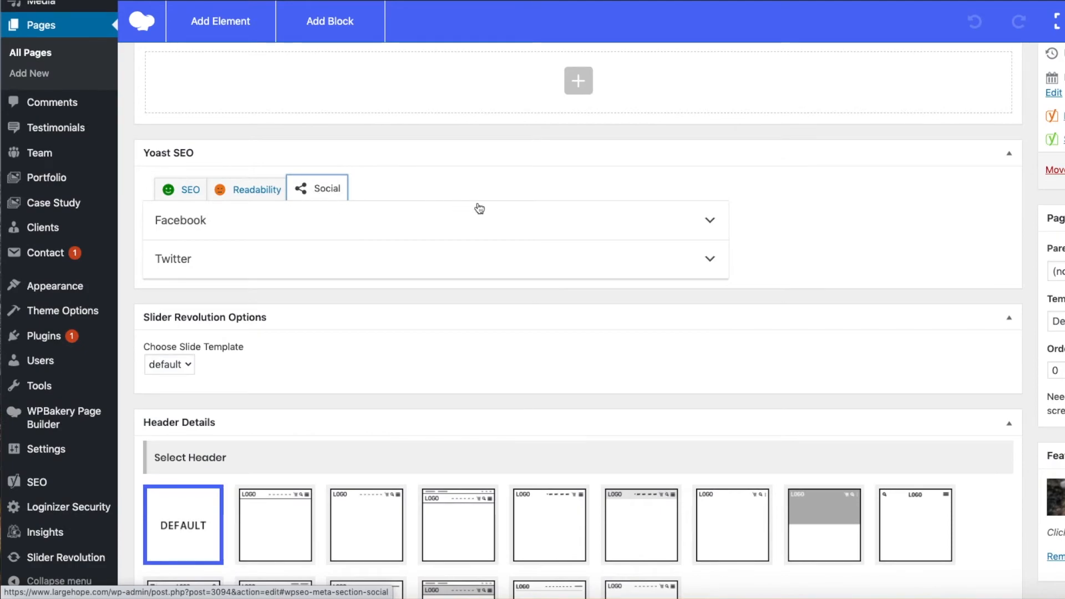
{"action": "left_click", "coordinate": [707, 221]}
{"action": "scroll", "coordinate": [767, 361], "scroll_direction": "down", "scroll_amount": 5}
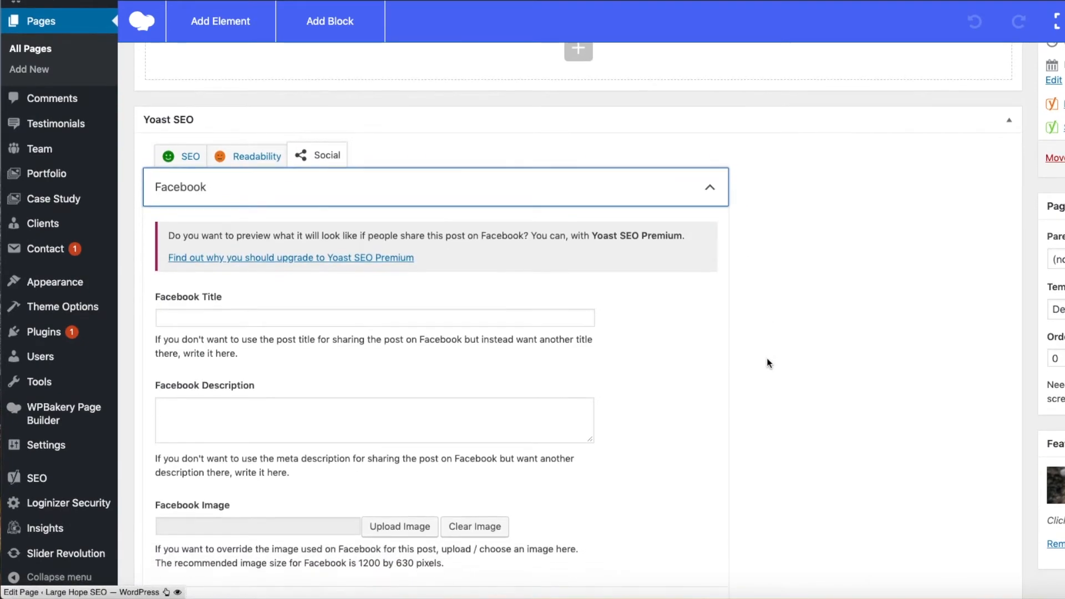
{"action": "left_click", "coordinate": [712, 395]}
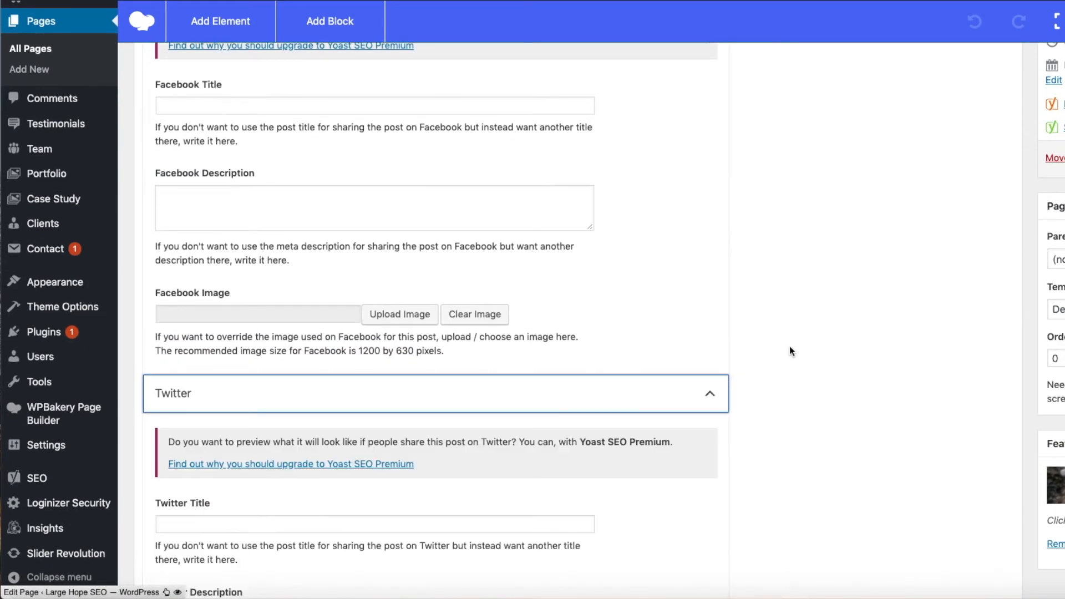
{"action": "scroll", "coordinate": [806, 333], "scroll_direction": "down", "scroll_amount": 1}
{"action": "scroll", "coordinate": [807, 333], "scroll_direction": "up", "scroll_amount": 7}
{"action": "scroll", "coordinate": [807, 332], "scroll_direction": "down", "scroll_amount": 3}
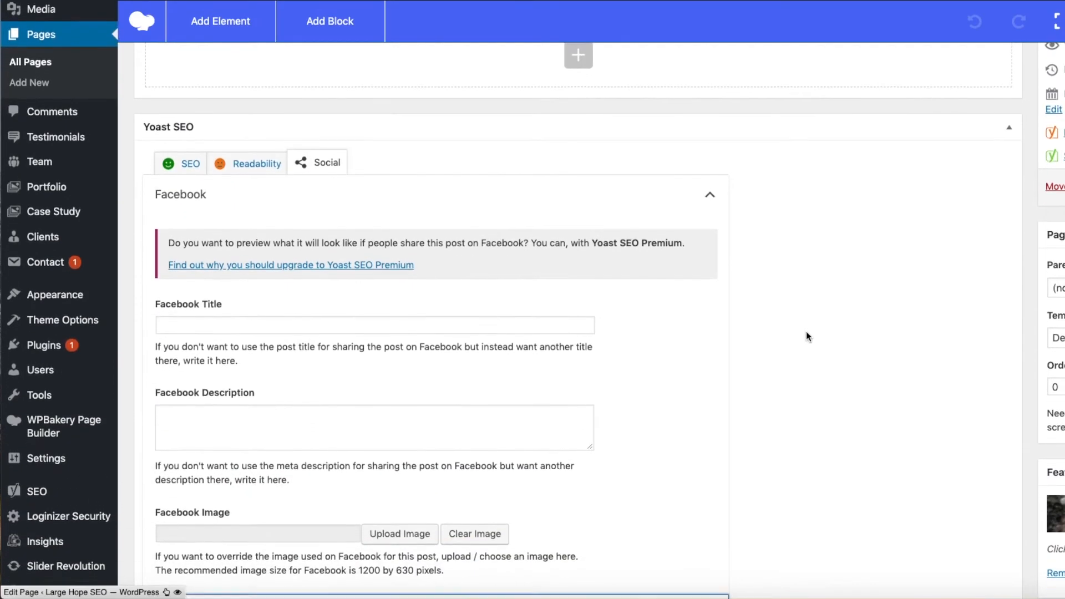
{"action": "scroll", "coordinate": [806, 332], "scroll_direction": "up", "scroll_amount": 1}
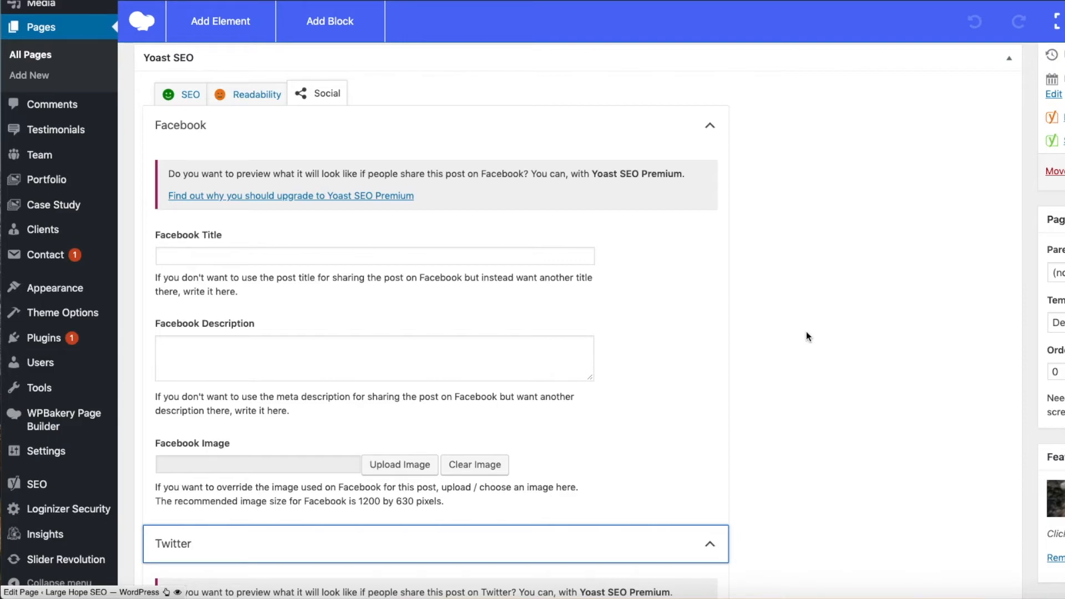
{"action": "left_click", "coordinate": [189, 104]}
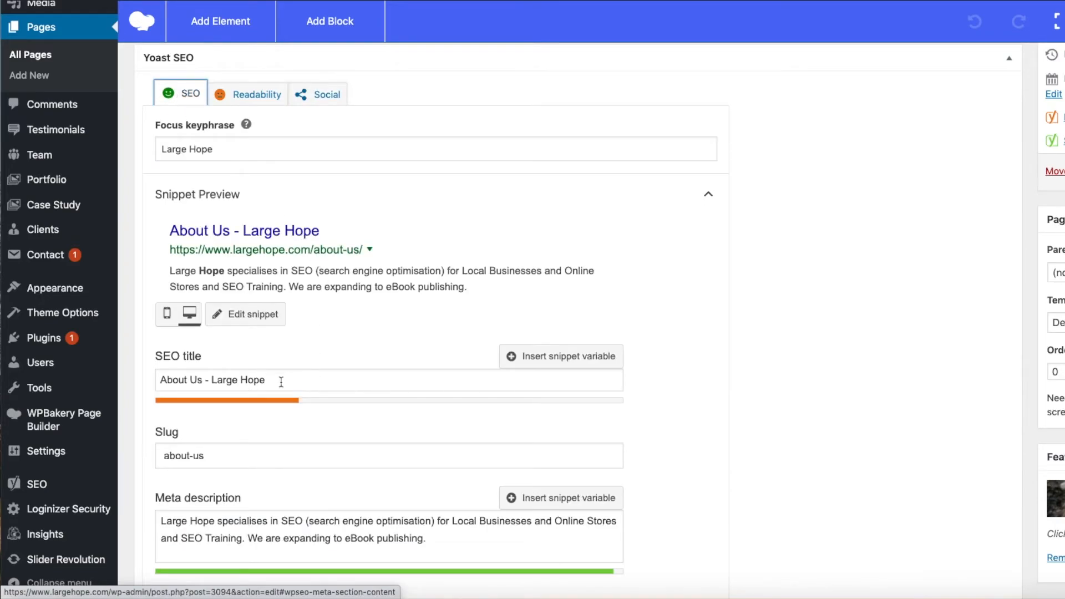
Step: Review the page's SEO title and meta description, and examine the Facebook title and description fields that can replace them
{"action": "left_click_drag", "start_coordinate": [276, 381], "coordinate": [157, 379]}
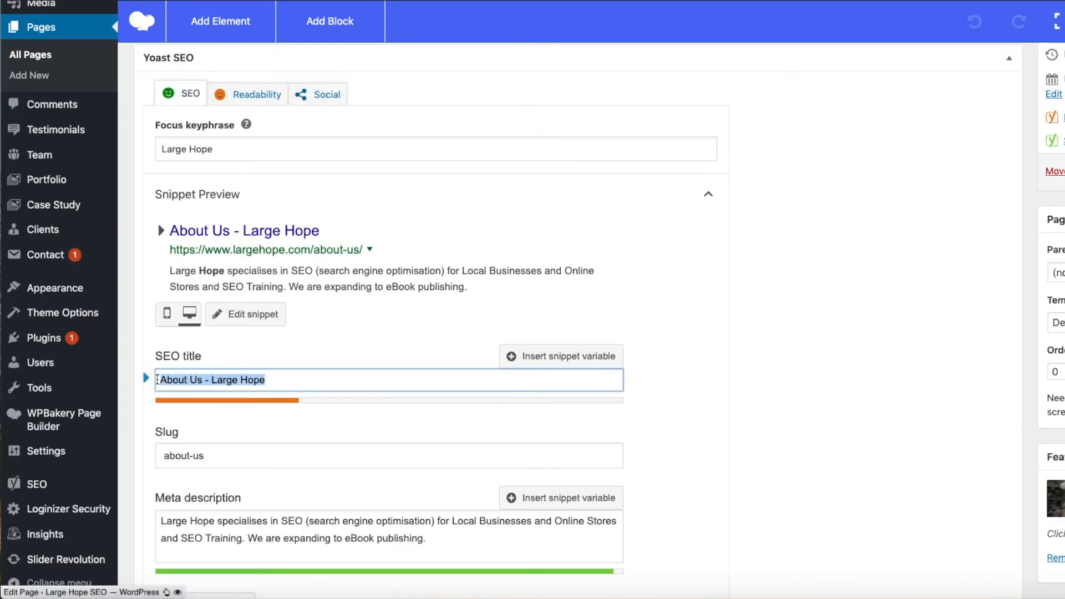
{"action": "left_click_drag", "start_coordinate": [425, 532], "coordinate": [156, 519]}
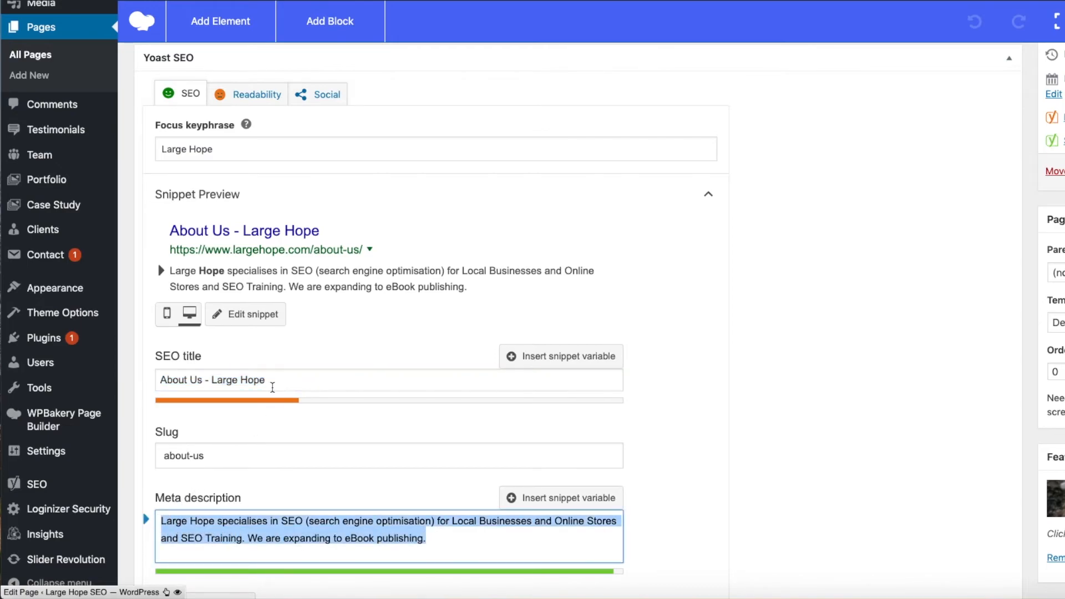
{"action": "left_click", "coordinate": [326, 100]}
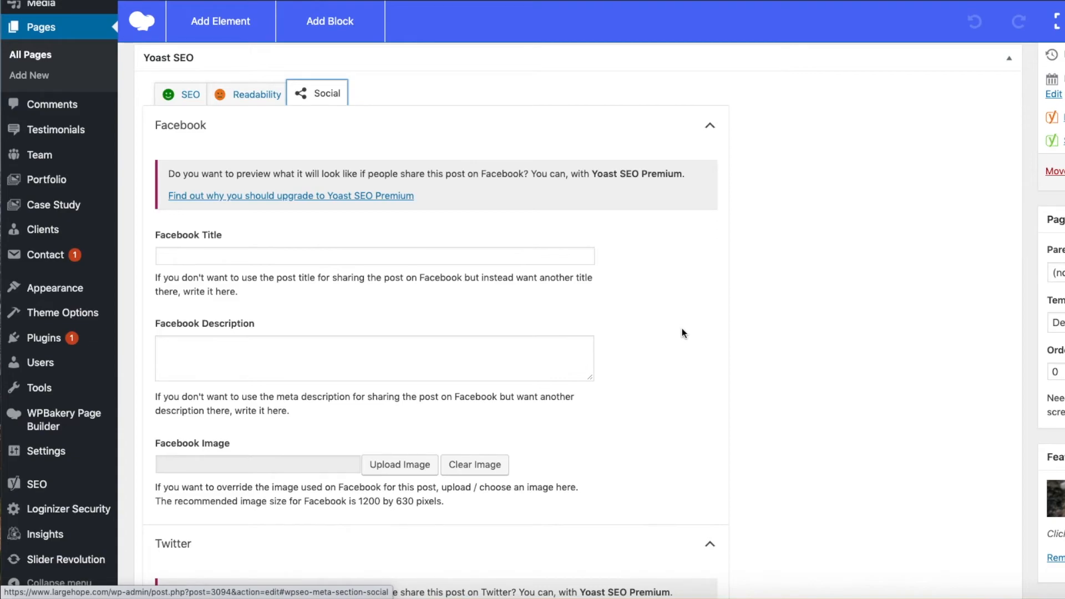
{"action": "scroll", "coordinate": [682, 329], "scroll_direction": "down", "scroll_amount": 1}
{"action": "scroll", "coordinate": [682, 329], "scroll_direction": "up", "scroll_amount": 1}
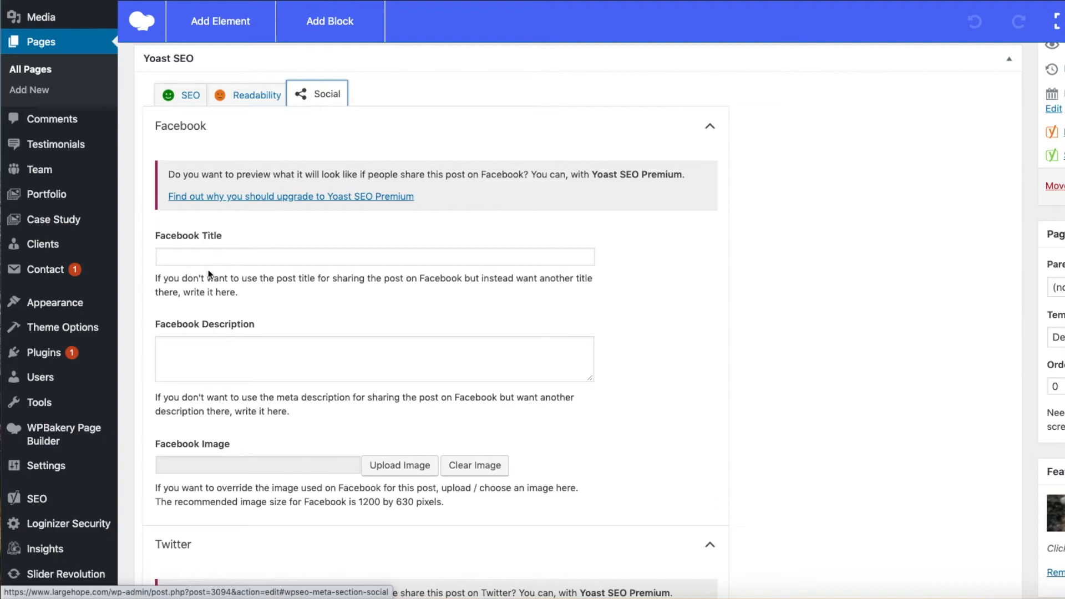
{"action": "left_click", "coordinate": [185, 257]}
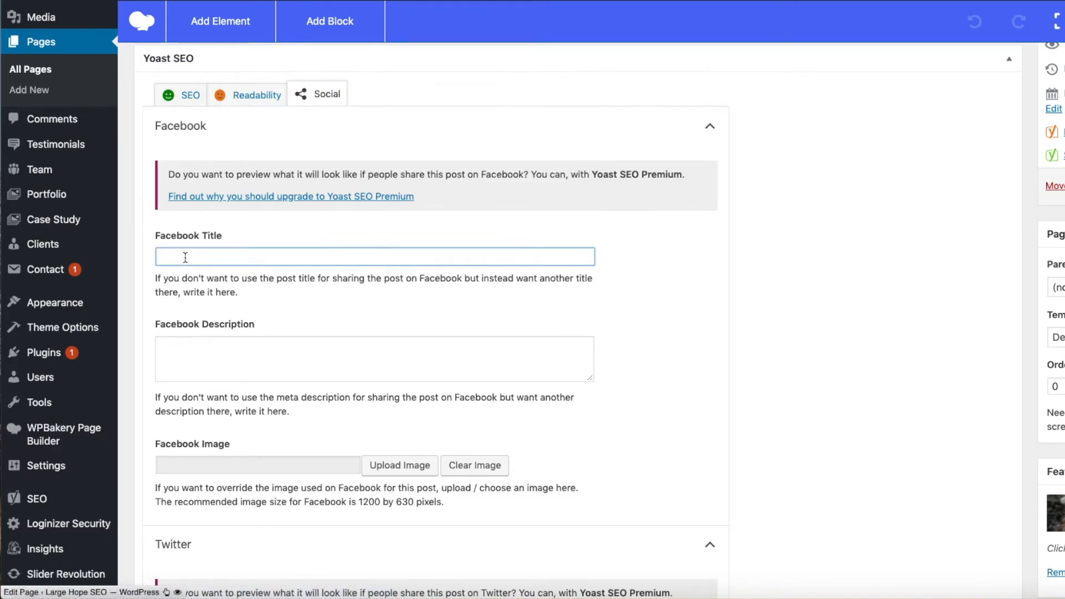
{"action": "left_click", "coordinate": [188, 372]}
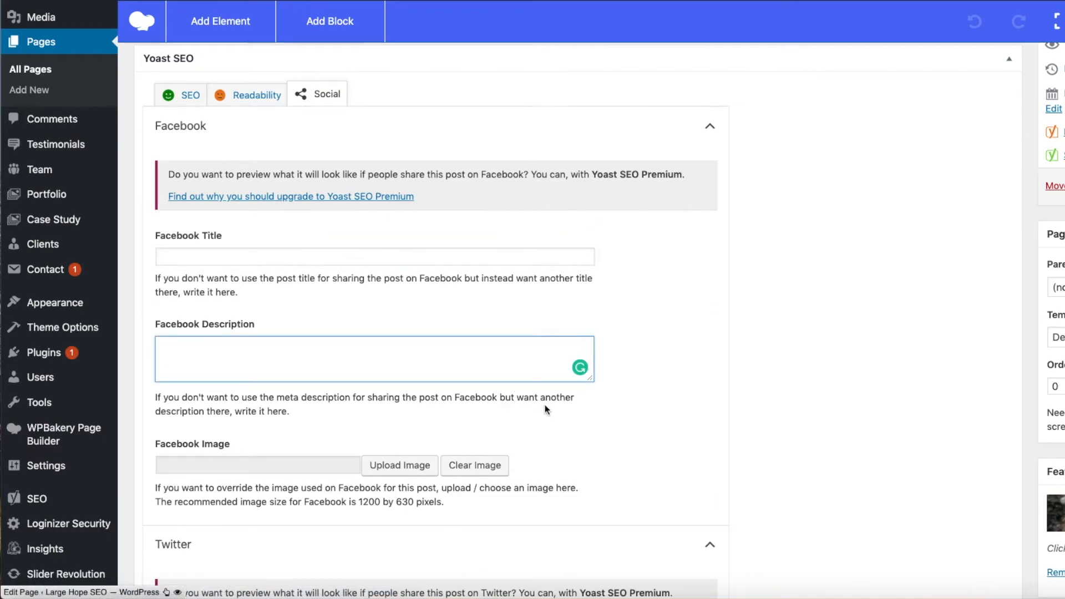
Step: Examine the page's Twitter title and description fields in the social sharing settings
{"action": "scroll", "coordinate": [670, 411], "scroll_direction": "down", "scroll_amount": 3}
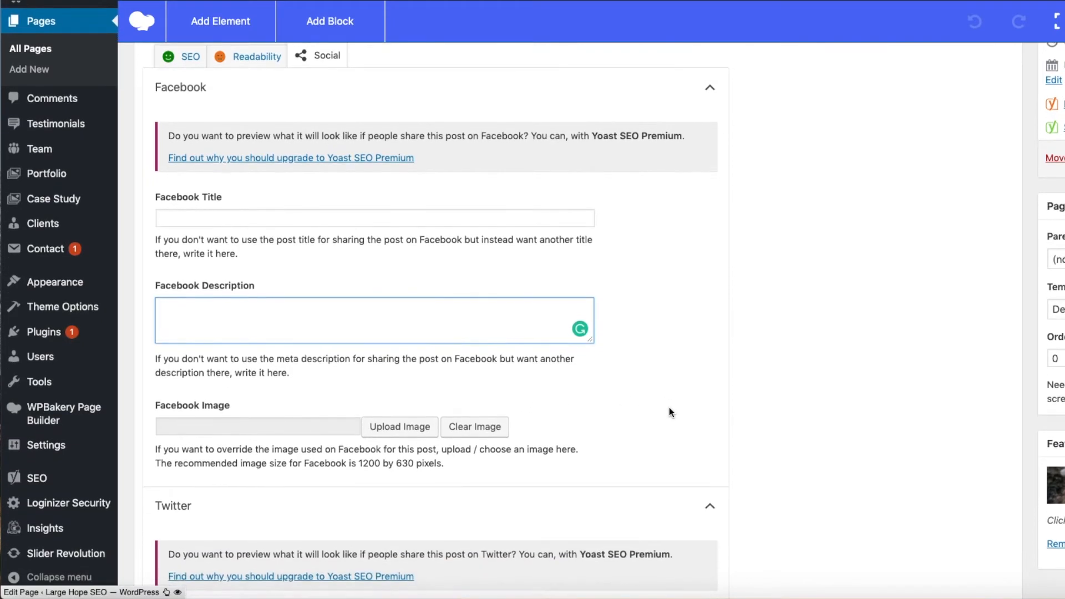
{"action": "scroll", "coordinate": [671, 413], "scroll_direction": "down", "scroll_amount": 6}
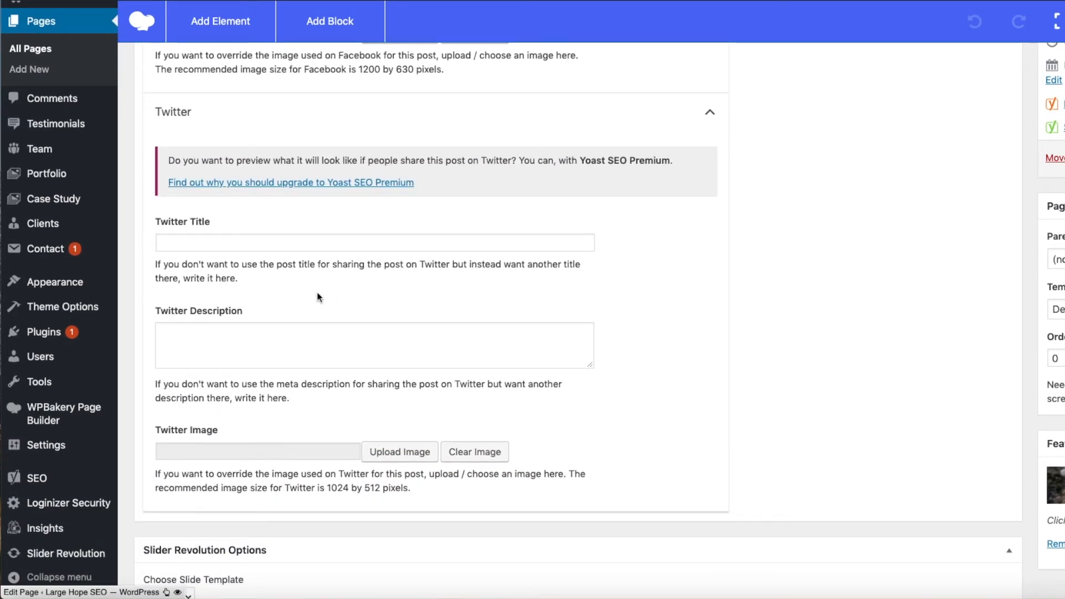
{"action": "left_click", "coordinate": [199, 243]}
{"action": "left_click", "coordinate": [192, 326]}
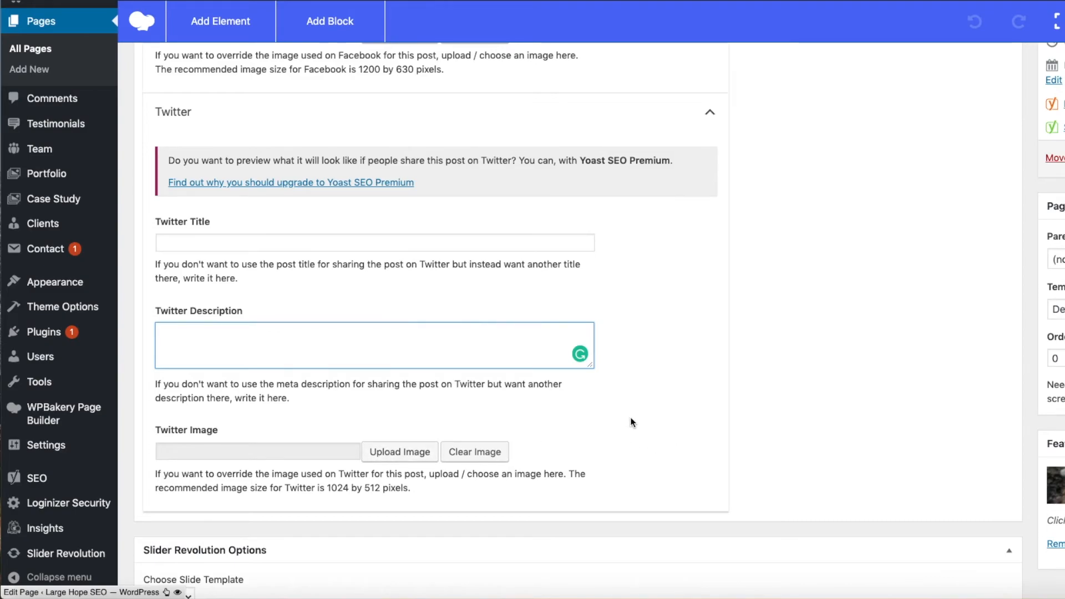
Step: Collapse and reopen the page's Yoast SEO box, and expand and collapse its Snippet Preview section
{"action": "left_click", "coordinate": [1009, 116]}
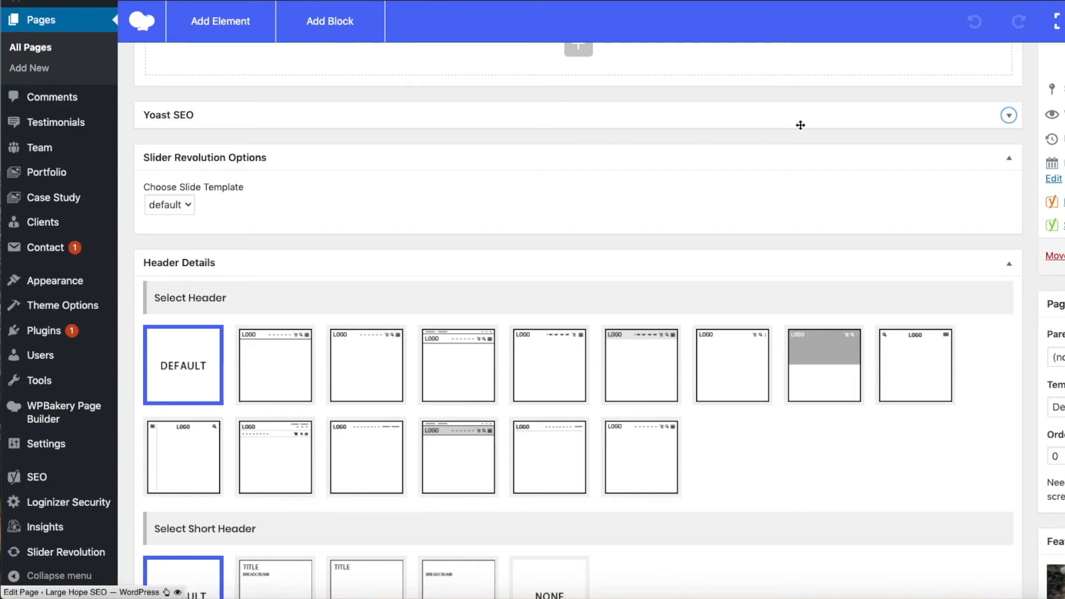
{"action": "left_click", "coordinate": [1010, 117]}
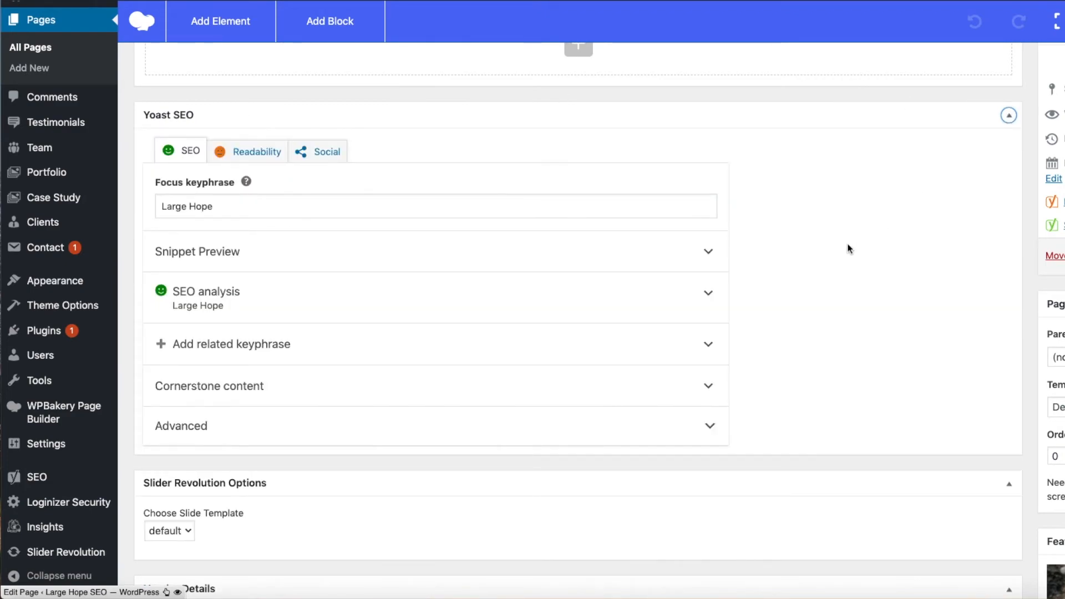
{"action": "scroll", "coordinate": [848, 245], "scroll_direction": "down", "scroll_amount": 1}
{"action": "left_click", "coordinate": [709, 220]}
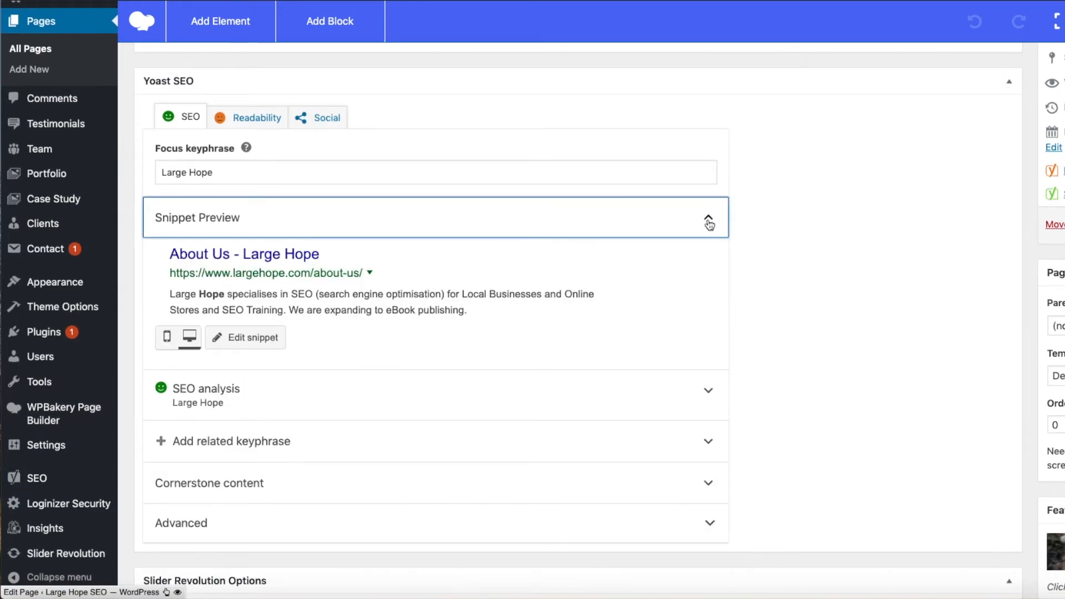
{"action": "left_click", "coordinate": [708, 220]}
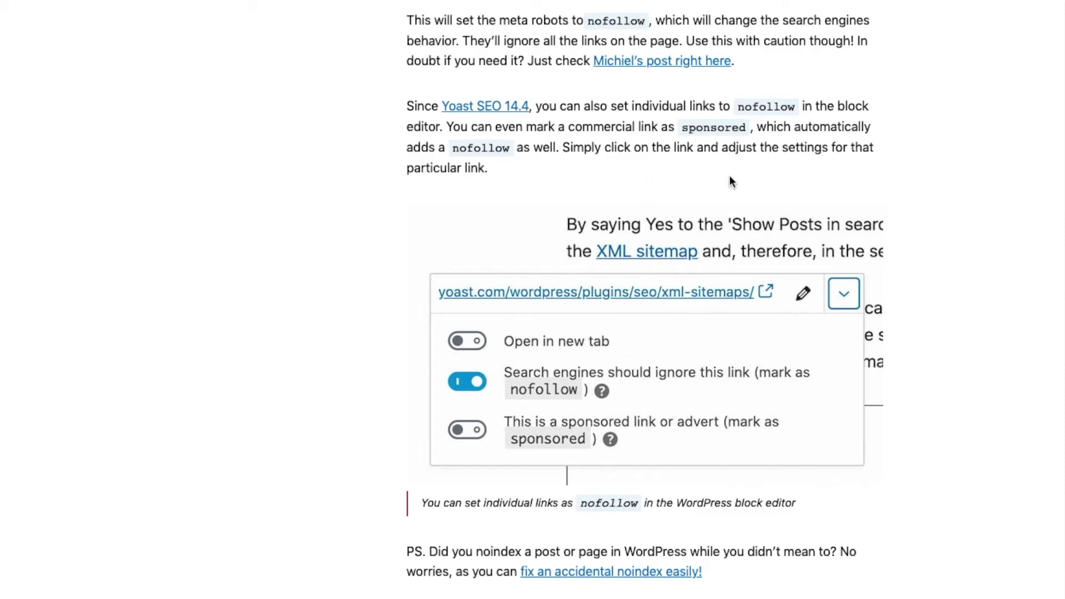
Step: Highlight the article's passage about setting individual links to nofollow in the block editor
{"action": "left_click_drag", "start_coordinate": [837, 106], "coordinate": [440, 120]}
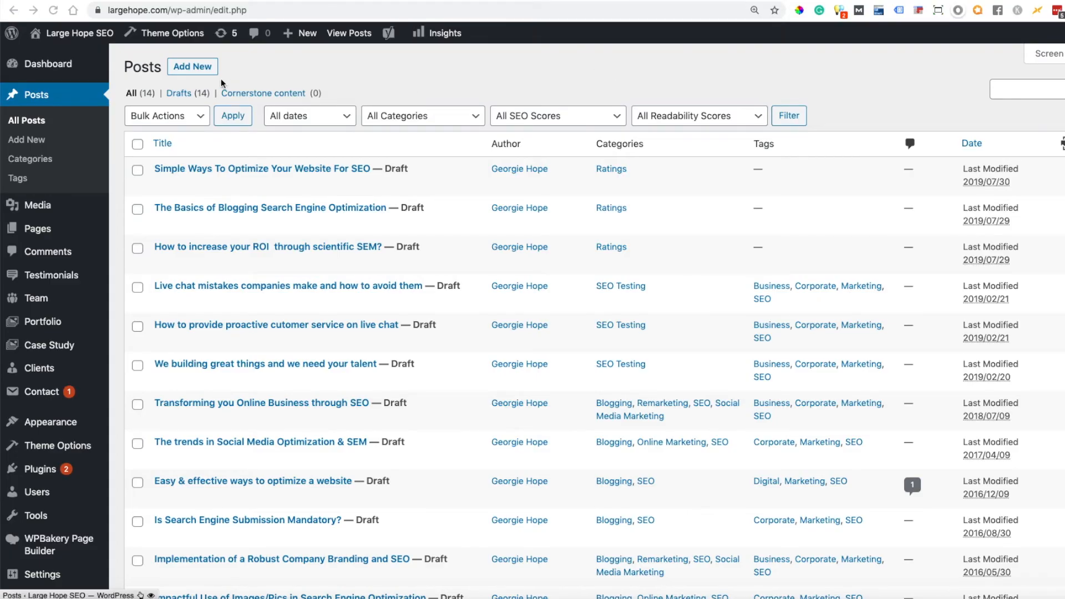
Step: Open the site's Pages list and sort it by received internal links, ascending and then descending
{"action": "left_click", "coordinate": [37, 228]}
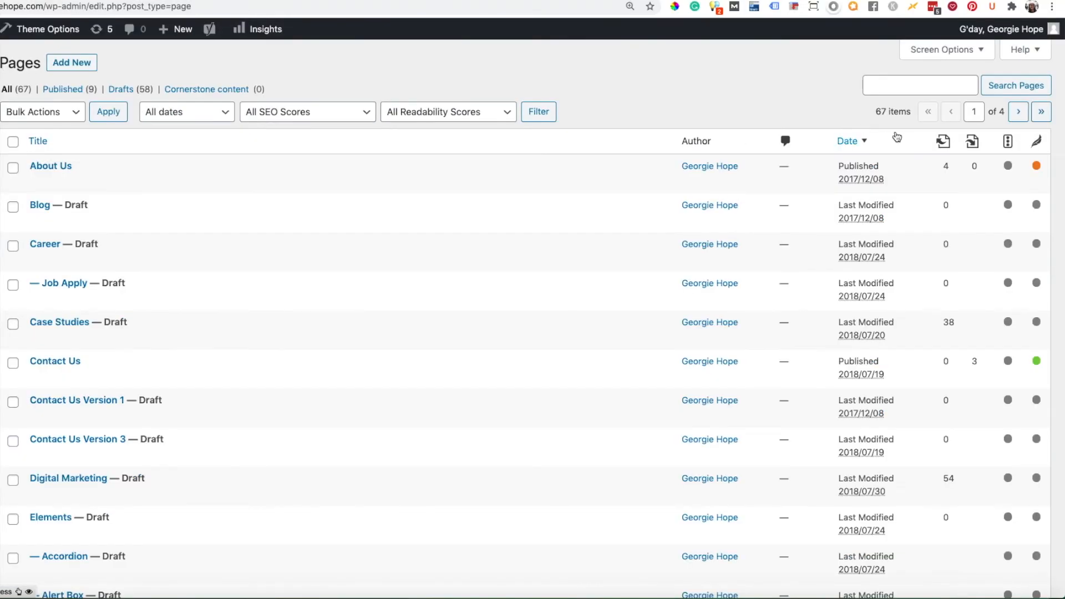
{"action": "mouse_move", "coordinate": [942, 144]}
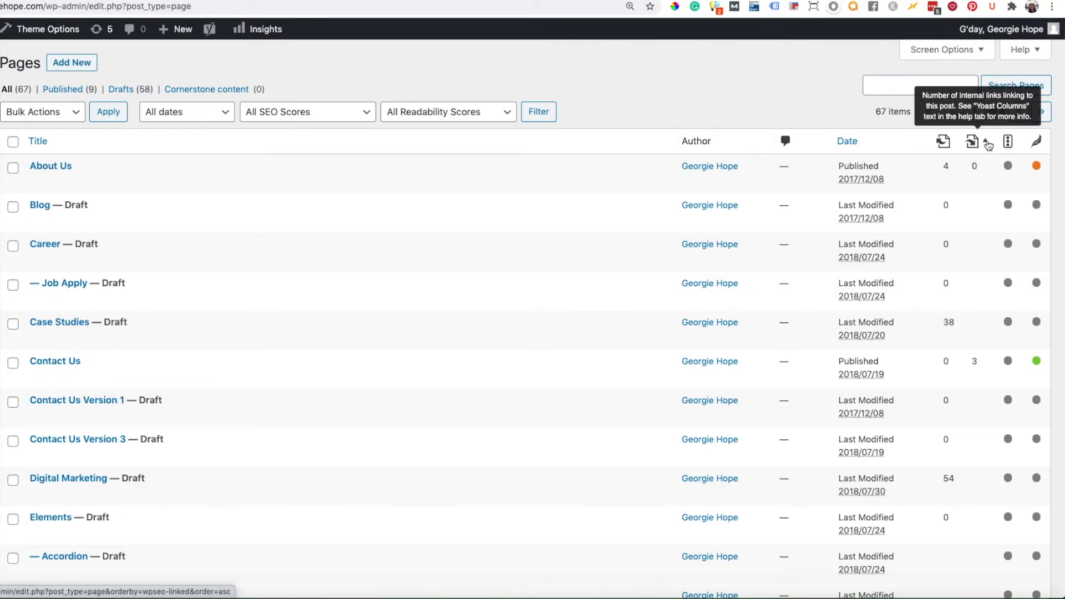
{"action": "left_click", "coordinate": [988, 144]}
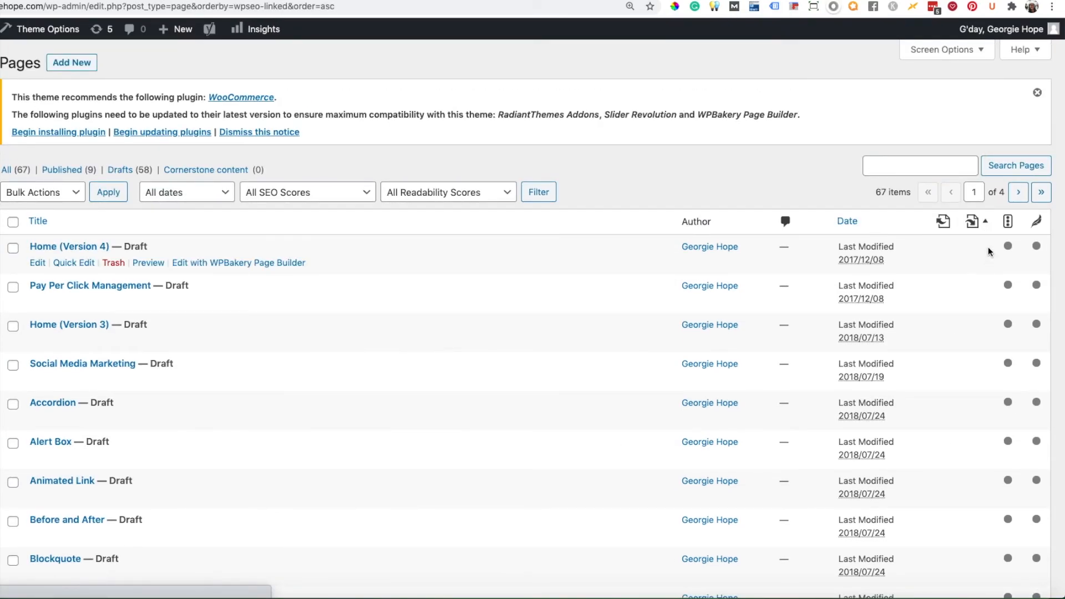
{"action": "left_click", "coordinate": [986, 223]}
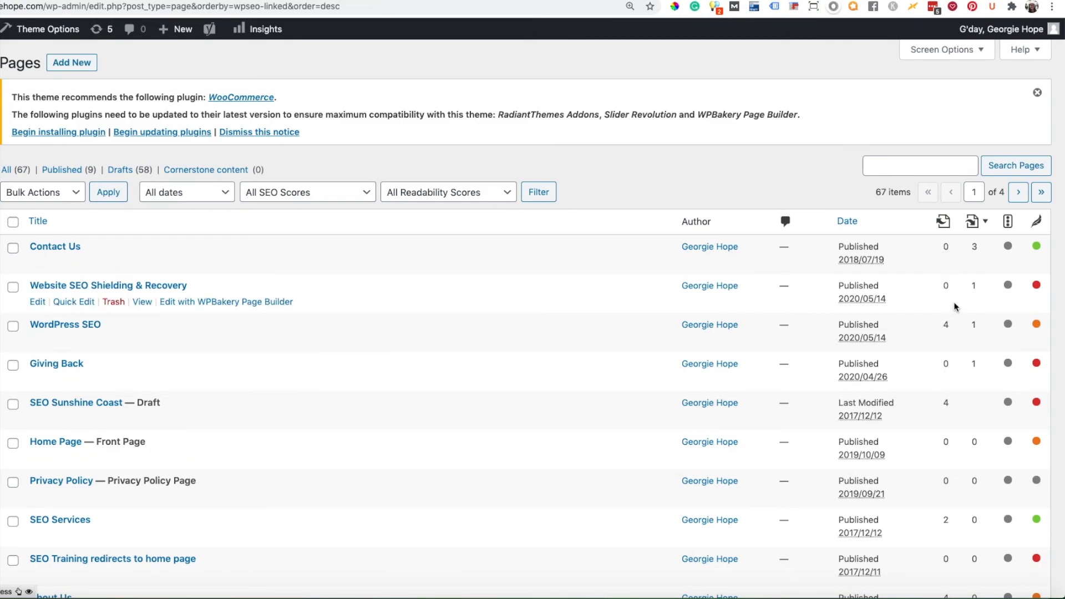
Step: Sort the Pages list by outgoing internal links in descending order and look through the pages
{"action": "mouse_move", "coordinate": [958, 223]}
{"action": "left_click", "coordinate": [959, 223]}
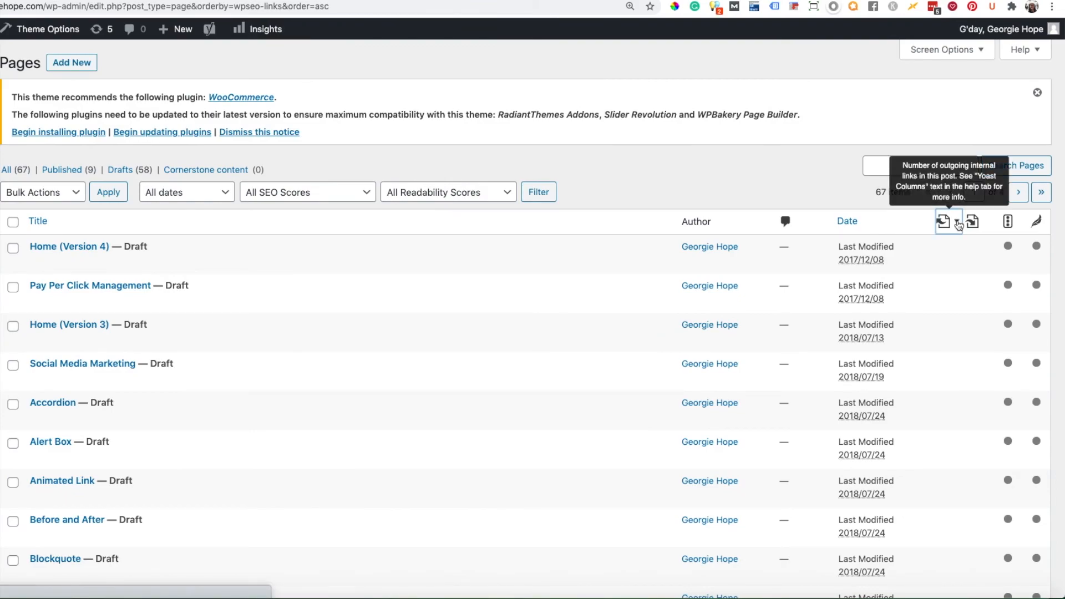
{"action": "left_click", "coordinate": [958, 223]}
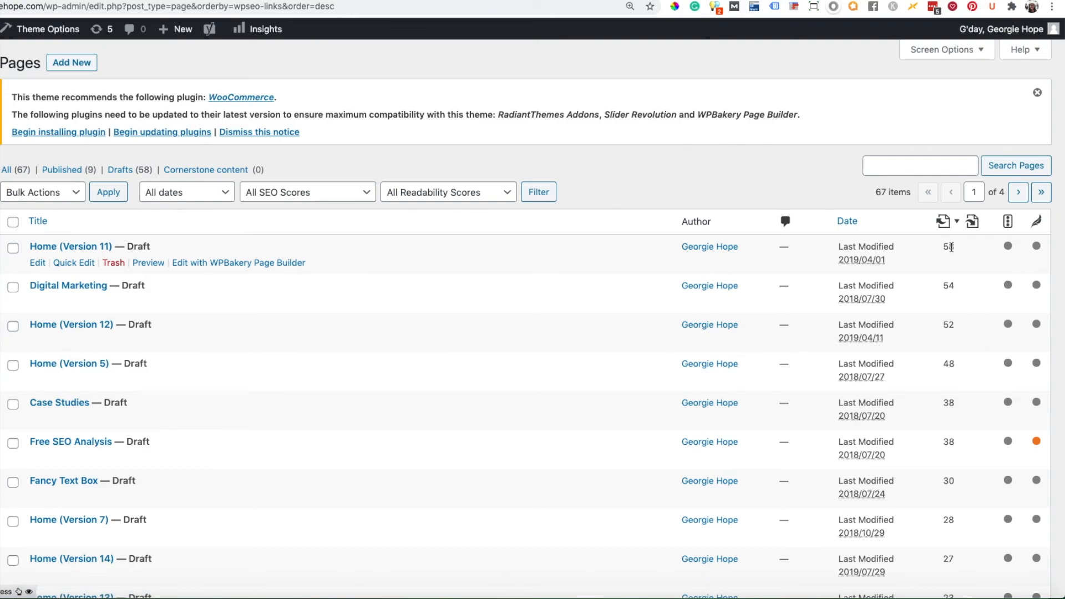
{"action": "scroll", "coordinate": [119, 302], "scroll_direction": "down", "scroll_amount": 5}
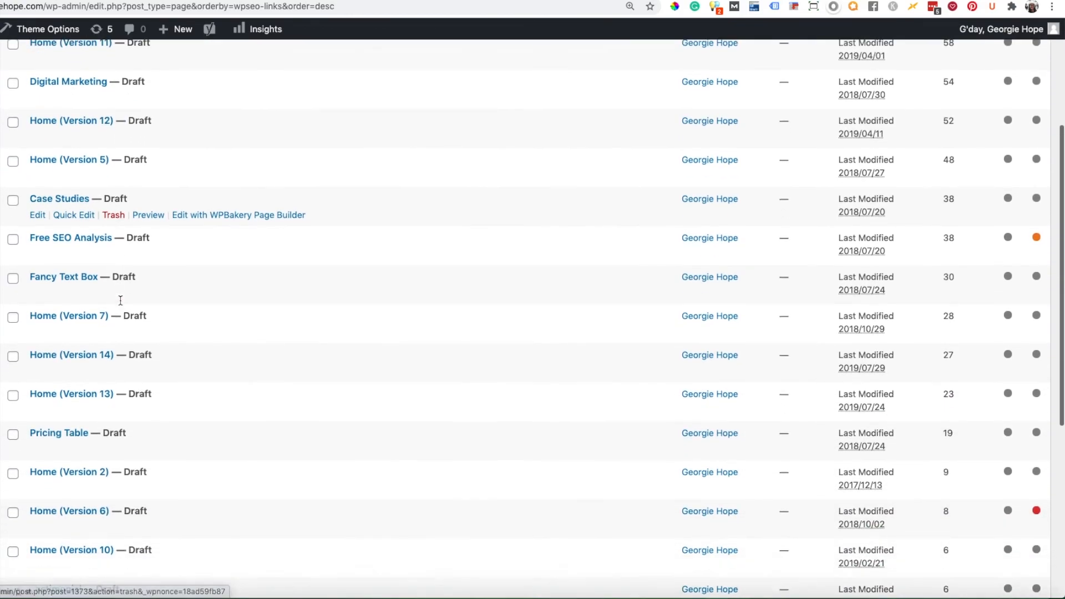
{"action": "scroll", "coordinate": [120, 304], "scroll_direction": "up", "scroll_amount": 5}
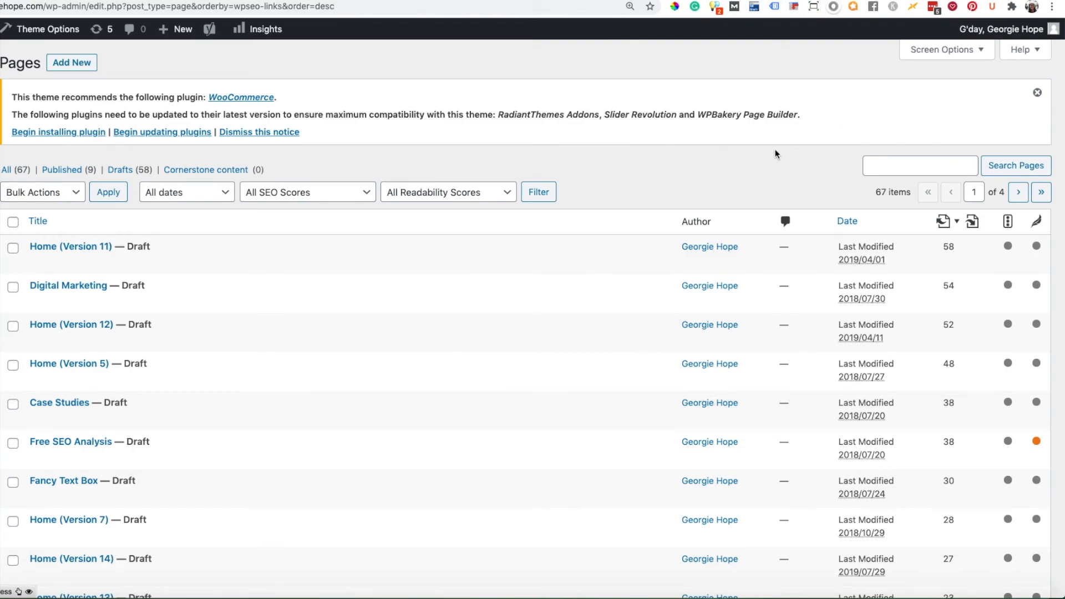
Step: Dismiss the plugin notice and apply screen options that add the SEO Title, Meta Desc. and Keyphrase columns to the Pages list
{"action": "left_click", "coordinate": [1037, 93]}
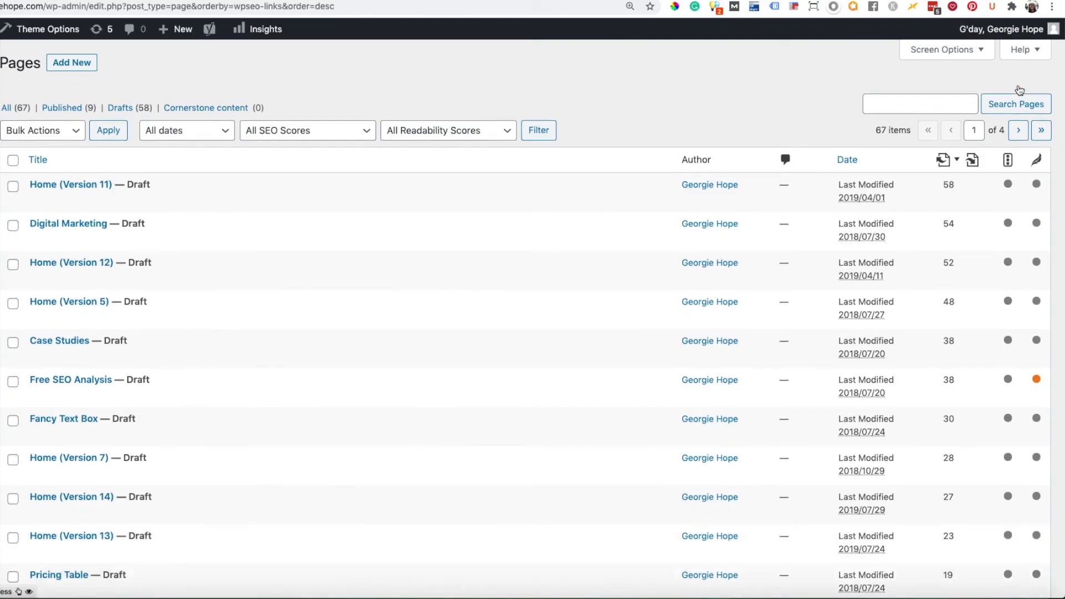
{"action": "left_click", "coordinate": [951, 54]}
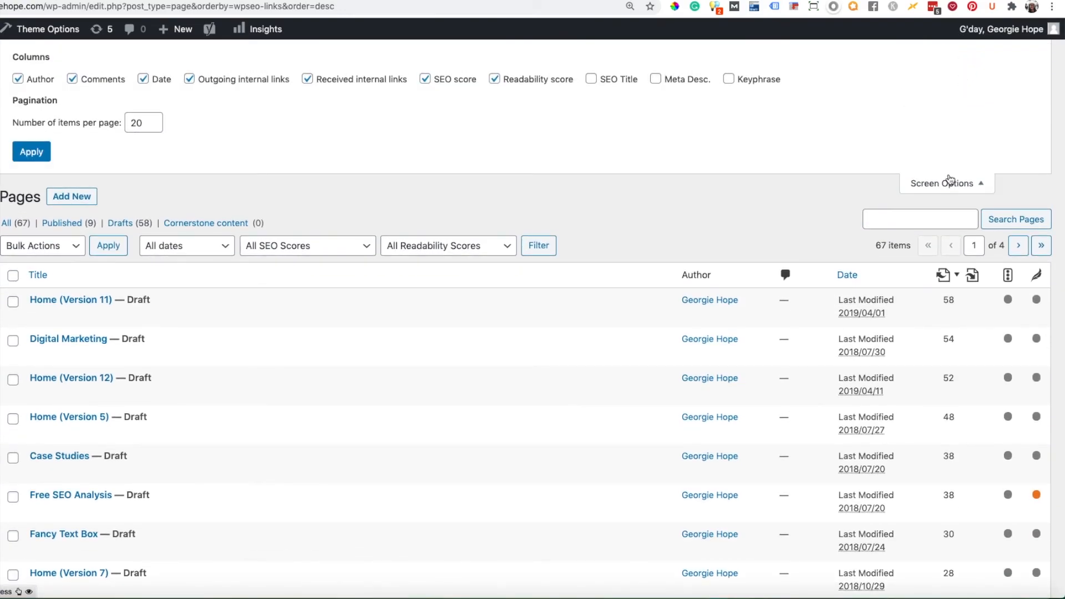
{"action": "left_click", "coordinate": [591, 79]}
{"action": "left_click", "coordinate": [655, 79]}
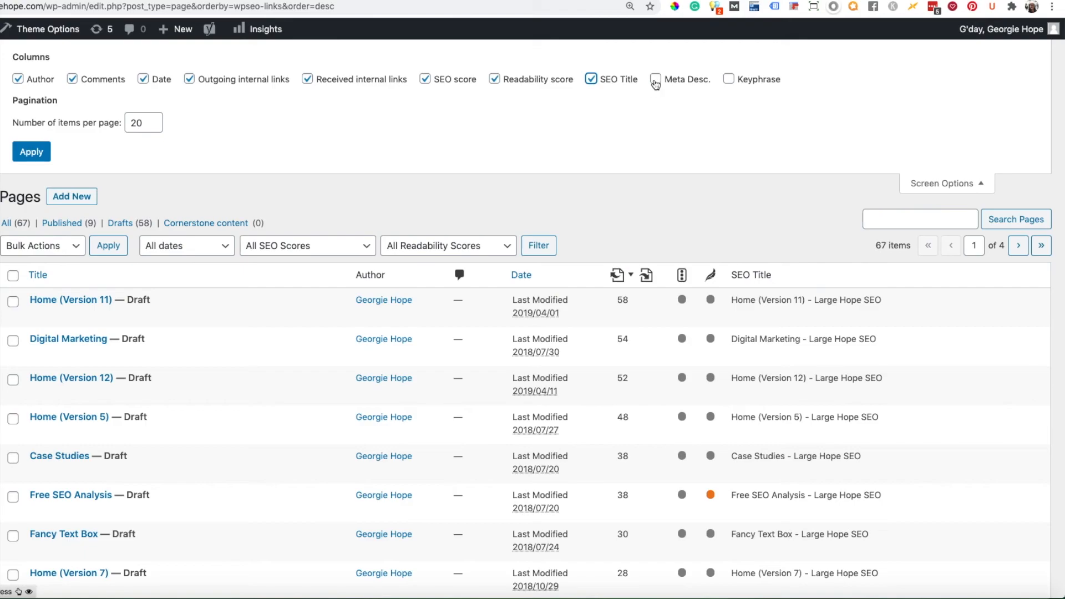
{"action": "left_click", "coordinate": [729, 80]}
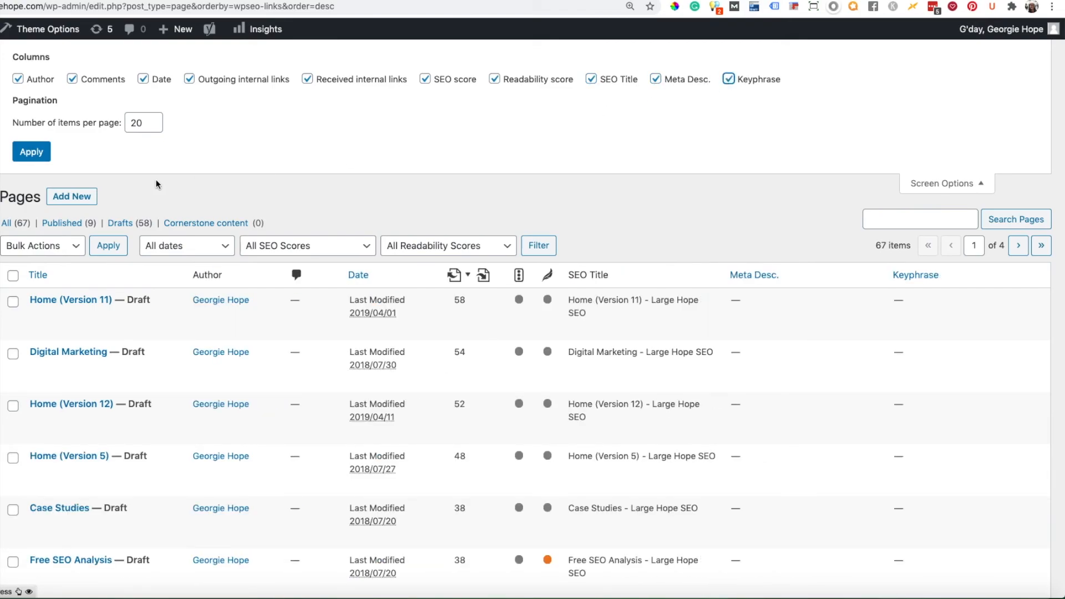
{"action": "left_click", "coordinate": [35, 156]}
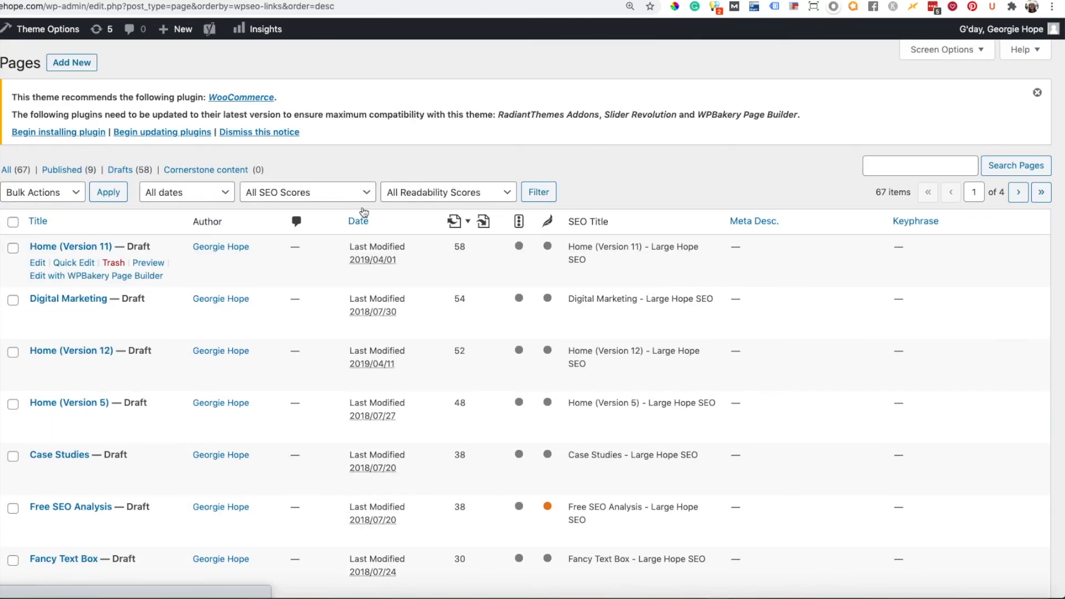
Step: Filter the list to published pages, review their SEO titles, meta descriptions and keyphrases, and dismiss the plugin notice
{"action": "left_click", "coordinate": [69, 170]}
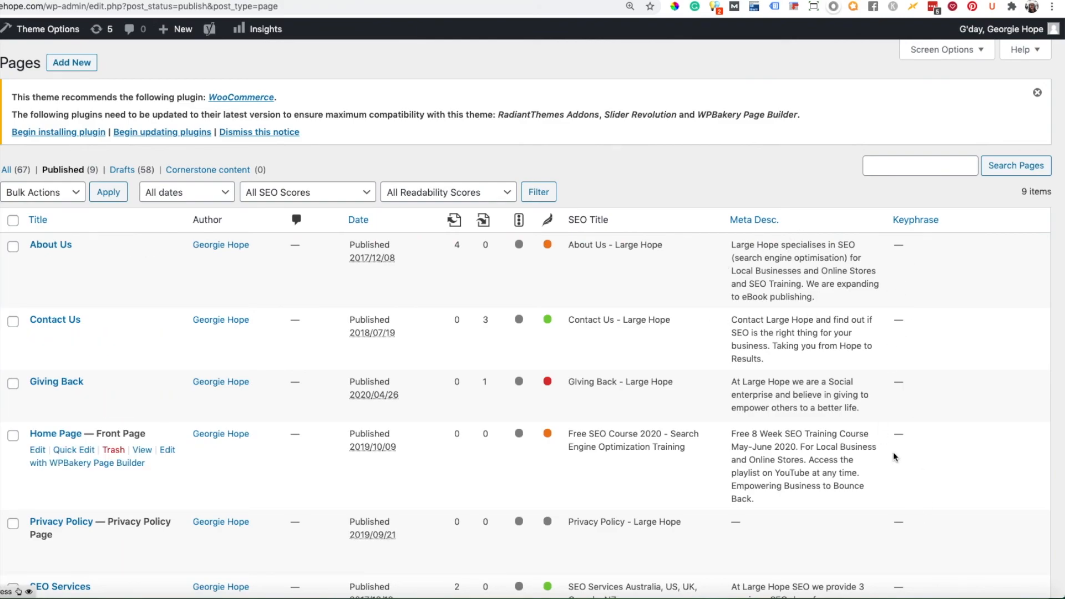
{"action": "scroll", "coordinate": [779, 307], "scroll_direction": "down", "scroll_amount": 4}
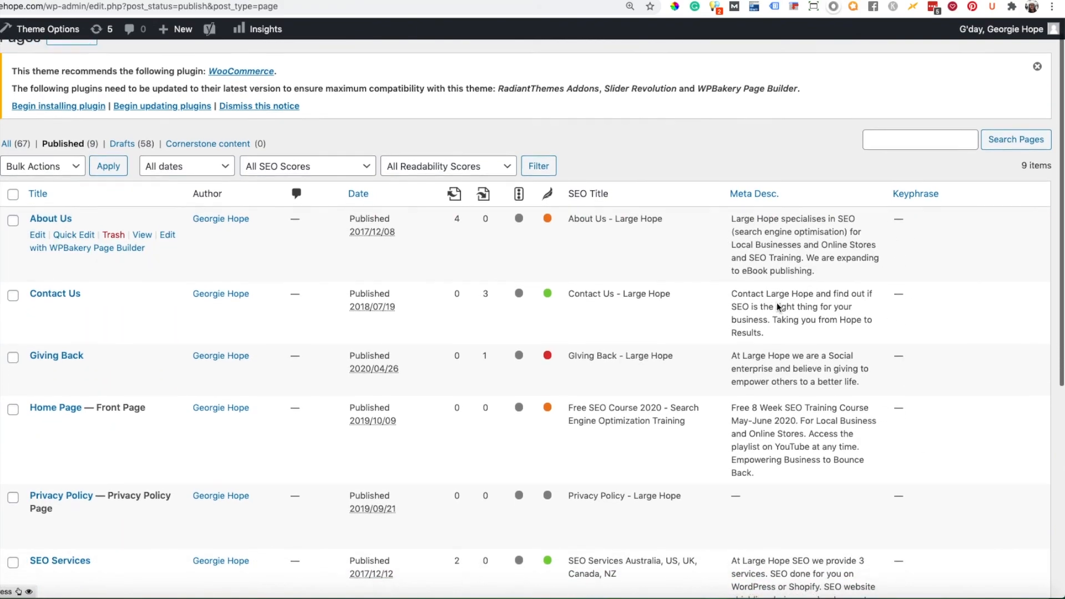
{"action": "scroll", "coordinate": [777, 304], "scroll_direction": "down", "scroll_amount": 3}
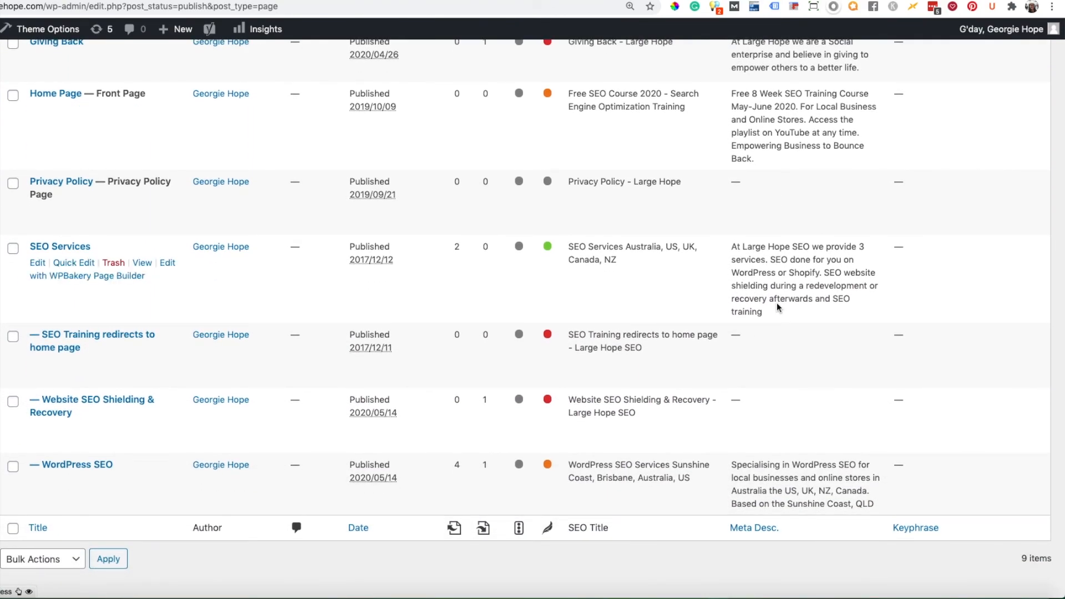
{"action": "scroll", "coordinate": [778, 307], "scroll_direction": "up", "scroll_amount": 7}
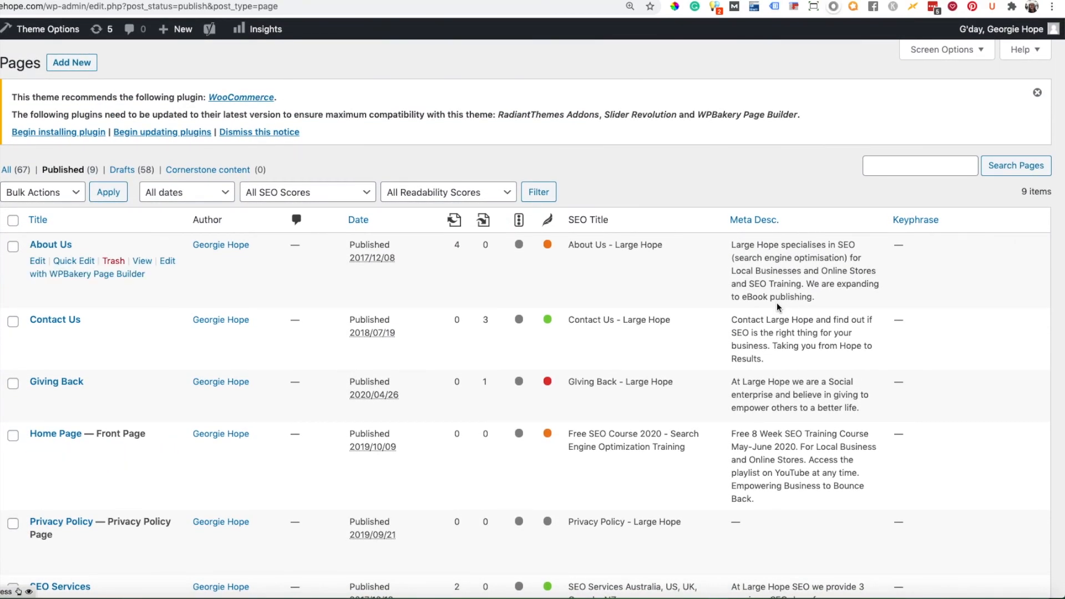
{"action": "left_click", "coordinate": [1037, 93]}
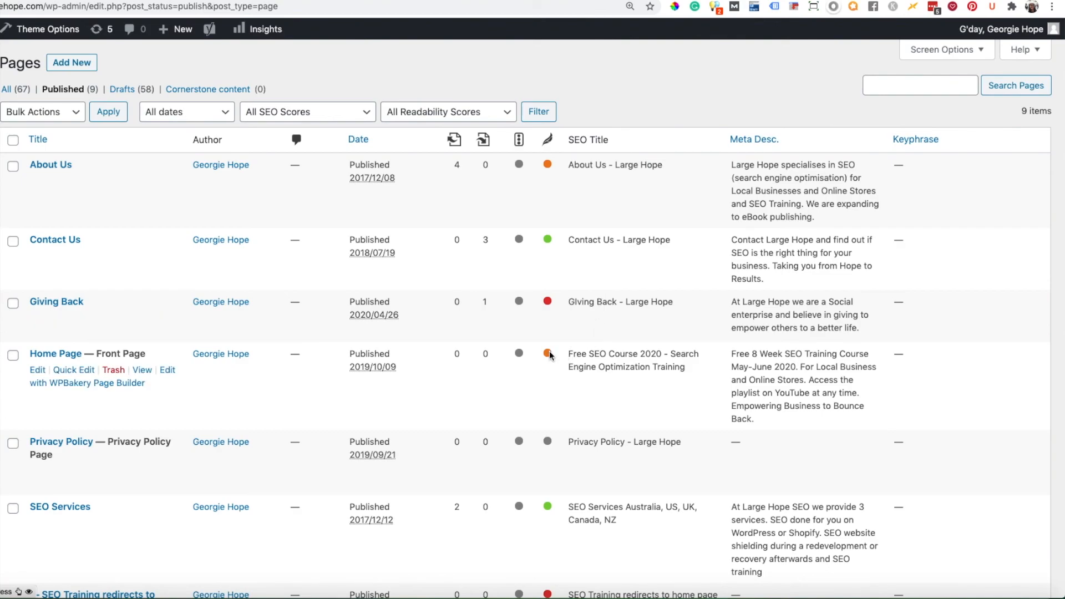
Step: Examine the pages' readability scores and open the Pages help topic on Yoast Columns
{"action": "mouse_move", "coordinate": [550, 355]}
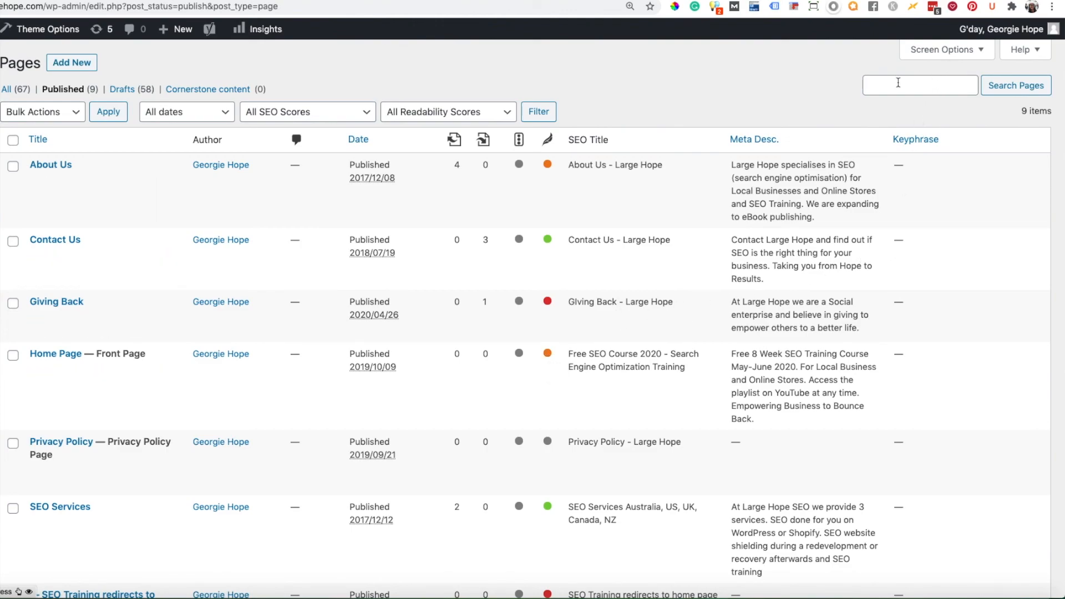
{"action": "left_click", "coordinate": [1026, 51]}
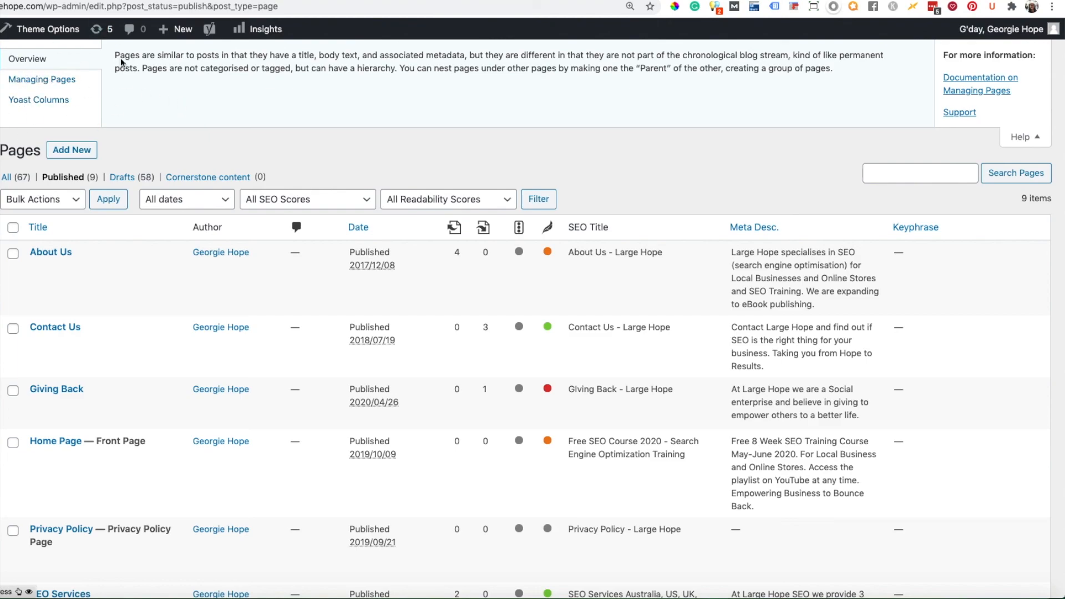
{"action": "left_click", "coordinate": [32, 99]}
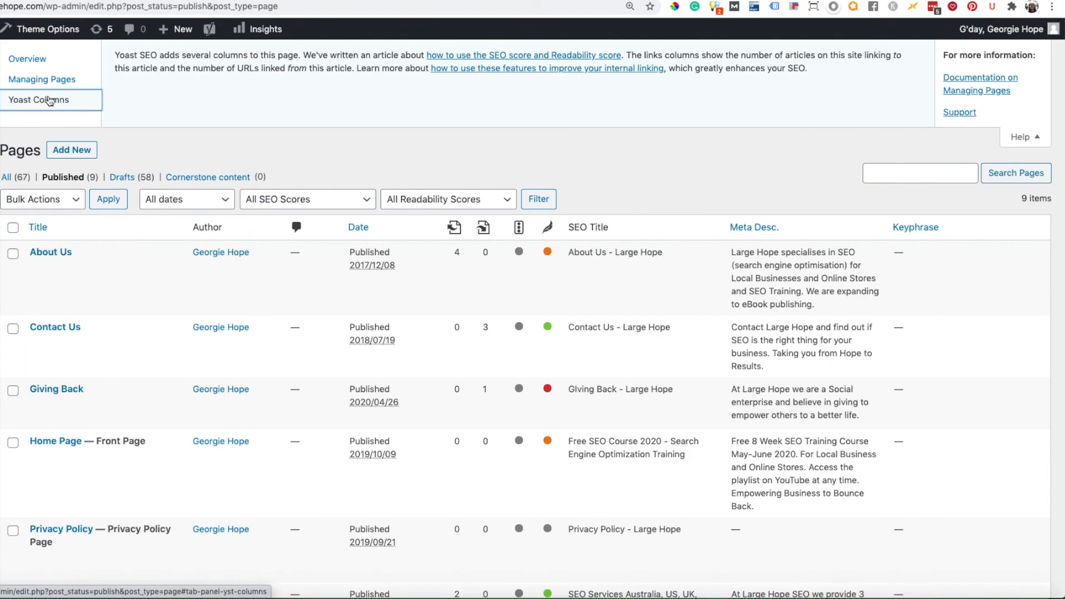